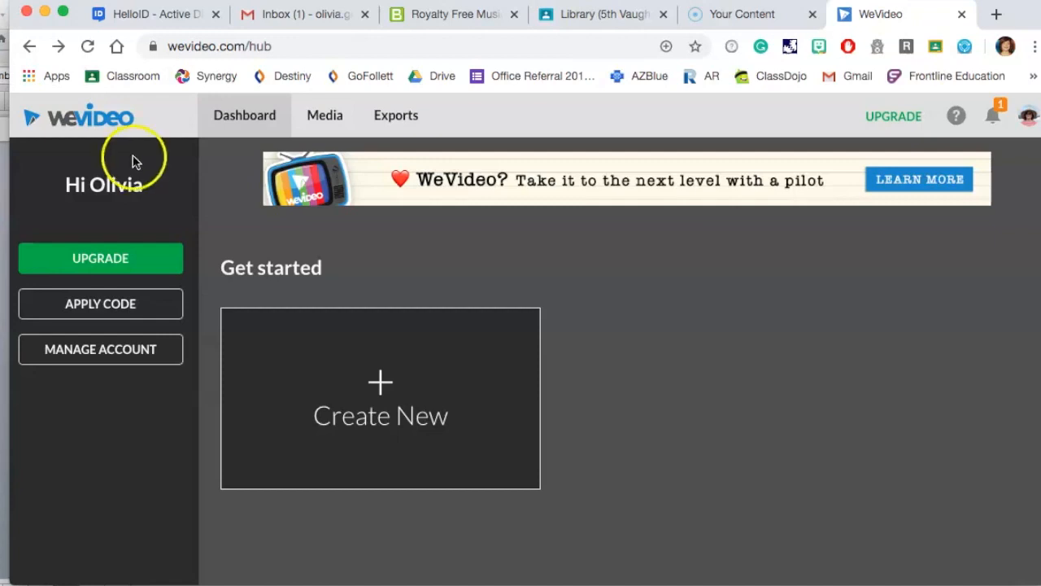
# Start a new video project and open the media import dialog.
pyautogui.click(370, 389)
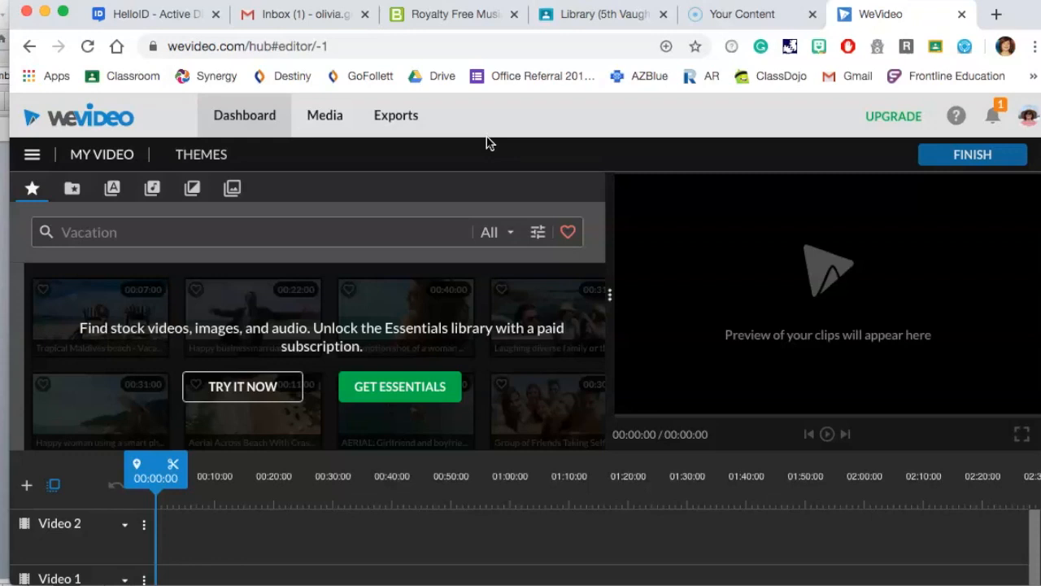
pyautogui.click(73, 189)
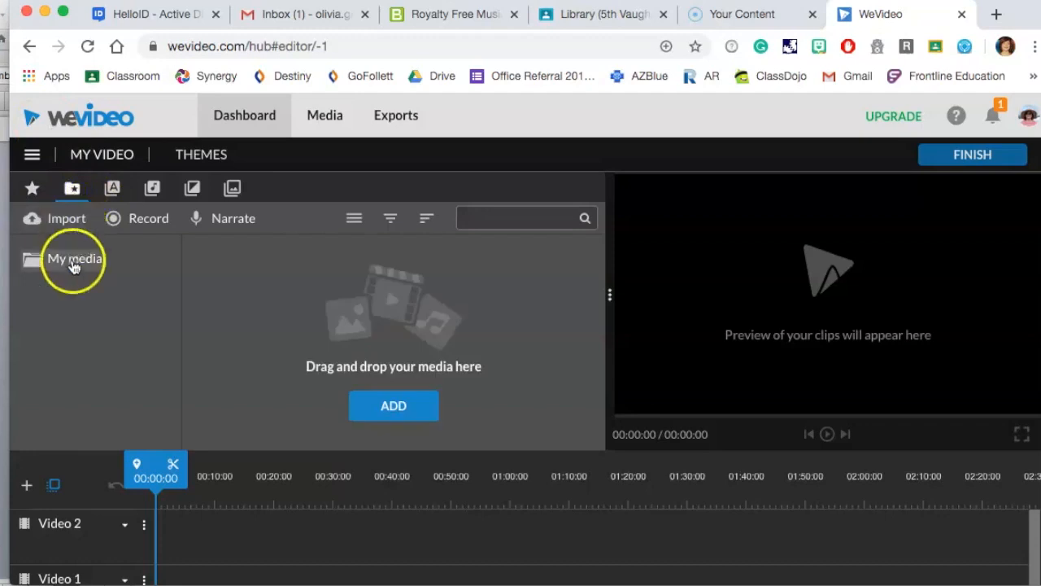
pyautogui.click(406, 412)
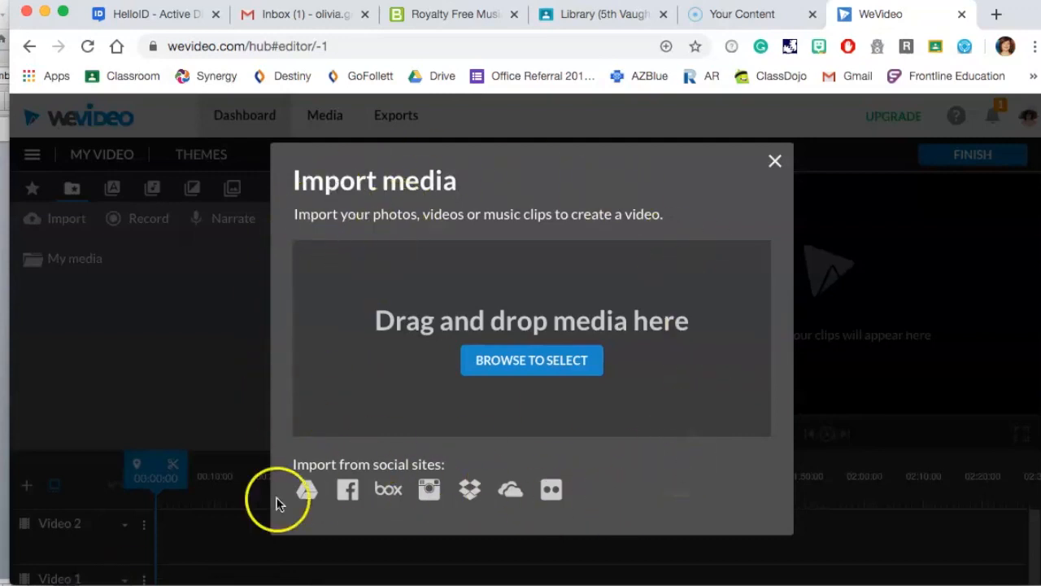
# Import the Asian-Immigrants, asianparents, californiamotel and frontdesk images from the Documents folder into My media.
pyautogui.click(97, 584)
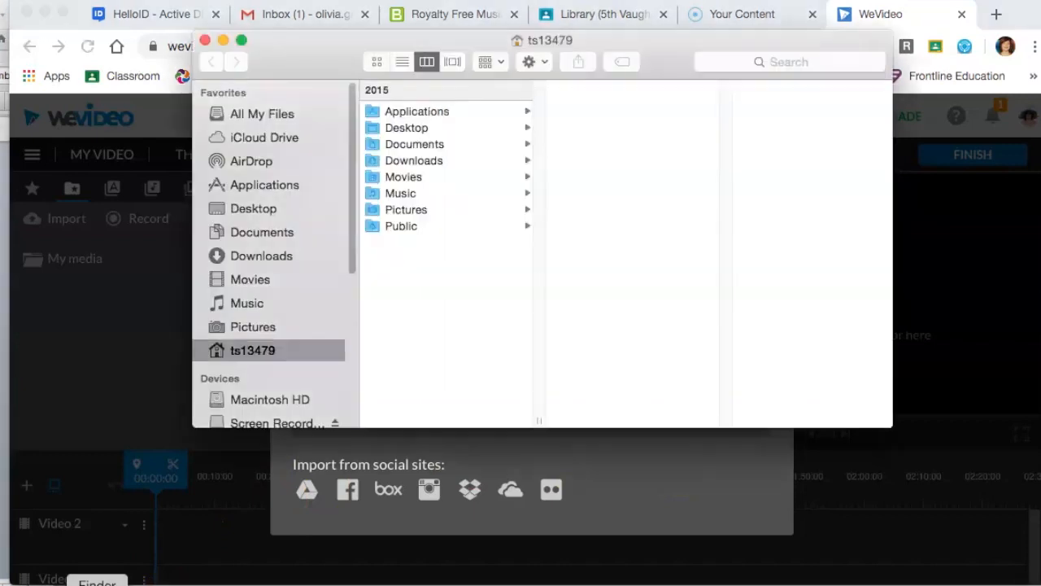
pyautogui.moveTo(285, 49); pyautogui.dragTo(766, 28)
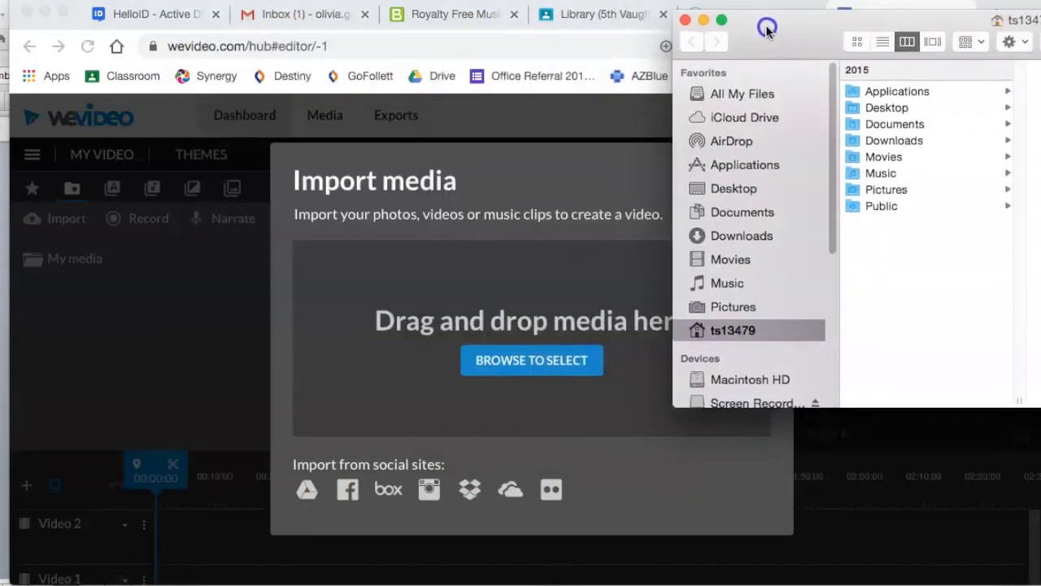
pyautogui.click(742, 213)
pyautogui.click(887, 92)
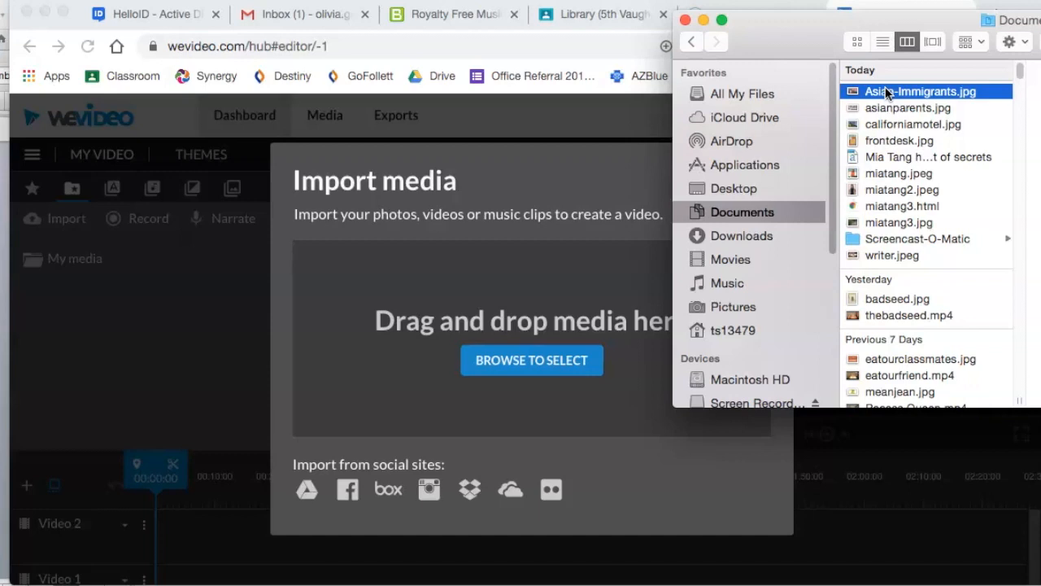
pyautogui.keyDown('shift'); pyautogui.click(884, 141); pyautogui.keyUp('shift')
pyautogui.moveTo(883, 142); pyautogui.dragTo(515, 340)
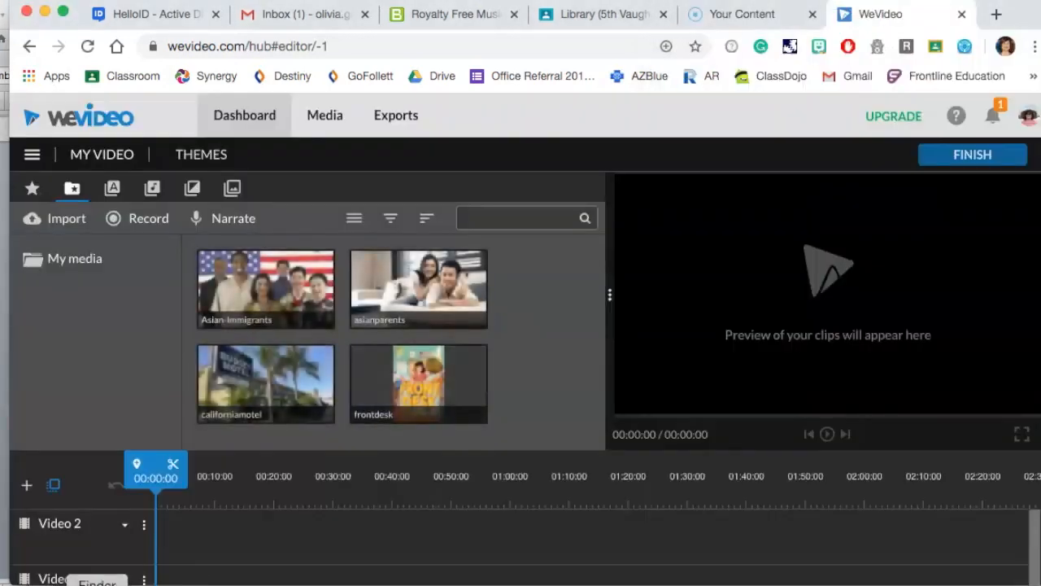
# Import the miatang, miatang2, miatang3 files and writer.jpeg from Documents into My media.
pyautogui.click(97, 584)
pyautogui.click(888, 179)
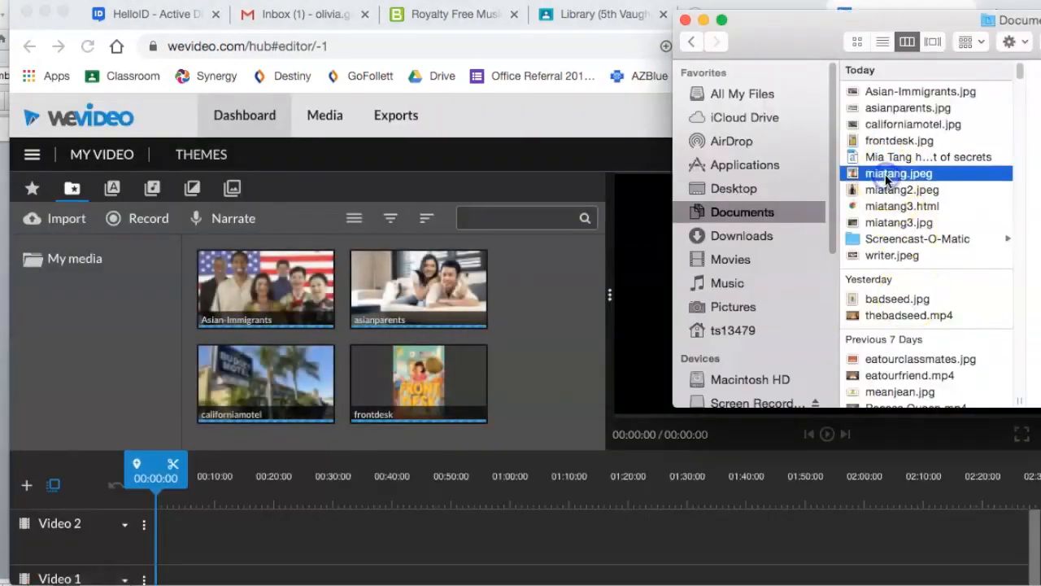
pyautogui.keyDown('shift'); pyautogui.click(887, 223); pyautogui.keyUp('shift')
pyautogui.moveTo(887, 222); pyautogui.dragTo(432, 387)
pyautogui.click(893, 256)
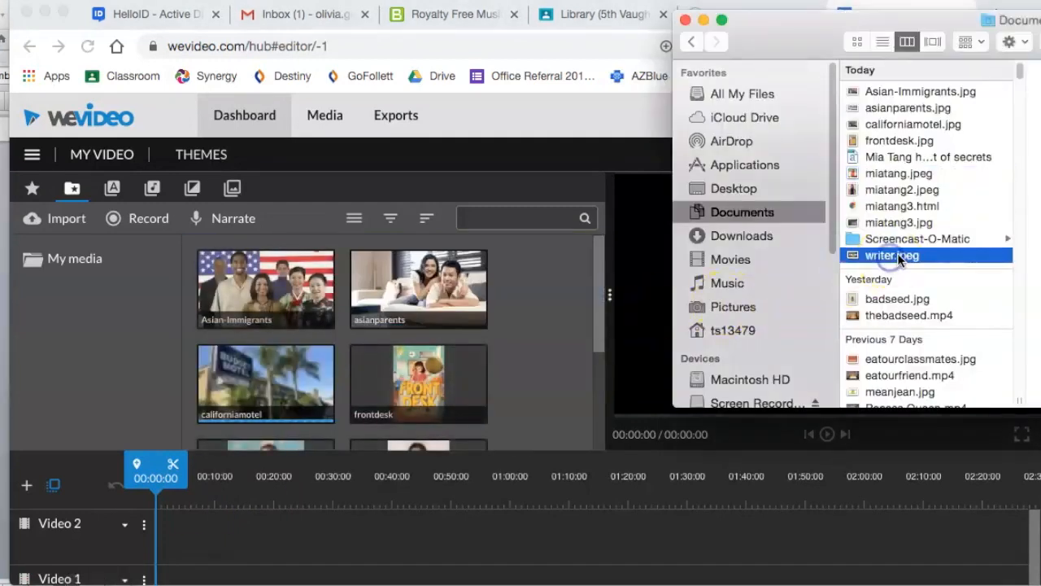
pyautogui.moveTo(898, 256); pyautogui.dragTo(530, 366)
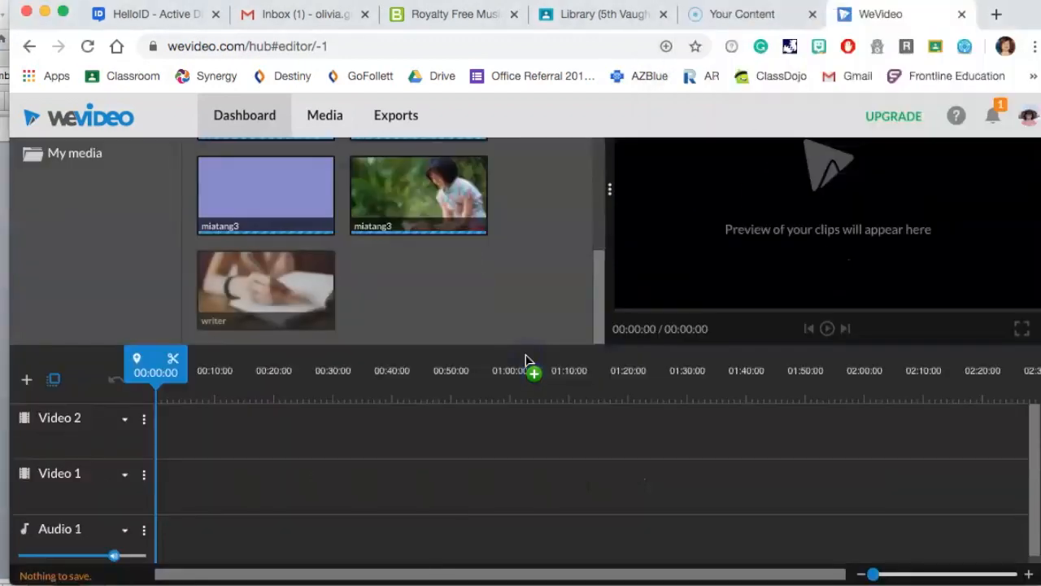
# Add a Basic text title from the Static titles onto the start of the Video 2 track.
pyautogui.scroll(2, 530, 247)
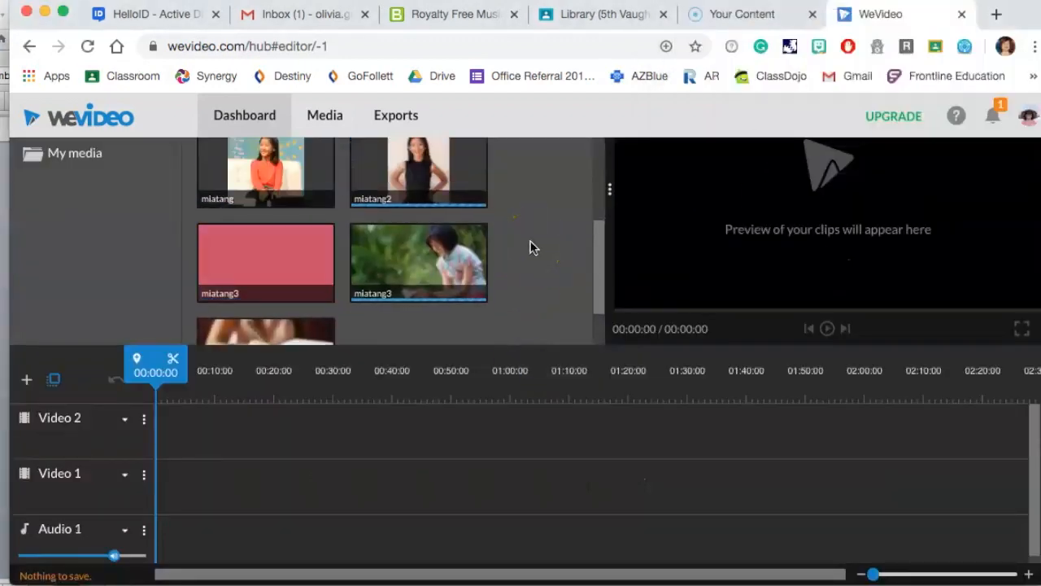
pyautogui.scroll(2, 530, 247)
pyautogui.scroll(2, 529, 247)
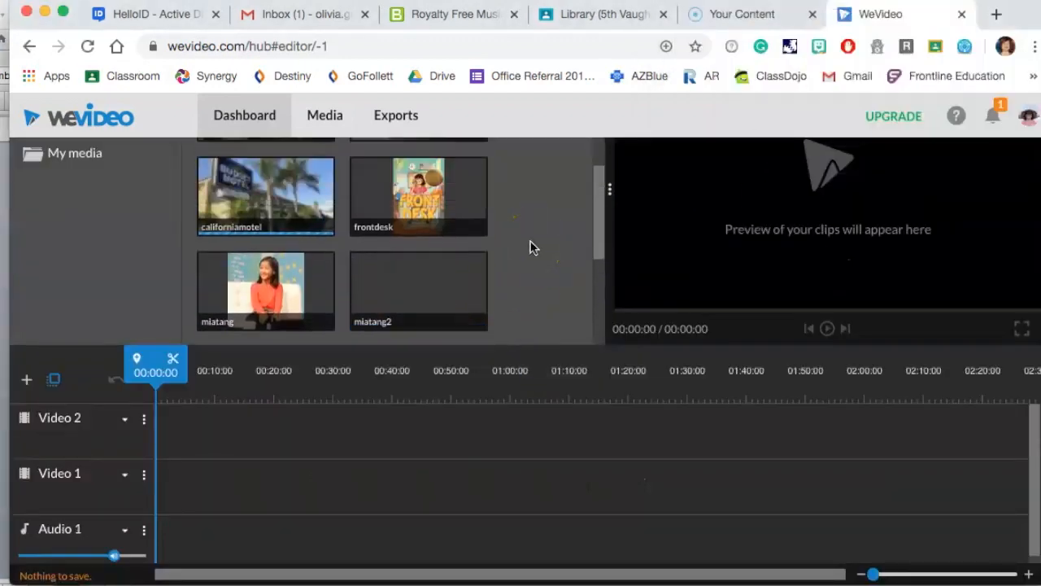
pyautogui.scroll(2, 529, 248)
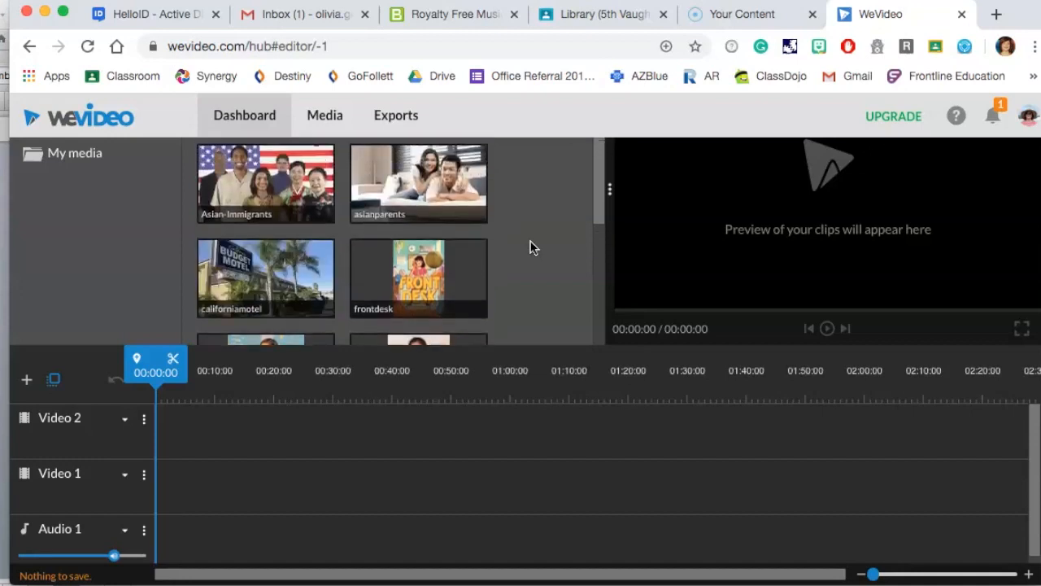
pyautogui.scroll(2, 530, 248)
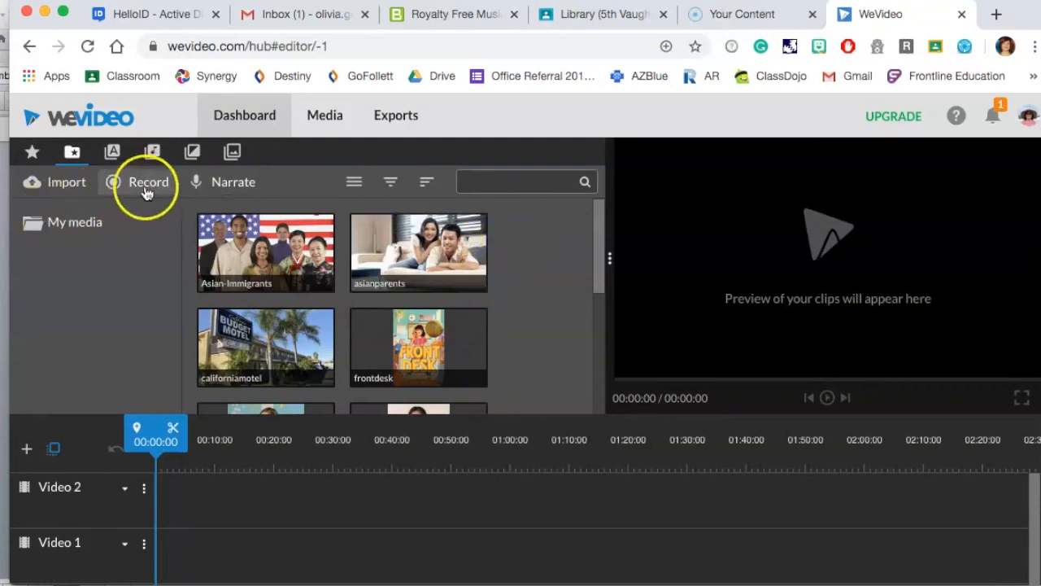
pyautogui.click(113, 155)
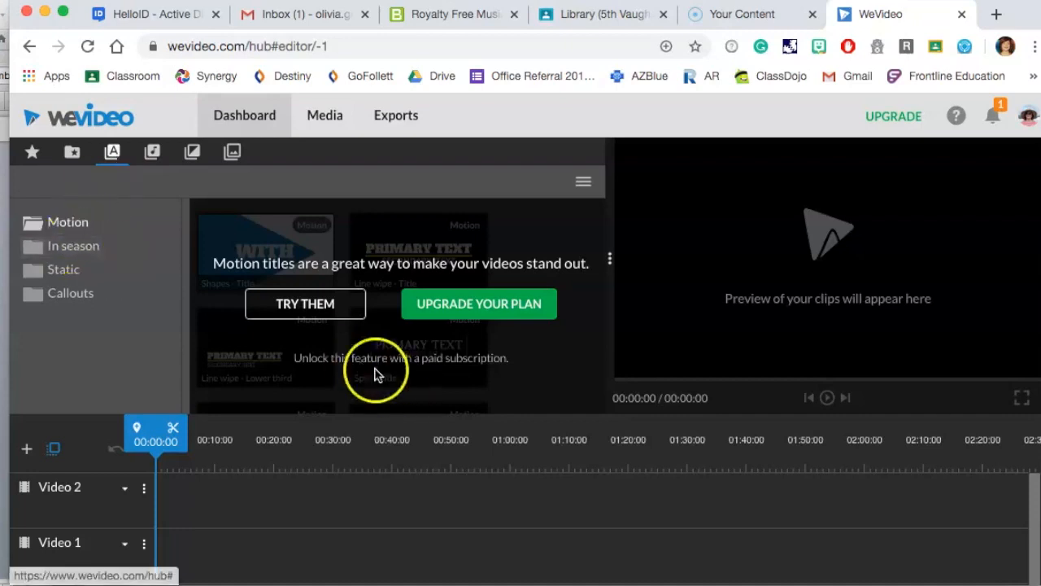
pyautogui.click(82, 276)
pyautogui.scroll(-2, 242, 286)
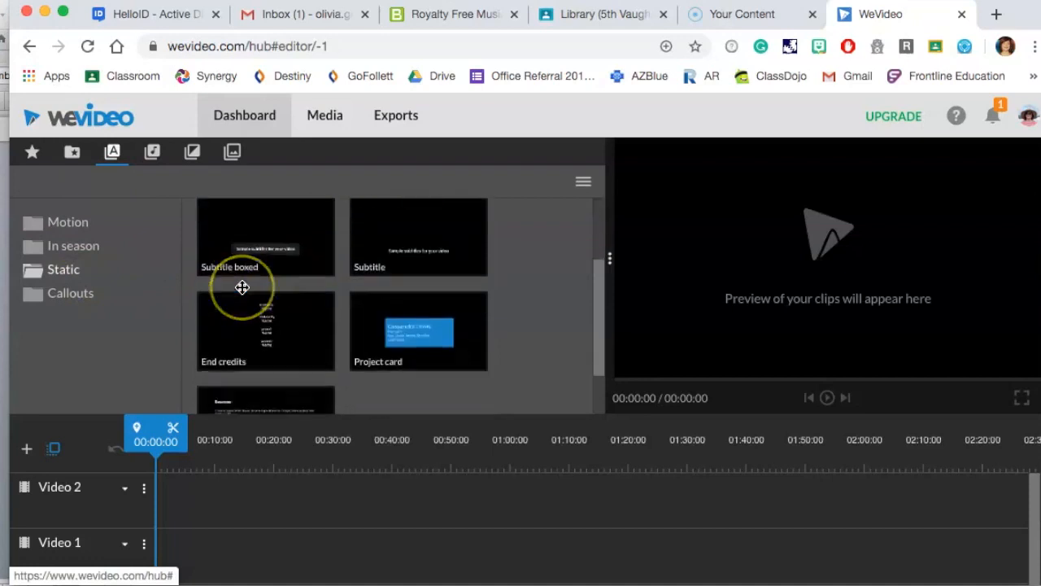
pyautogui.scroll(-2, 243, 286)
pyautogui.scroll(4, 242, 288)
pyautogui.click(270, 275)
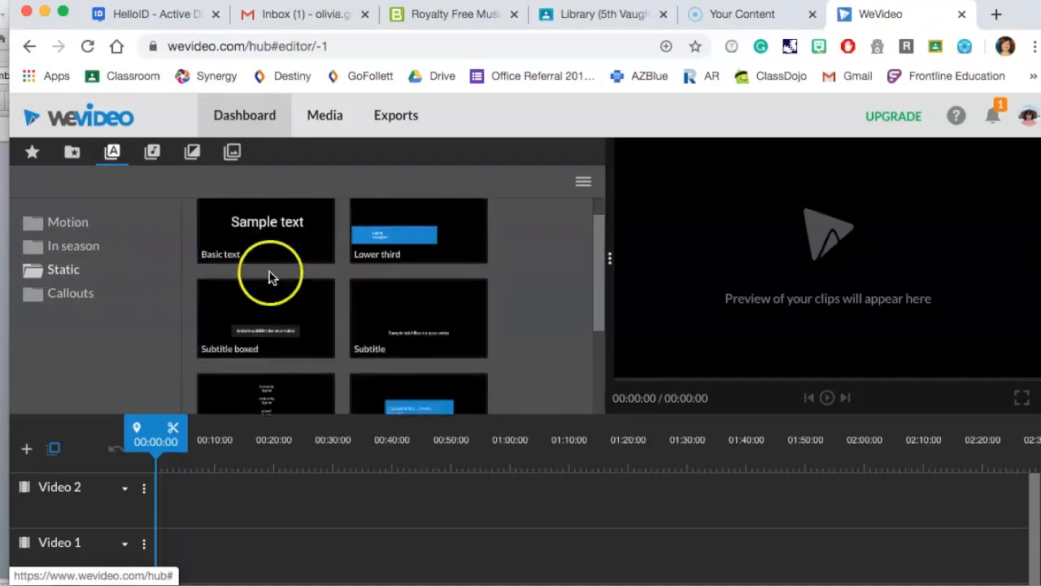
pyautogui.moveTo(217, 494); pyautogui.dragTo(176, 499)
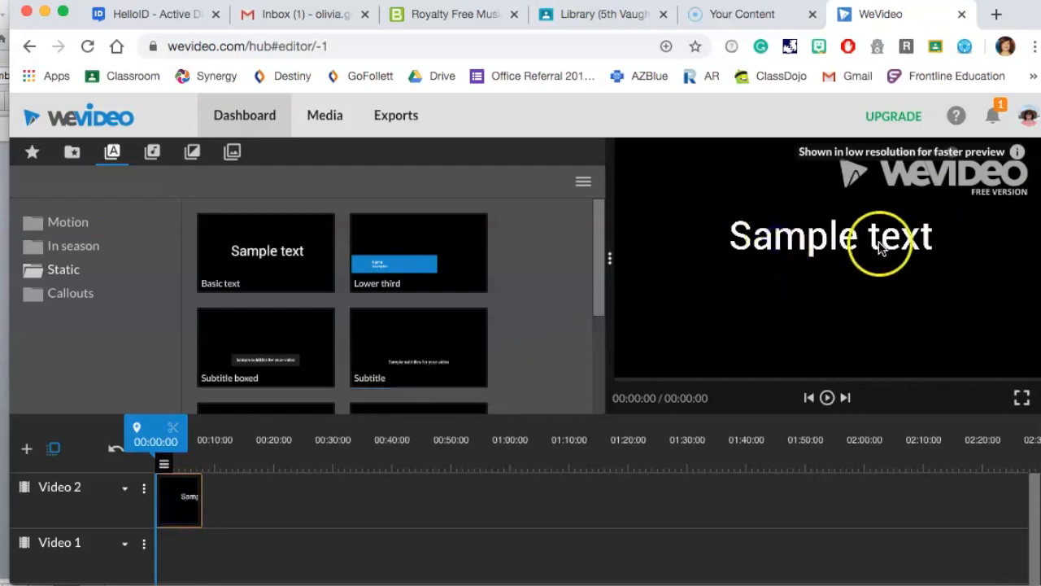
# Replace the title's sample text with "Mia Tang has a lot of secrets.".
pyautogui.click(191, 498)
pyautogui.click(802, 244)
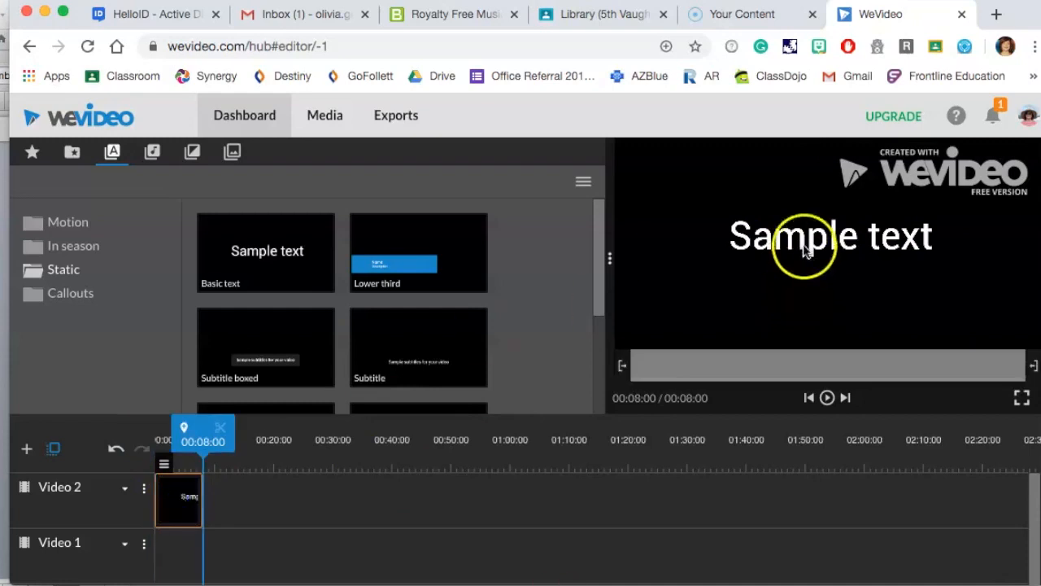
pyautogui.click(935, 231)
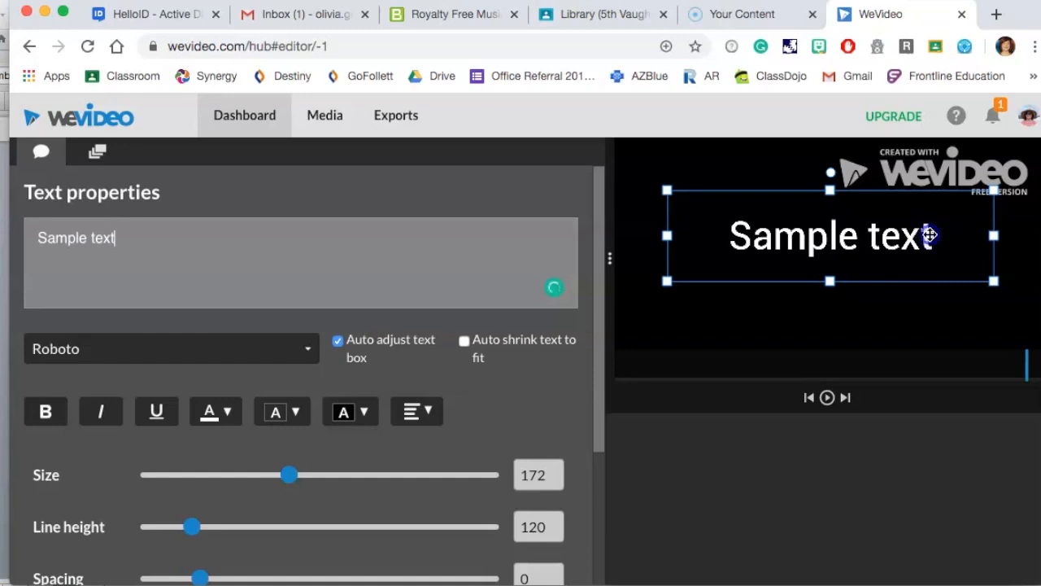
pyautogui.click(867, 236)
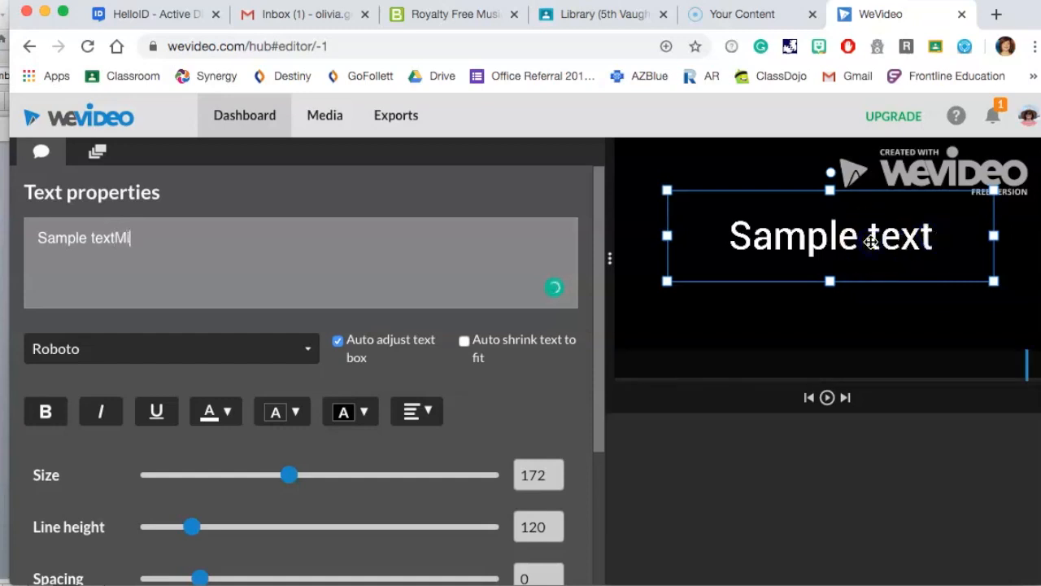
pyautogui.press('BackSpace')
pyautogui.press('BackSpace')
pyautogui.press('BackSpace')
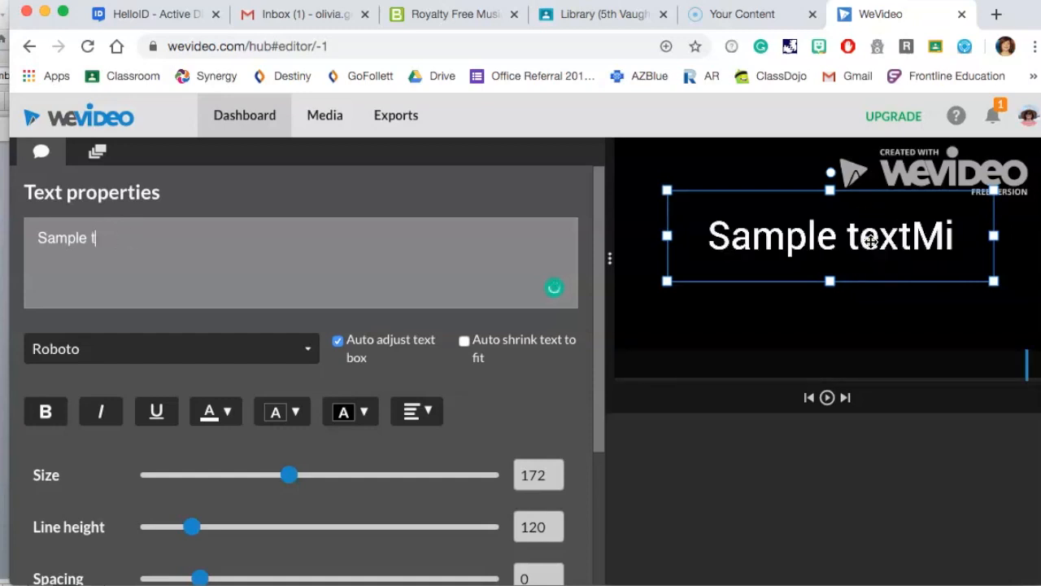
pyautogui.press('BackSpace')
pyautogui.write('Mi')
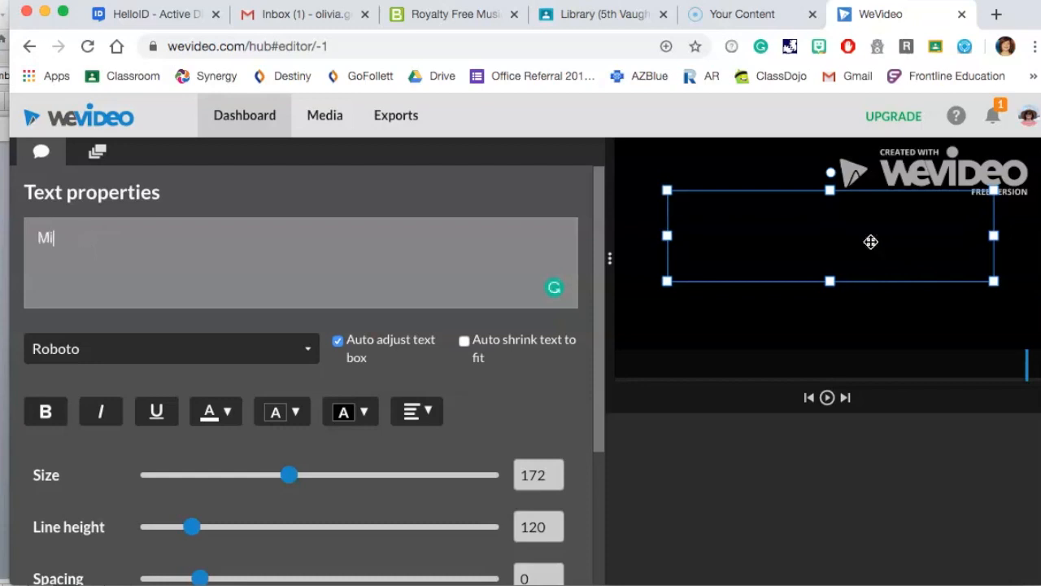
pyautogui.write('a Tang has a lot of secrets.')
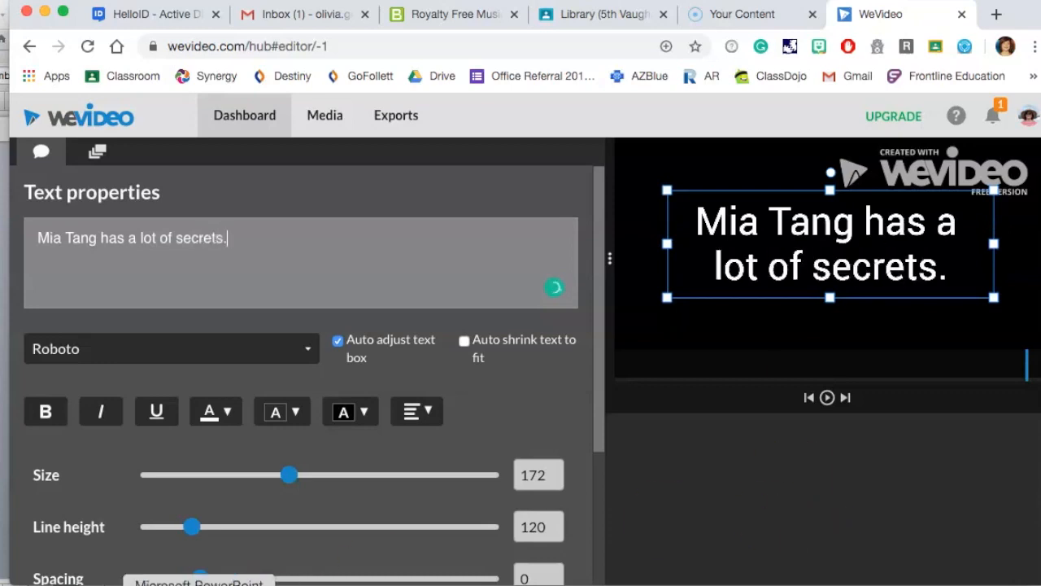
# Review the title's text properties and animation settings.
pyautogui.click(148, 585)
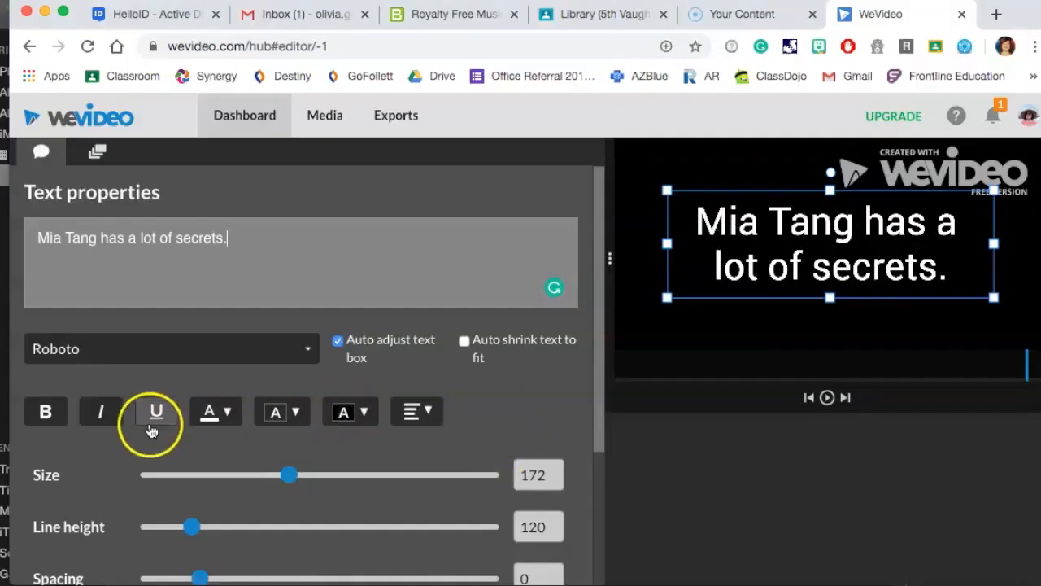
pyautogui.scroll(-2, 122, 474)
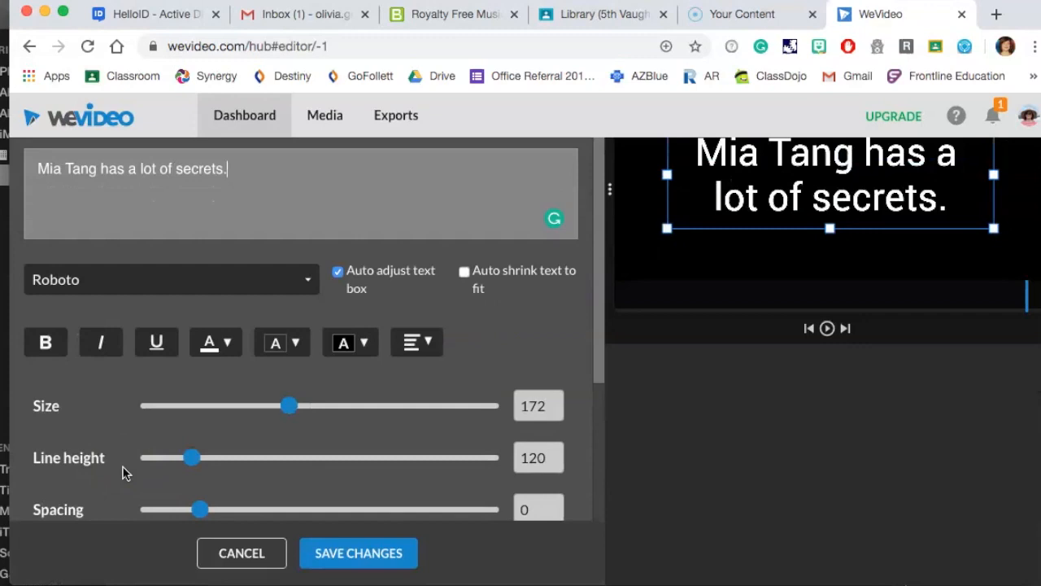
pyautogui.scroll(3, 122, 475)
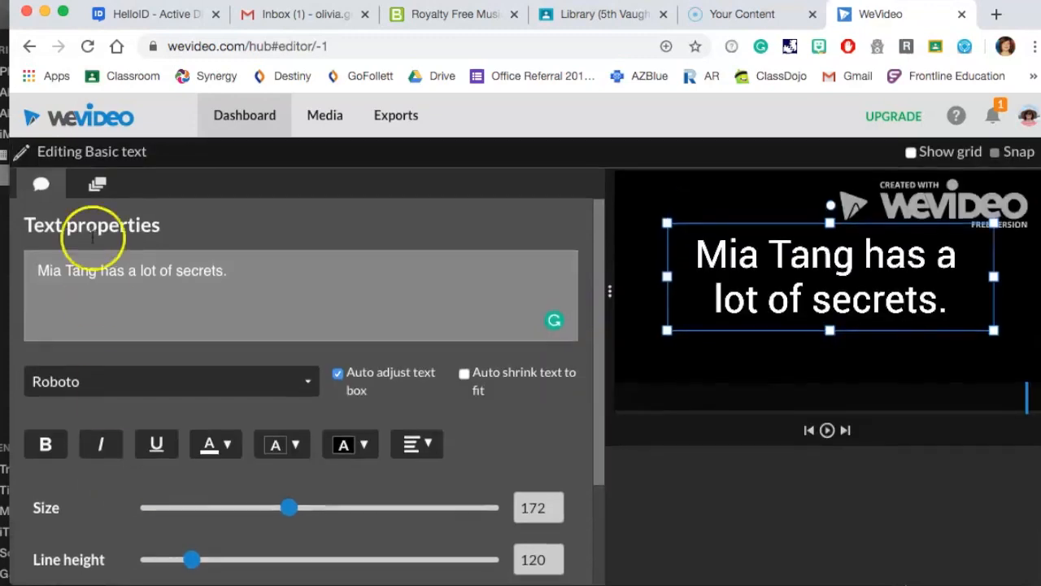
pyautogui.click(97, 184)
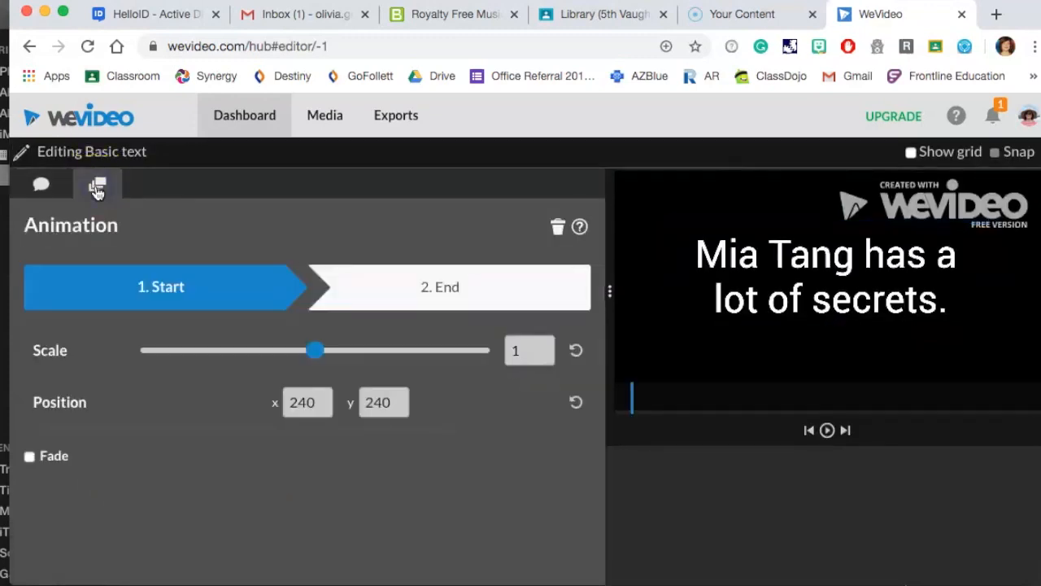
pyautogui.scroll(-3, 179, 481)
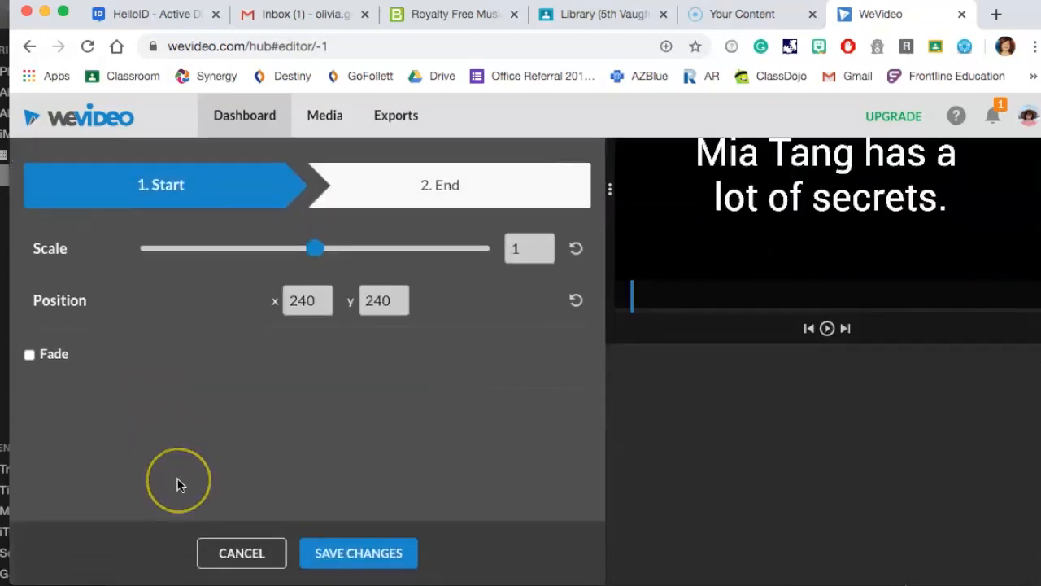
pyautogui.scroll(3, 167, 460)
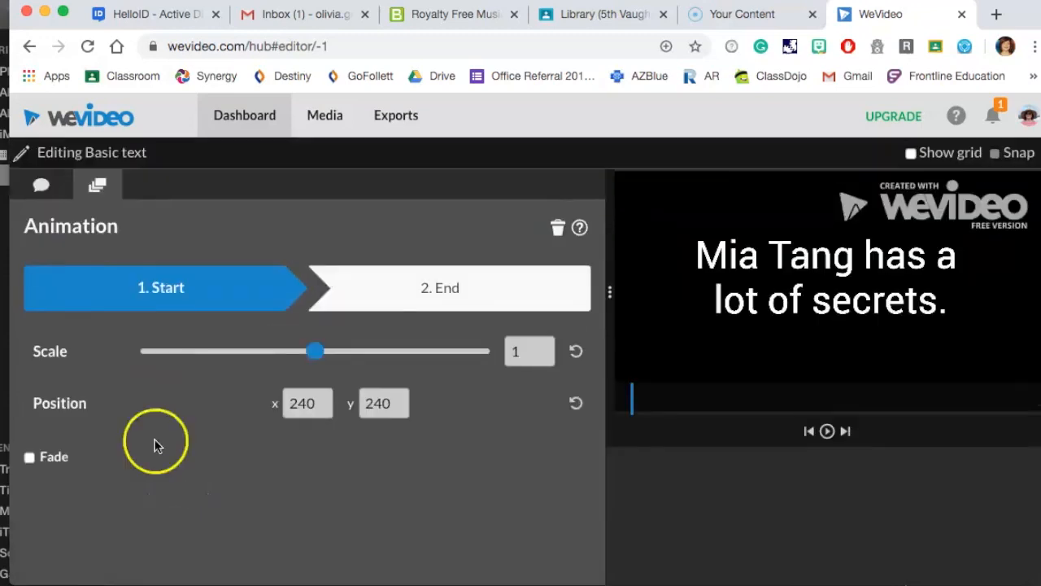
pyautogui.click(42, 182)
# Change the title's font to AmaticSC.
pyautogui.click(94, 376)
pyautogui.scroll(-3, 116, 480)
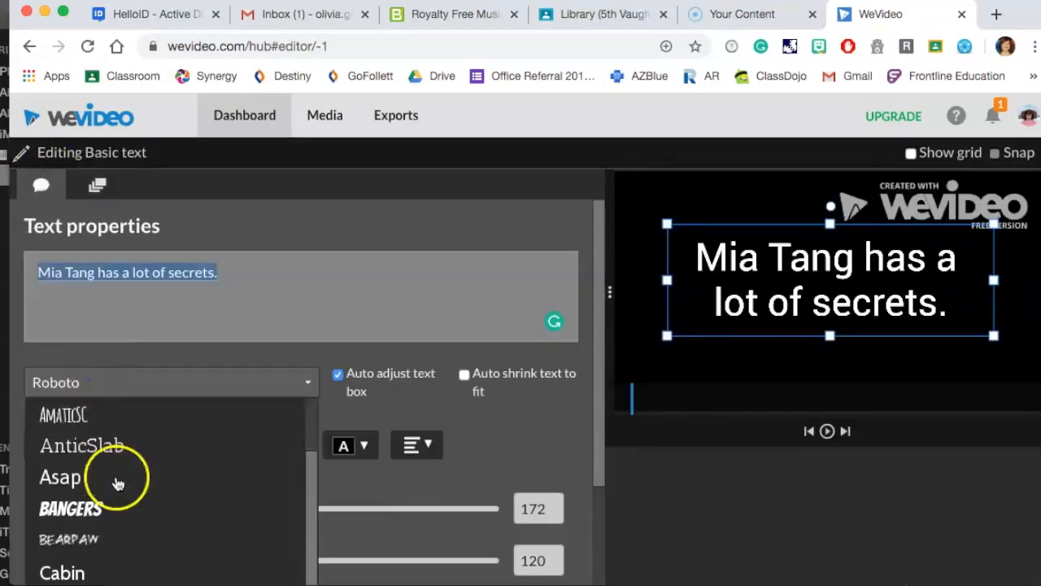
pyautogui.click(100, 418)
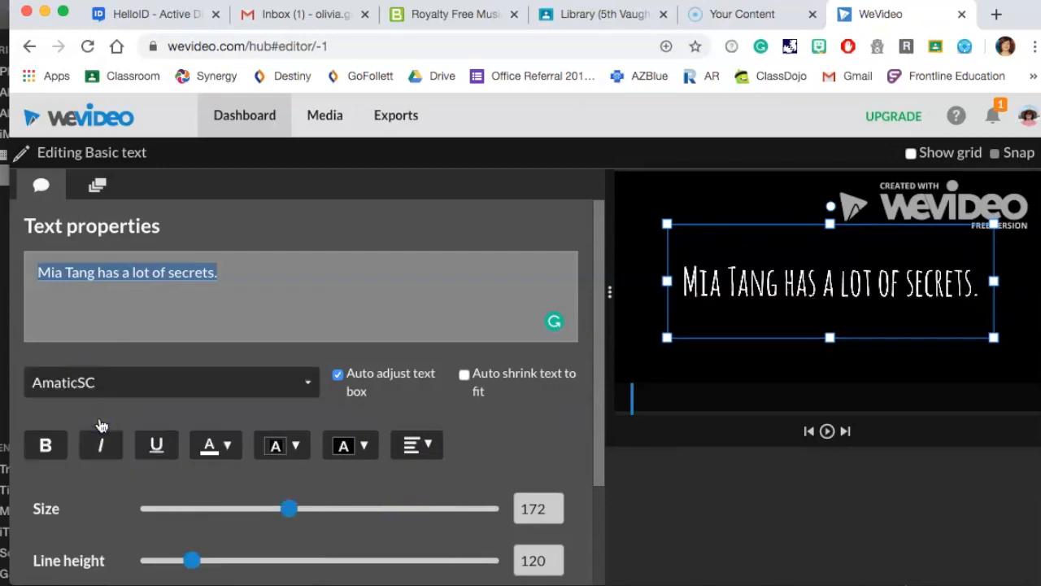
# Set the title text colour to blue.
pyautogui.click(210, 446)
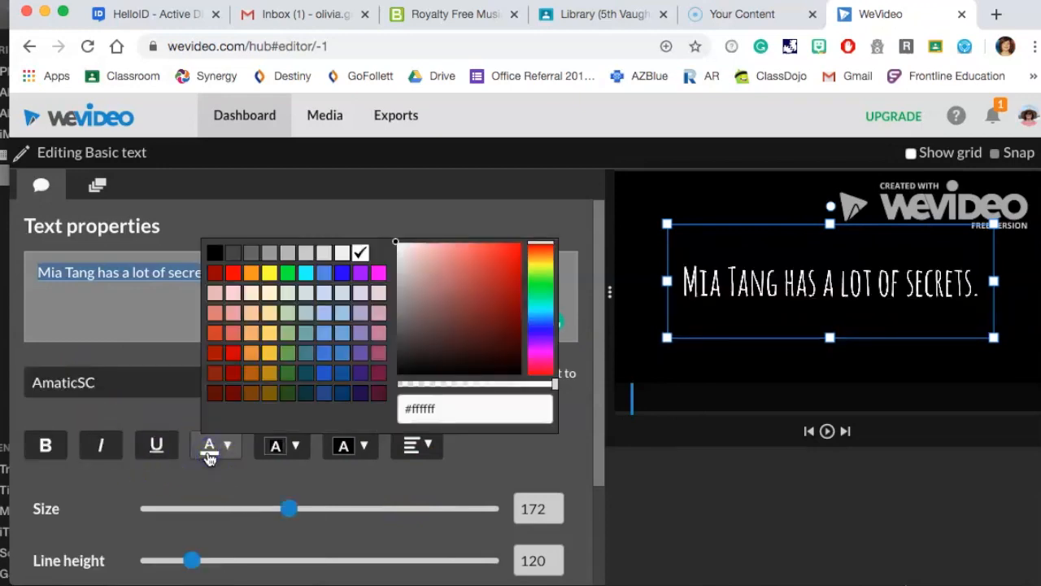
pyautogui.click(325, 353)
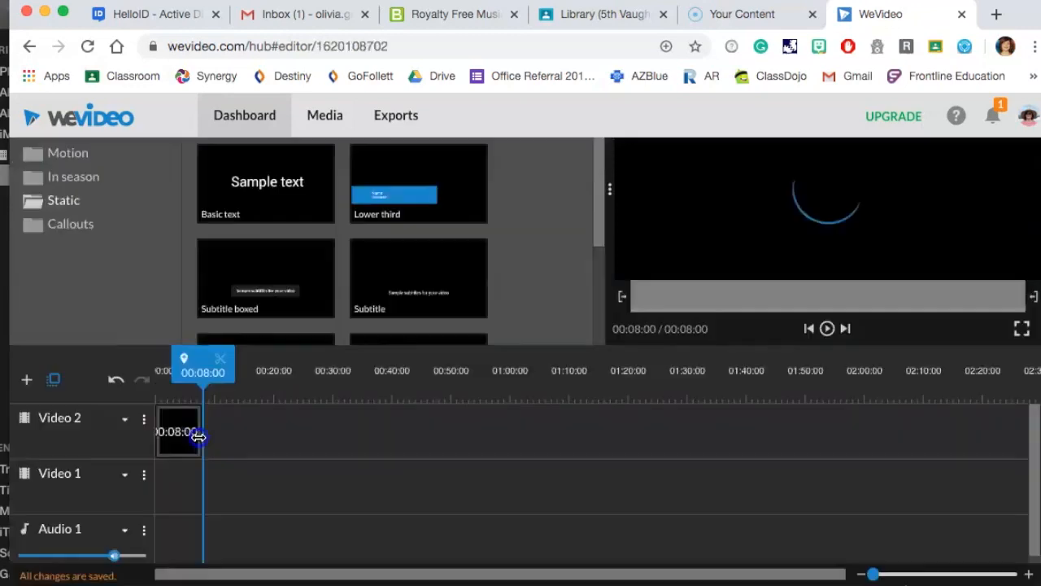
pyautogui.moveTo(198, 437); pyautogui.dragTo(188, 437)
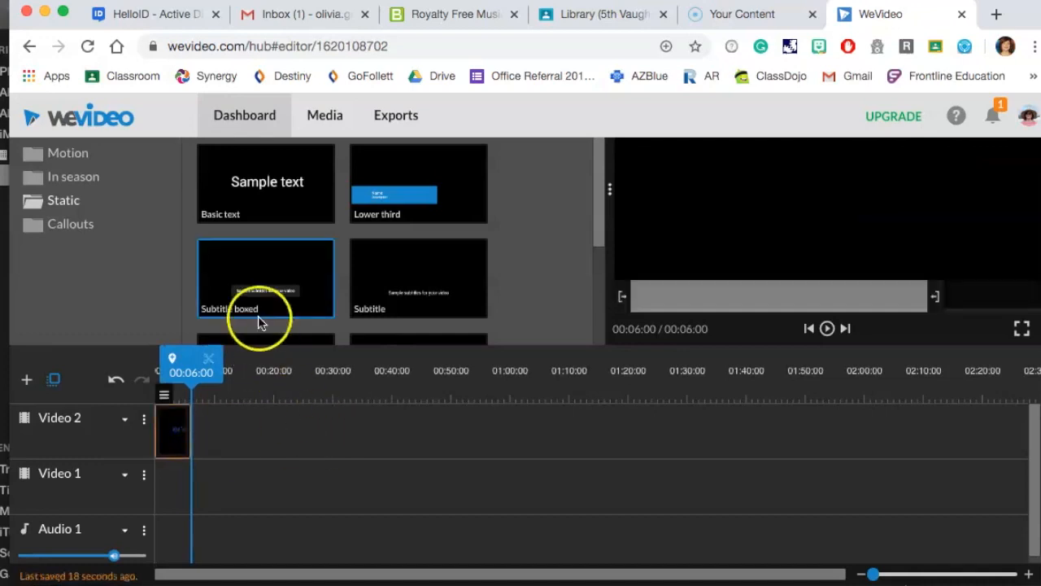
# Duplicate the first title clip on the Video 2 track.
pyautogui.click(175, 435)
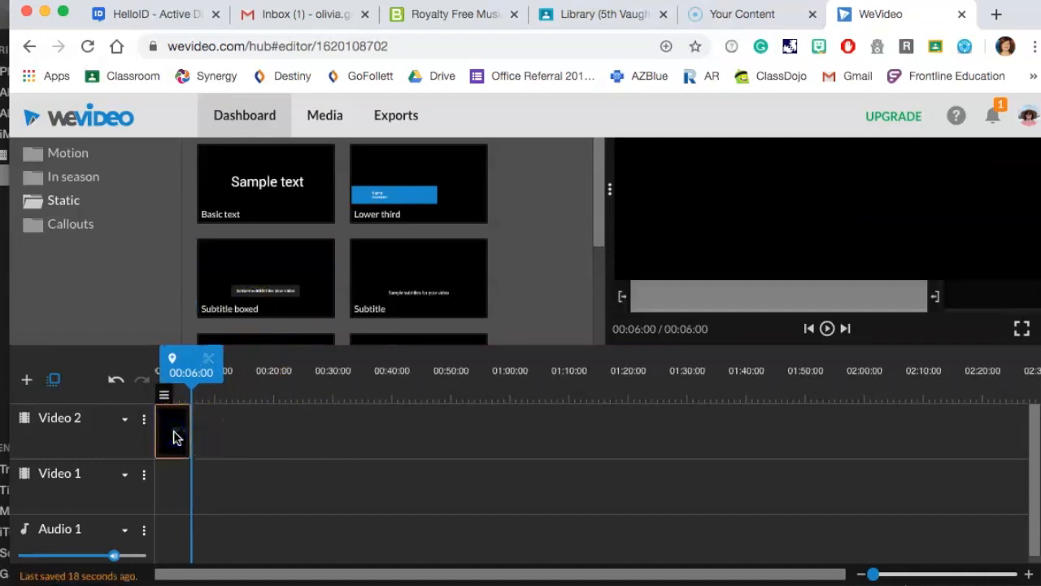
pyautogui.hotkey('ctrl', 'v')
pyautogui.click(206, 436)
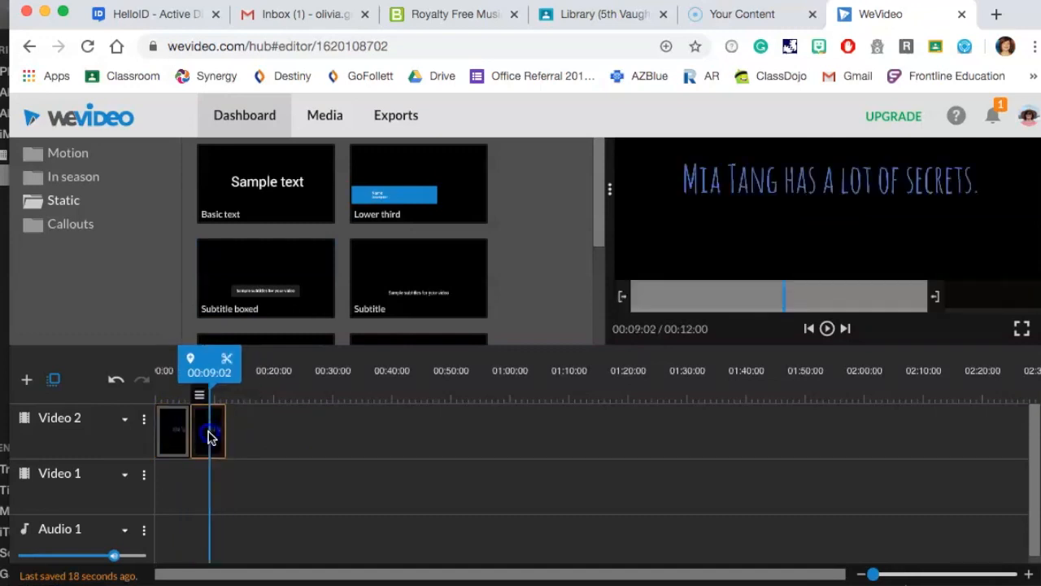
# Open the duplicated title, replace its text with "She lives in a motel." and save the changes.
pyautogui.doubleClick(210, 437)
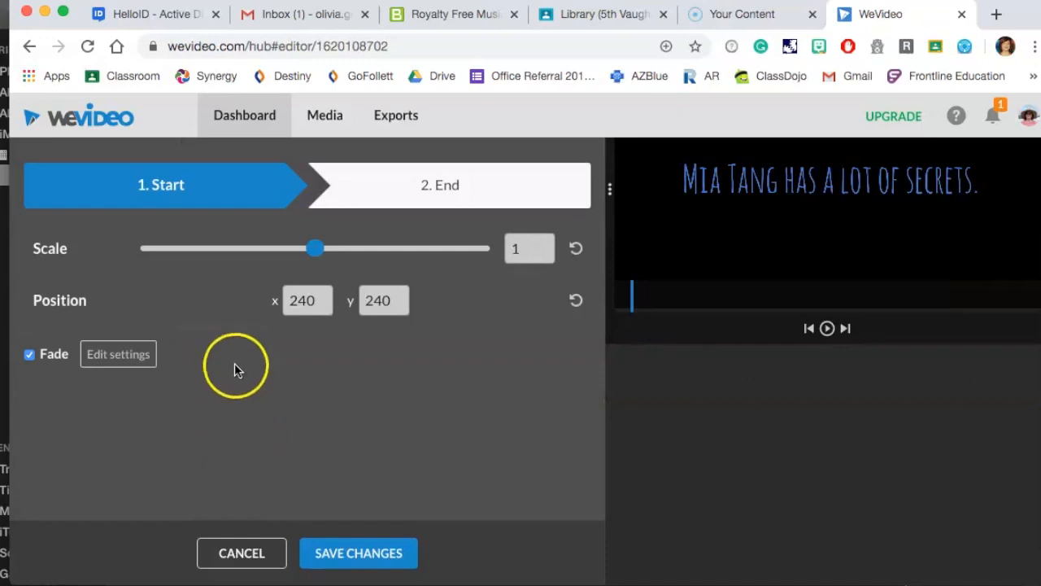
pyautogui.click(40, 146)
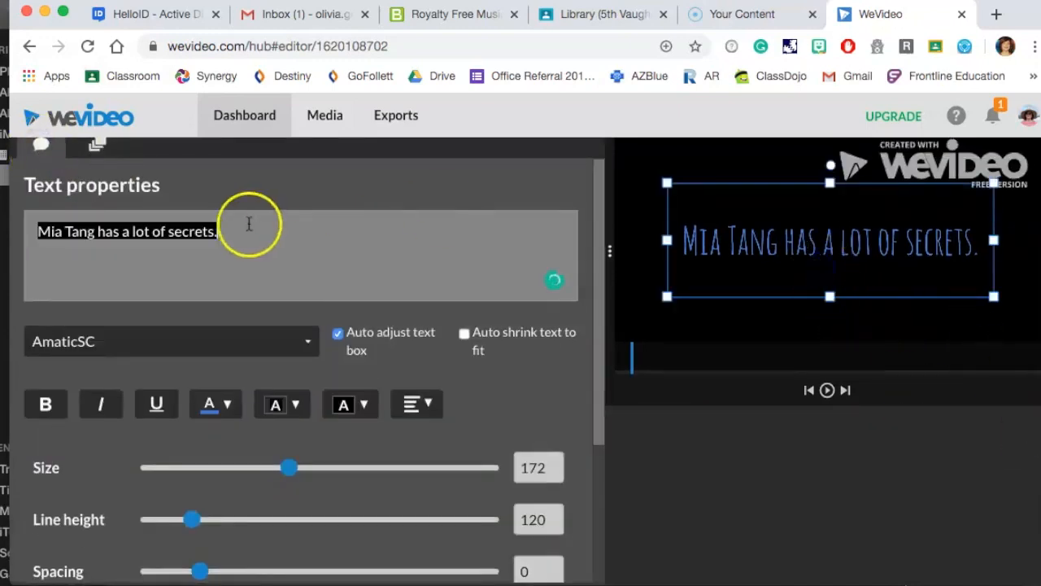
pyautogui.moveTo(228, 230); pyautogui.dragTo(17, 234)
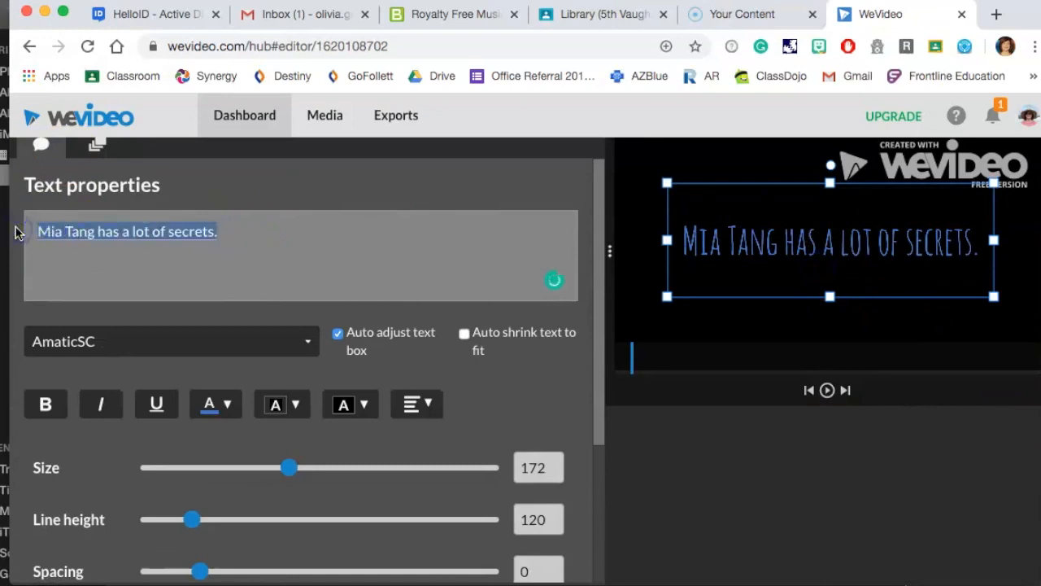
pyautogui.write('She lives in a motel')
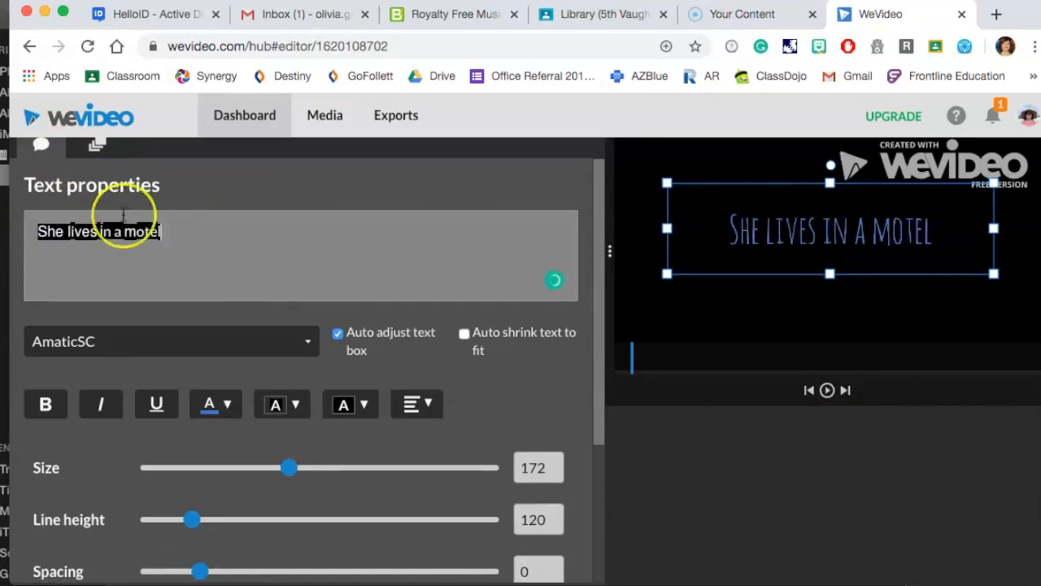
pyautogui.write('.')
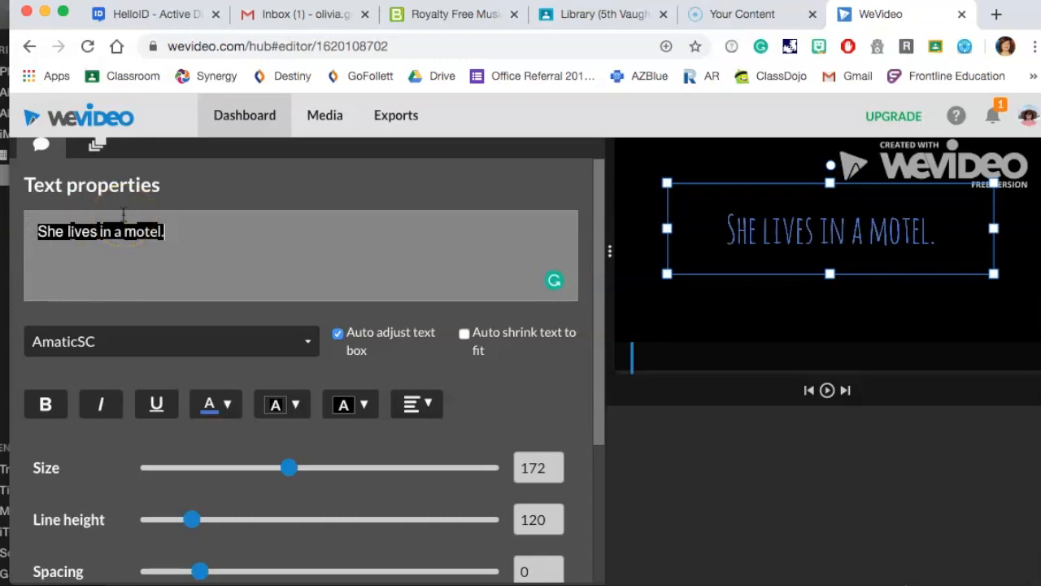
pyautogui.scroll(-3, 397, 372)
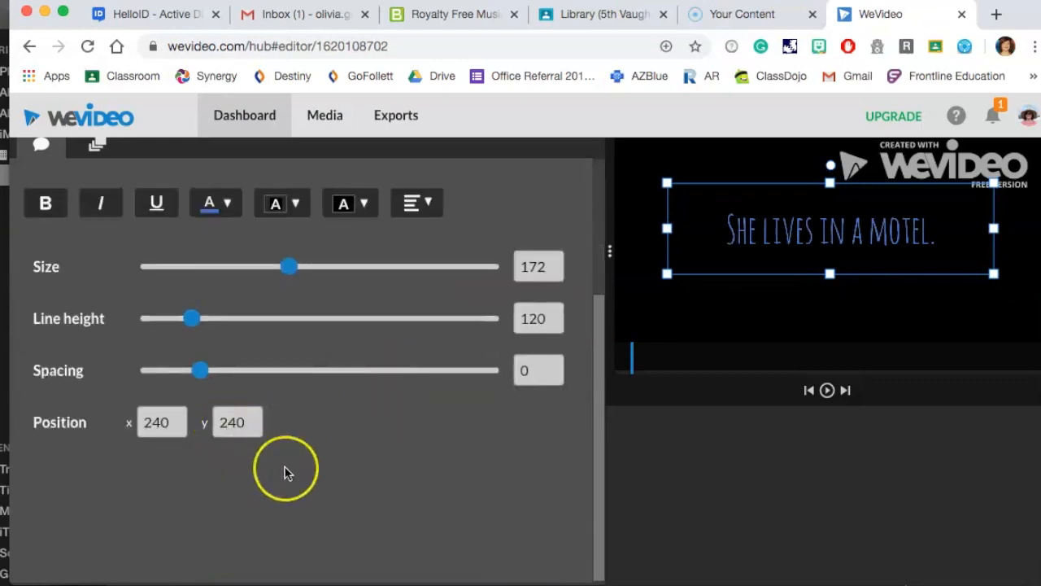
pyautogui.scroll(-1, 696, 472)
pyautogui.click(385, 557)
# Add a third title copy and replace its text with "Her parents hide immigrants." copied from the Word document, then save.
pyautogui.moveTo(206, 361); pyautogui.dragTo(265, 358)
pyautogui.hotkey('ctrl', 'v')
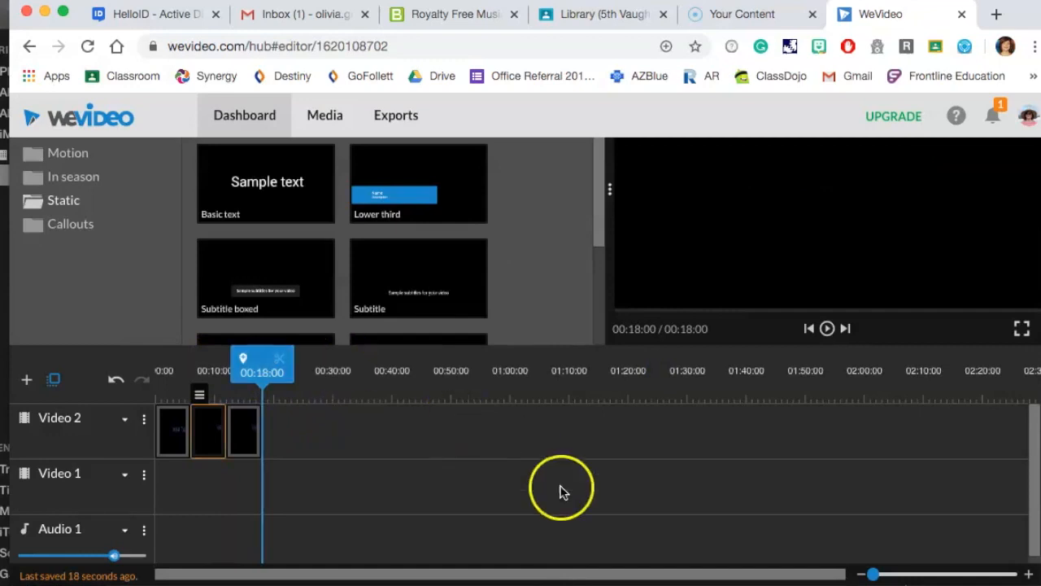
pyautogui.click(251, 437)
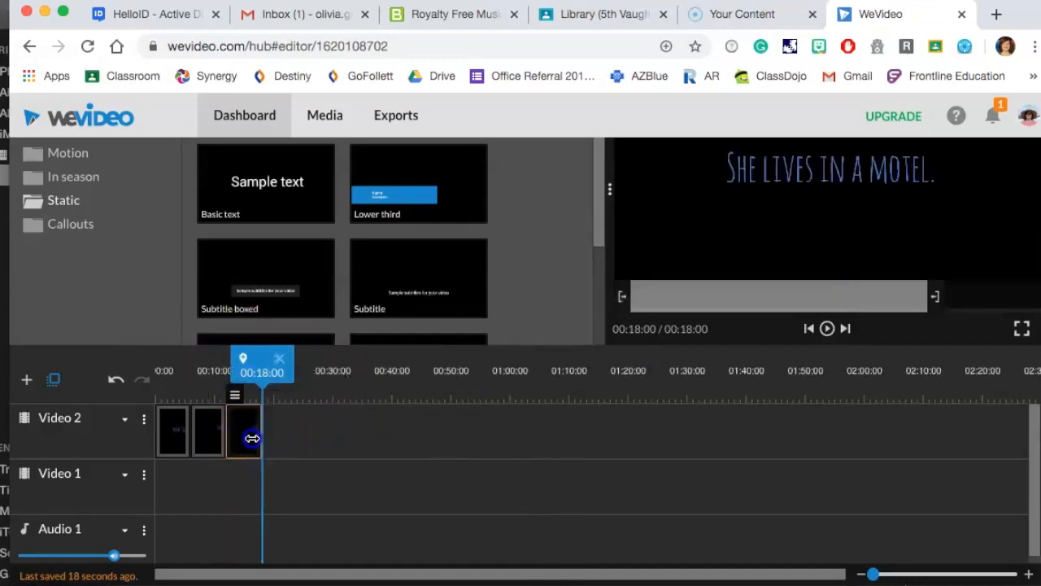
pyautogui.doubleClick(252, 438)
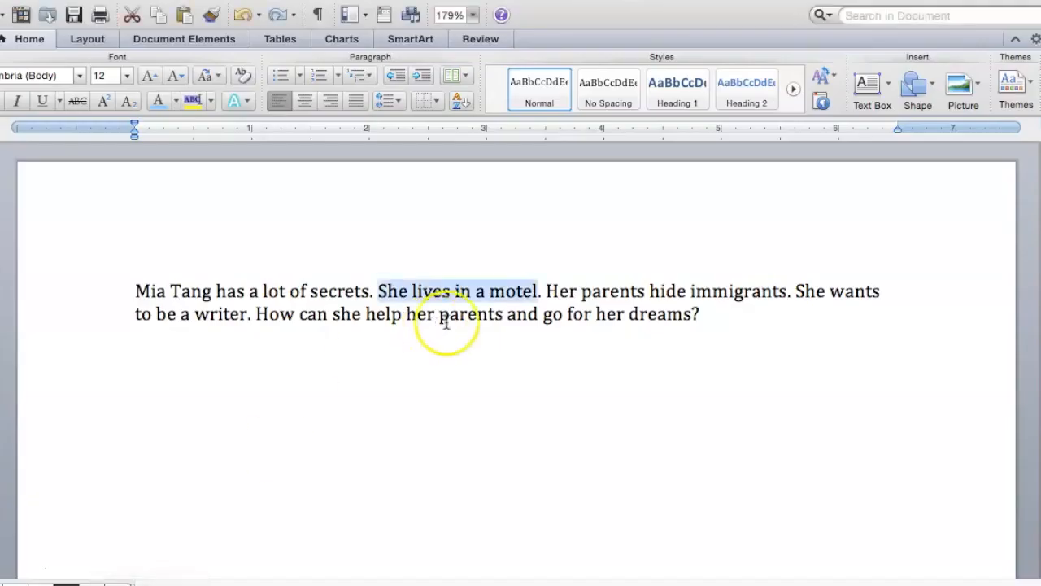
pyautogui.moveTo(546, 291); pyautogui.dragTo(789, 290)
pyautogui.press('super+c')
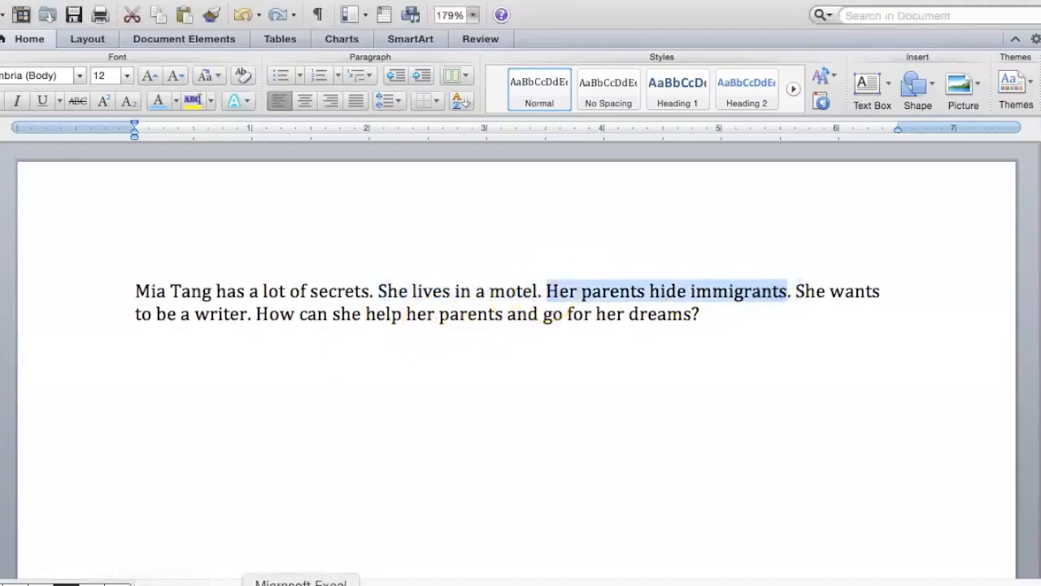
pyautogui.click(250, 585)
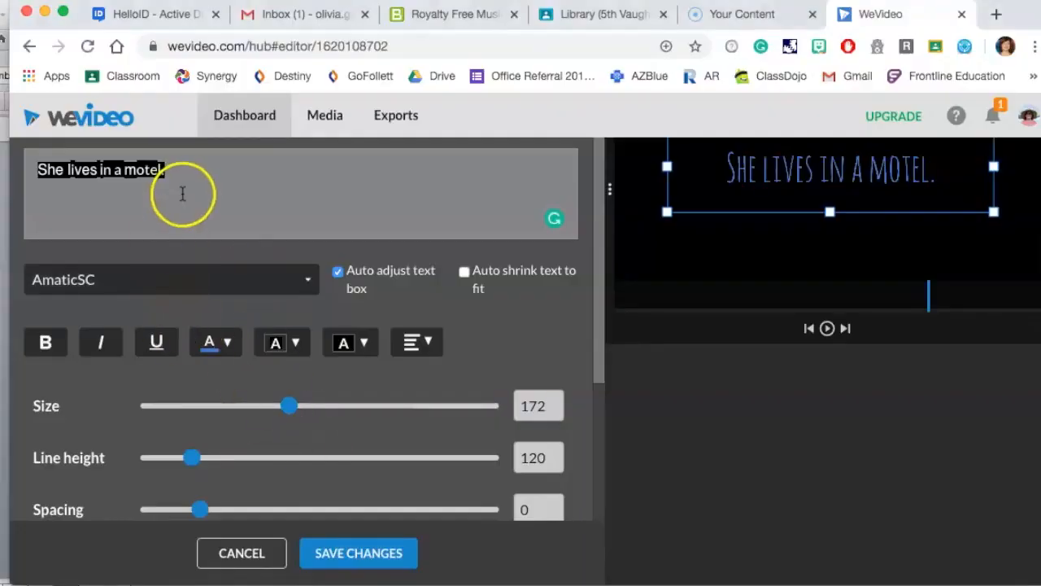
pyautogui.click(189, 166)
pyautogui.press('super+a')
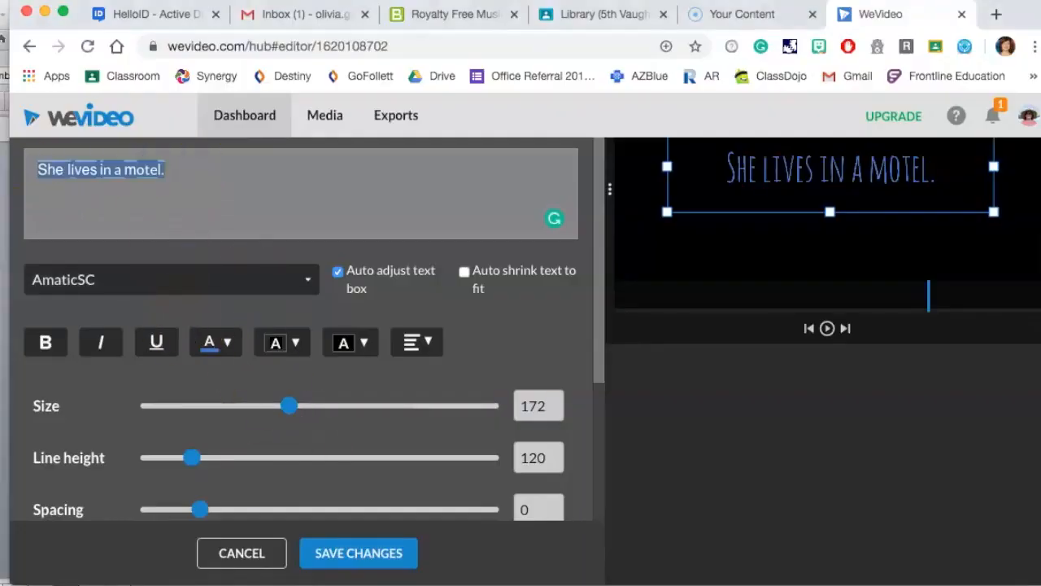
pyautogui.press('super+v')
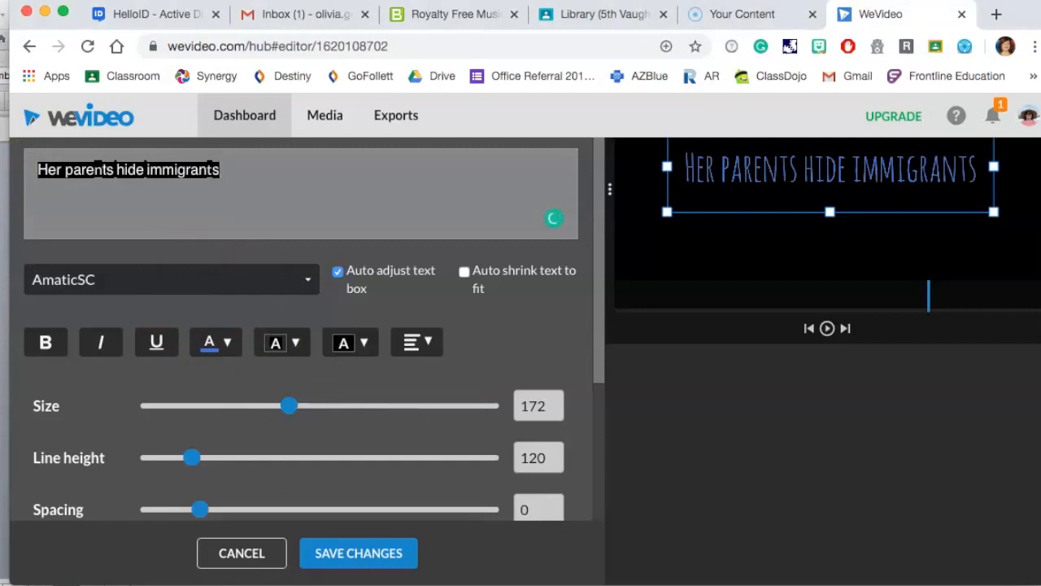
pyautogui.click(322, 550)
# Paste a fourth copy of the title clip at the end of the track.
pyautogui.click(246, 445)
pyautogui.click(309, 439)
pyautogui.hotkey('ctrl', 'v')
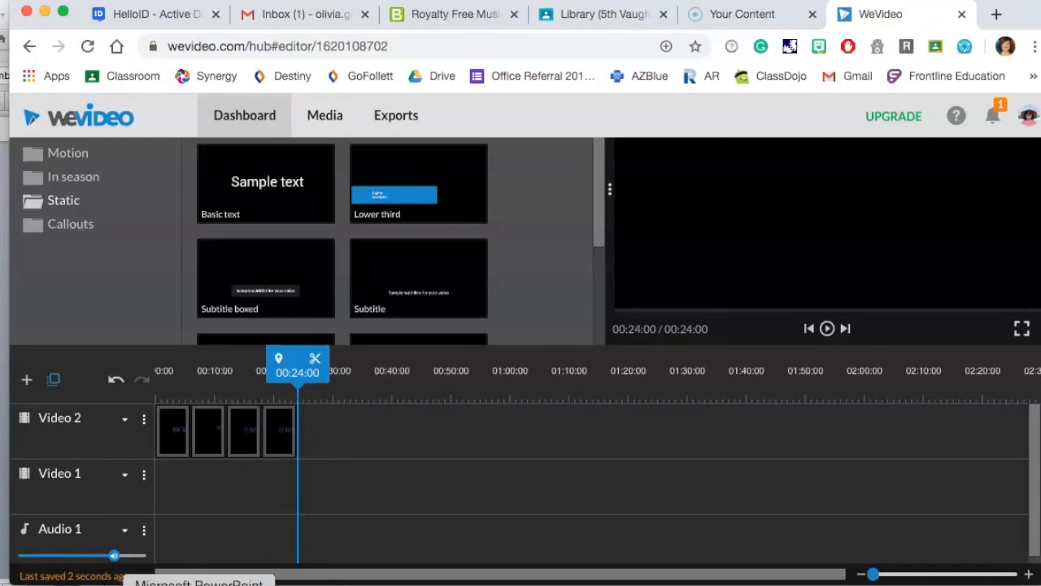
# Replace the fourth title's text with "She wants to be a writer." copied from the Word document, then save.
pyautogui.moveTo(547, 291); pyautogui.dragTo(250, 319)
pyautogui.press('super+c')
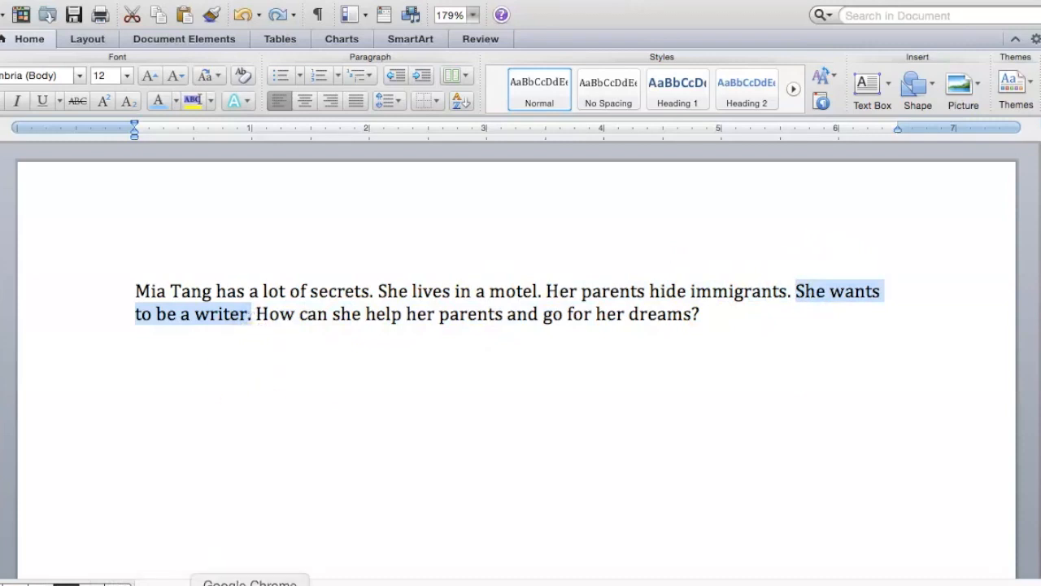
pyautogui.click(250, 583)
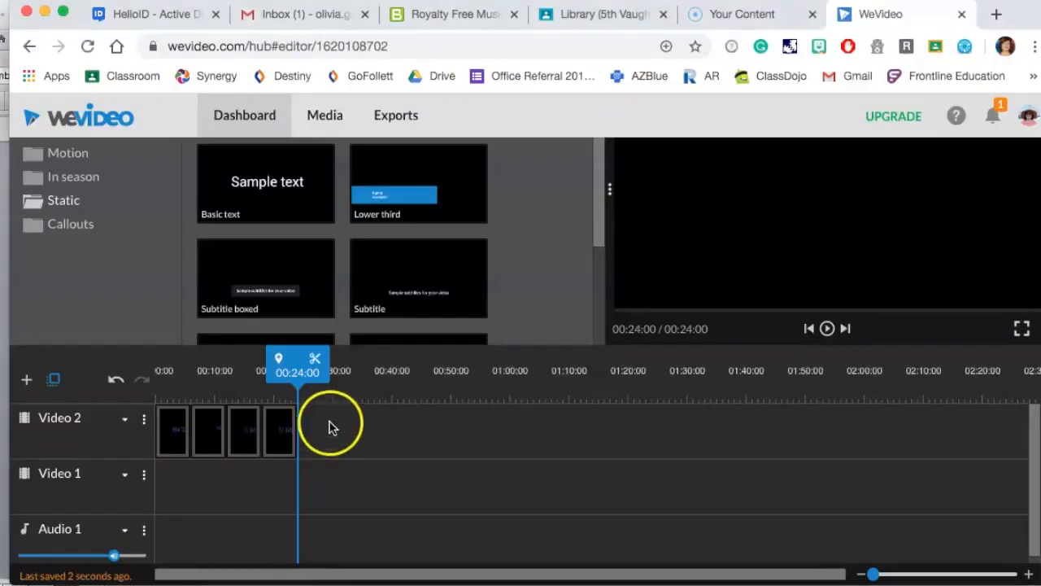
pyautogui.click(251, 425)
pyautogui.click(277, 469)
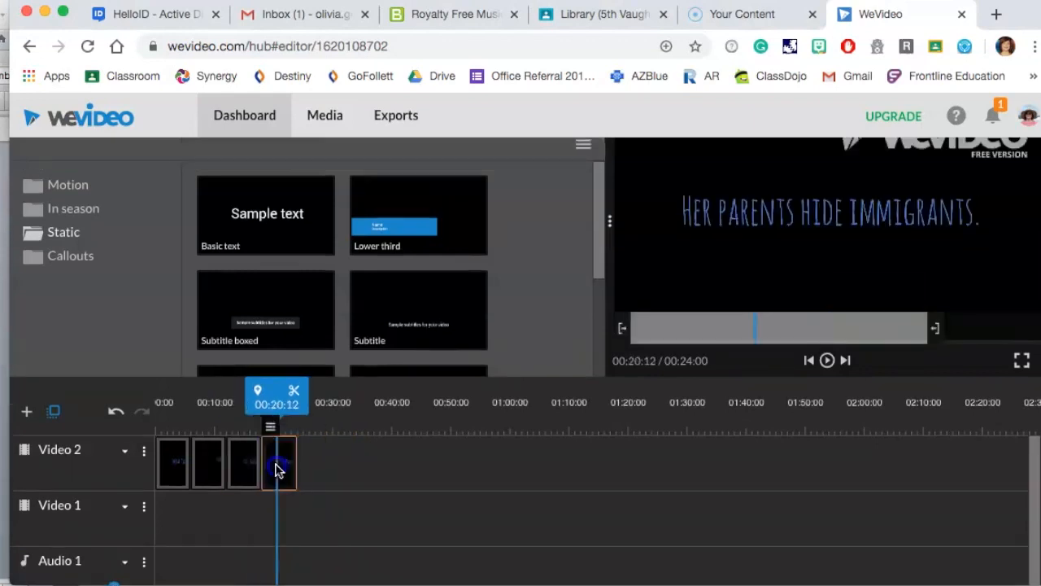
pyautogui.doubleClick(276, 469)
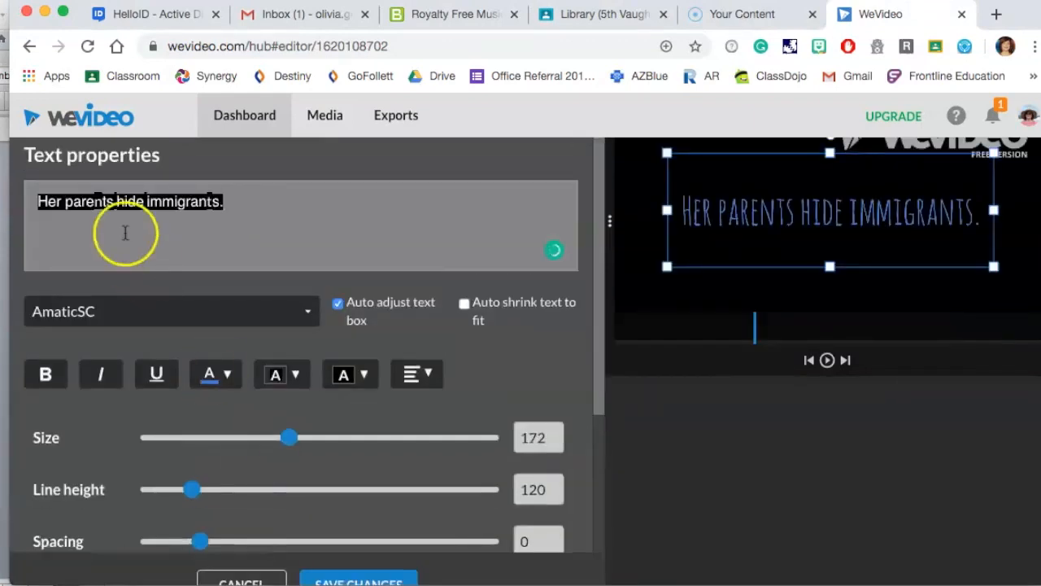
pyautogui.click(271, 198)
pyautogui.press('super+a')
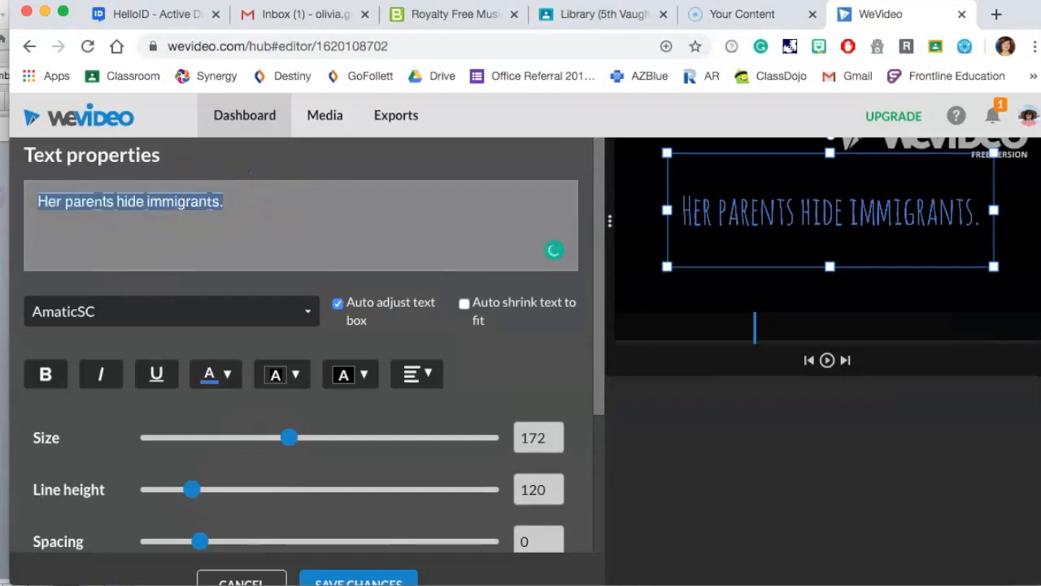
pyautogui.press('super+v')
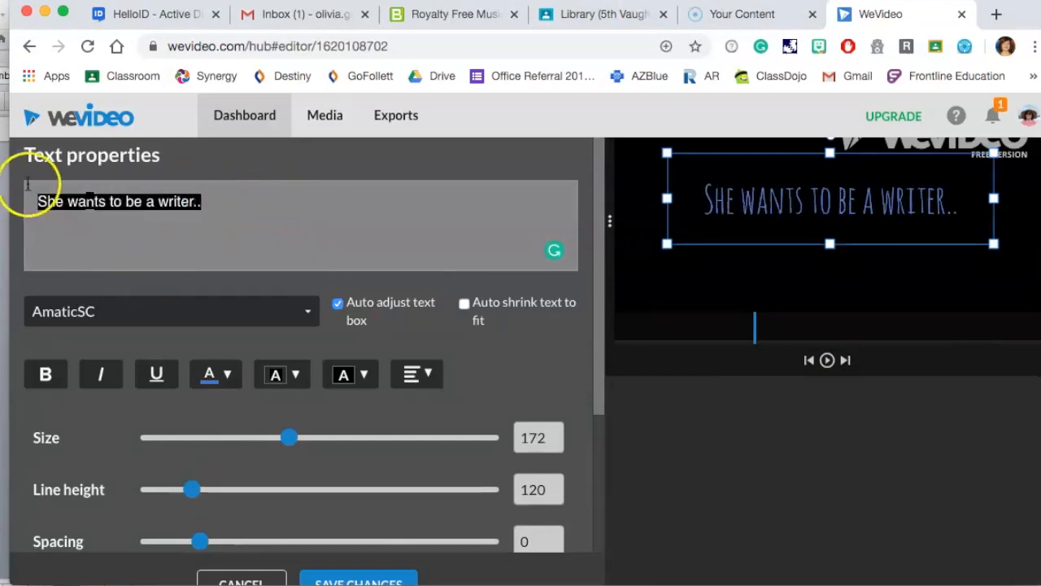
pyautogui.scroll(-3, 279, 345)
pyautogui.click(363, 572)
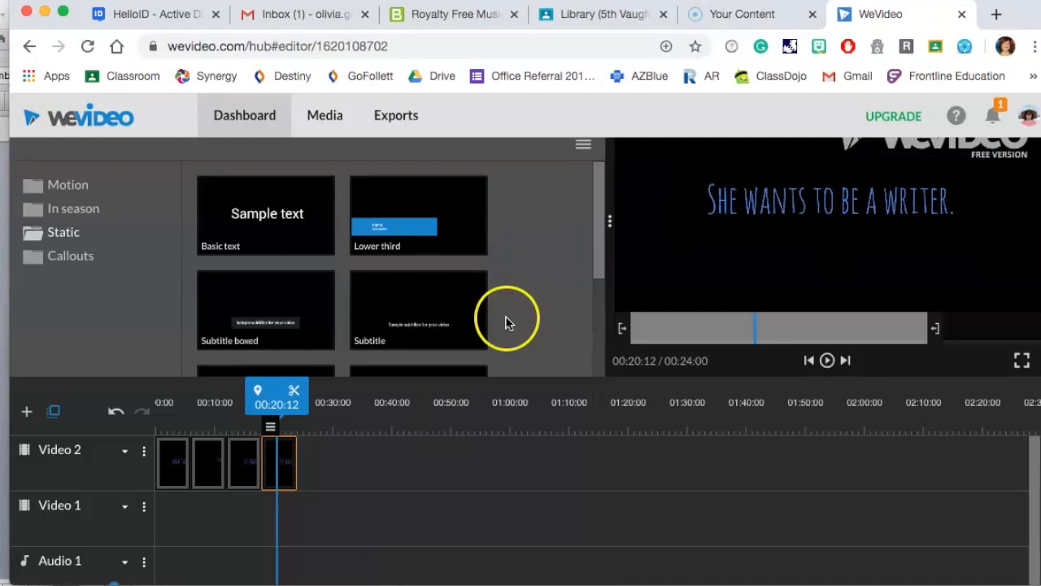
# Paste a fifth title copy and copy the phrase "How can she help her parents" from the Word document.
pyautogui.click(291, 456)
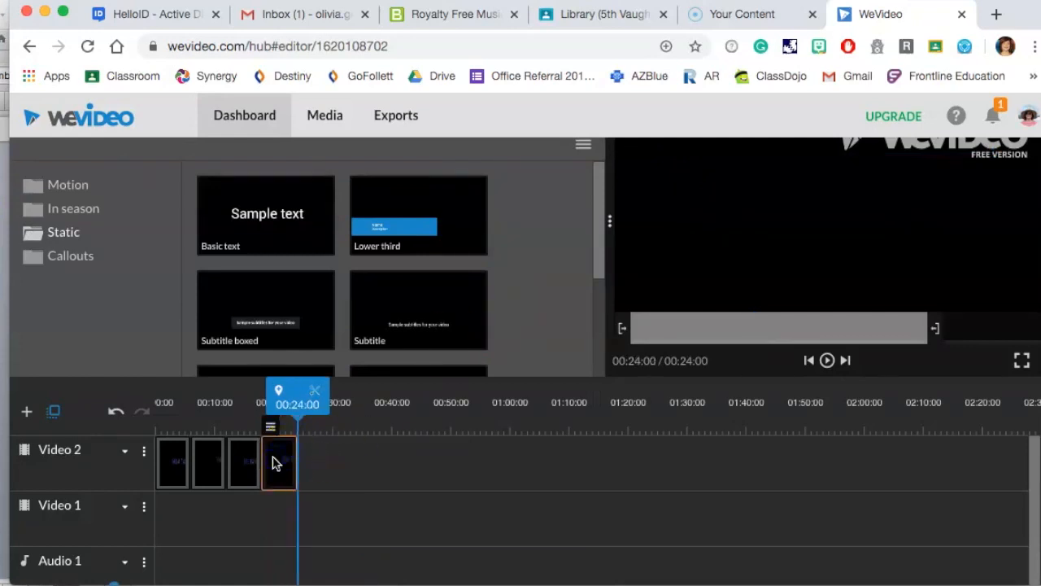
pyautogui.press('super+v')
pyautogui.click(151, 585)
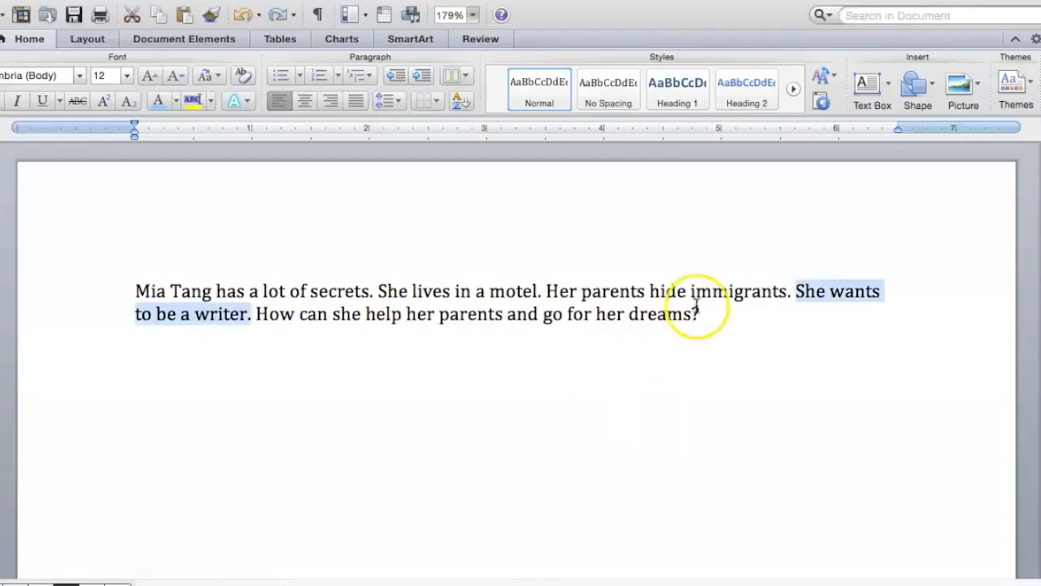
pyautogui.click(262, 315)
pyautogui.moveTo(262, 315); pyautogui.dragTo(460, 314)
pyautogui.press('super+c')
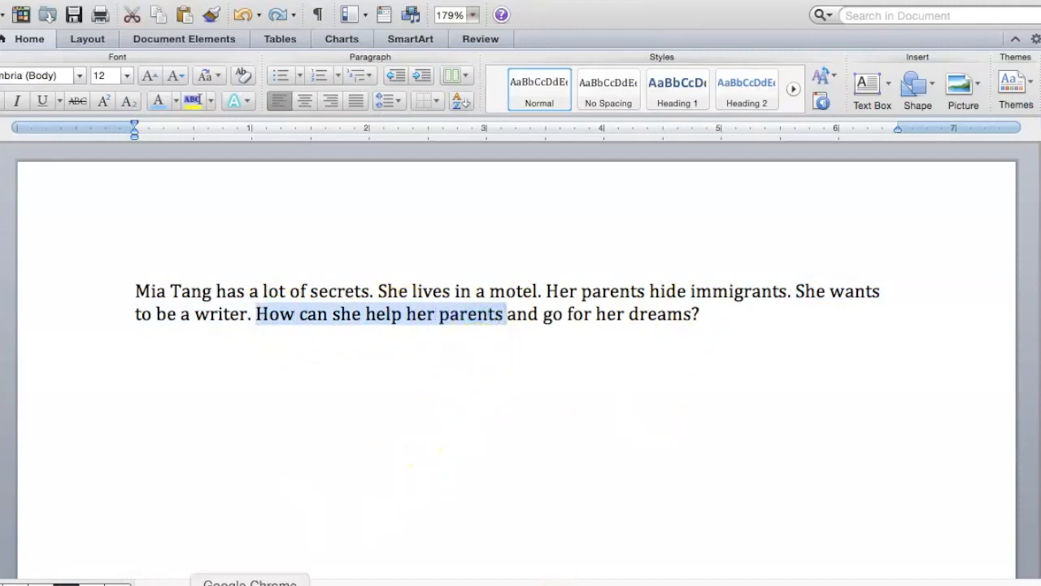
pyautogui.click(250, 584)
# Open the fifth title, replace its text with "How can she help her parents" and save the changes.
pyautogui.click(306, 471)
pyautogui.click(277, 476)
pyautogui.click(317, 472)
pyautogui.doubleClick(318, 473)
pyautogui.click(187, 277)
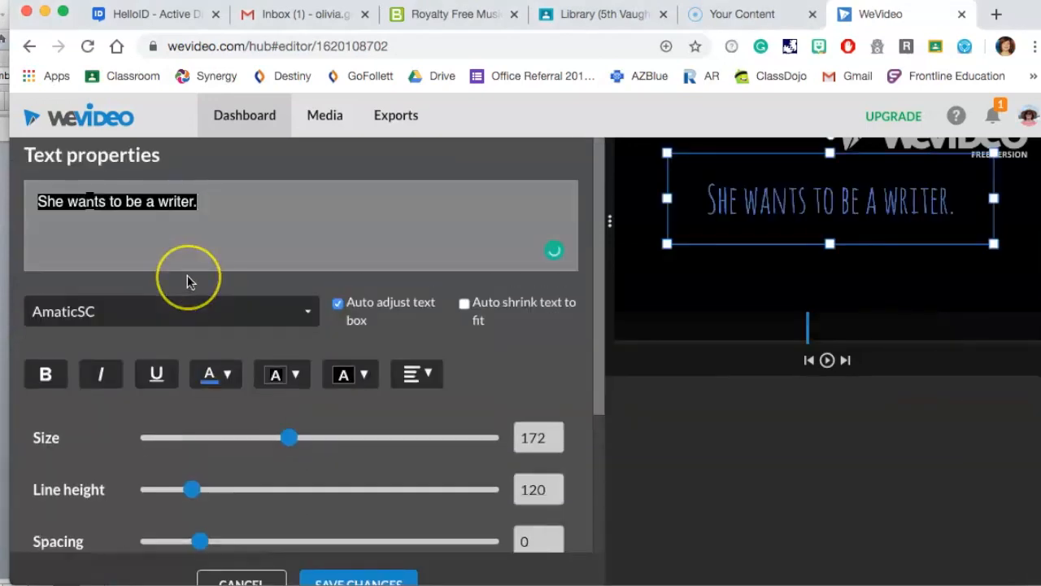
pyautogui.press('super+v')
pyautogui.press('super+a')
pyautogui.press('super+v')
pyautogui.scroll(-3, 344, 396)
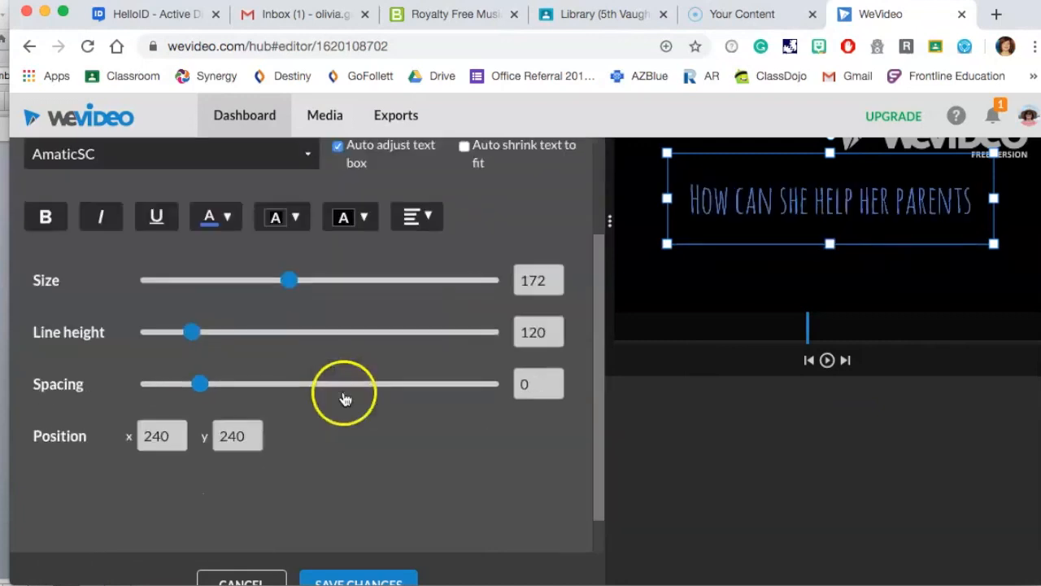
pyautogui.click(370, 576)
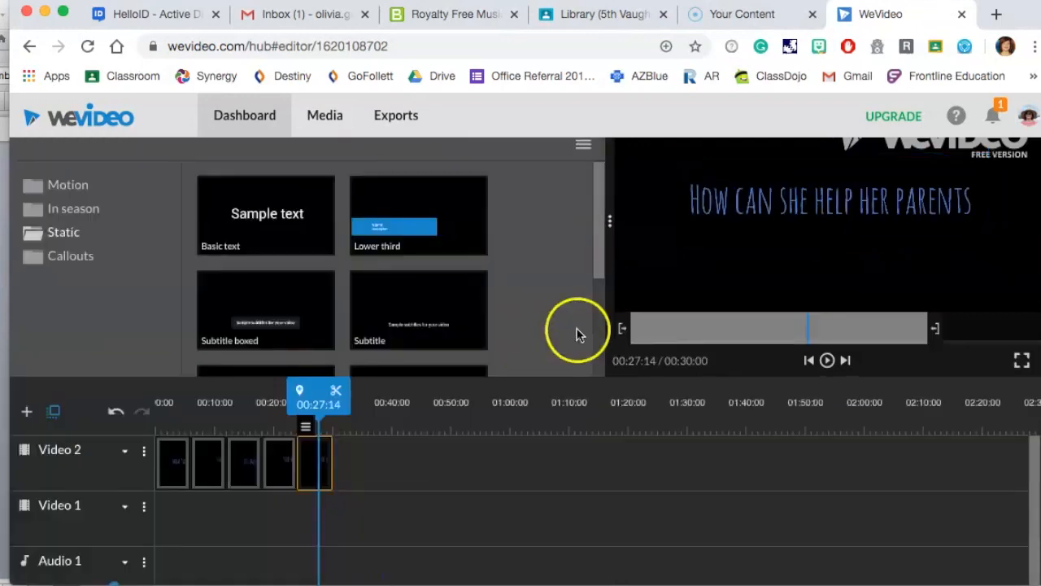
# Paste a sixth copy of the title clip at the end of the track.
pyautogui.moveTo(325, 396); pyautogui.dragTo(348, 394)
pyautogui.press('super+v')
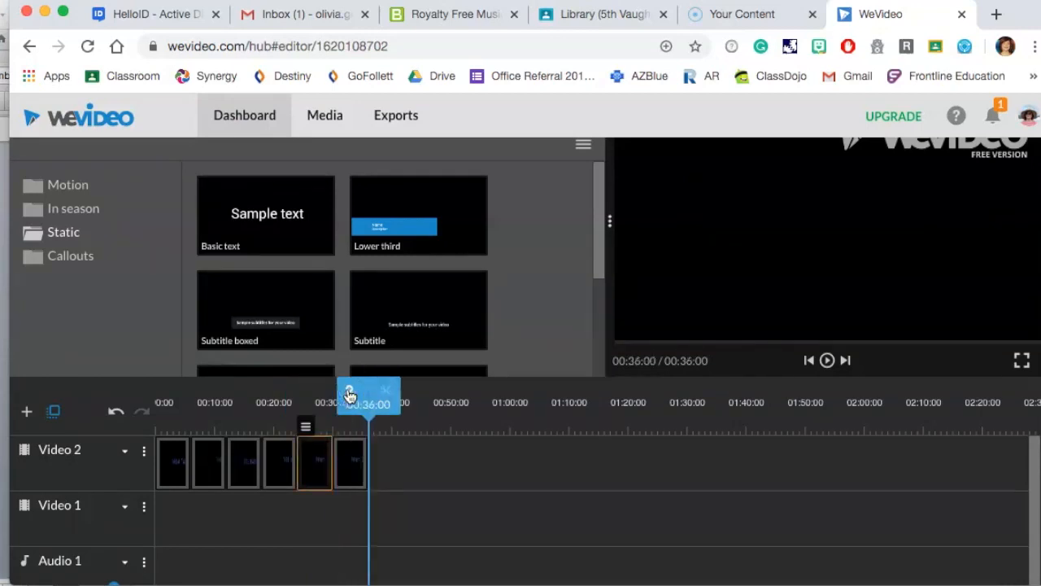
pyautogui.click(354, 452)
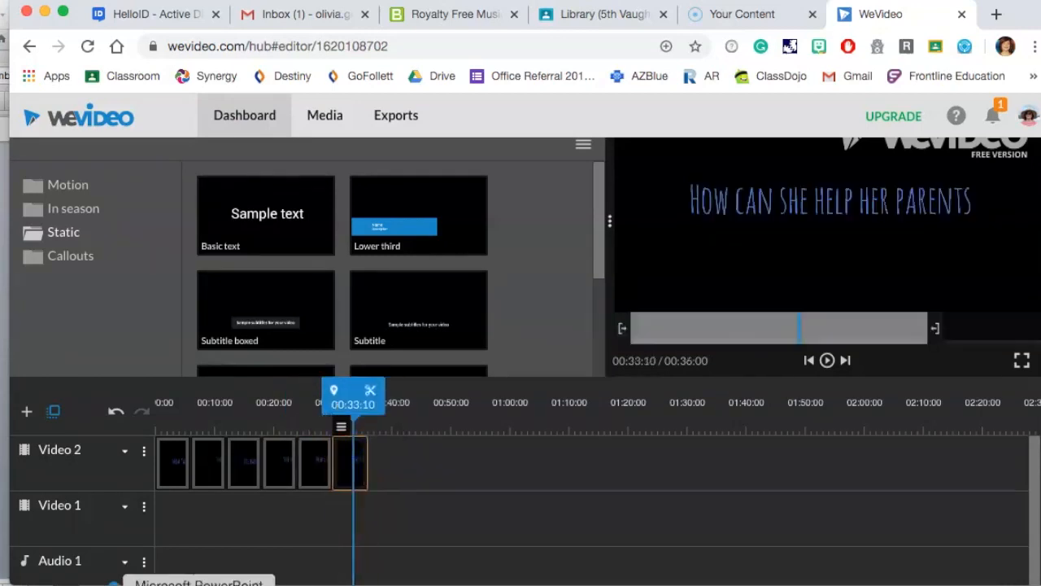
# Copy "and go for her dreams?" from the Word document and paste it as the sixth title's text.
pyautogui.click(148, 584)
pyautogui.click(508, 312)
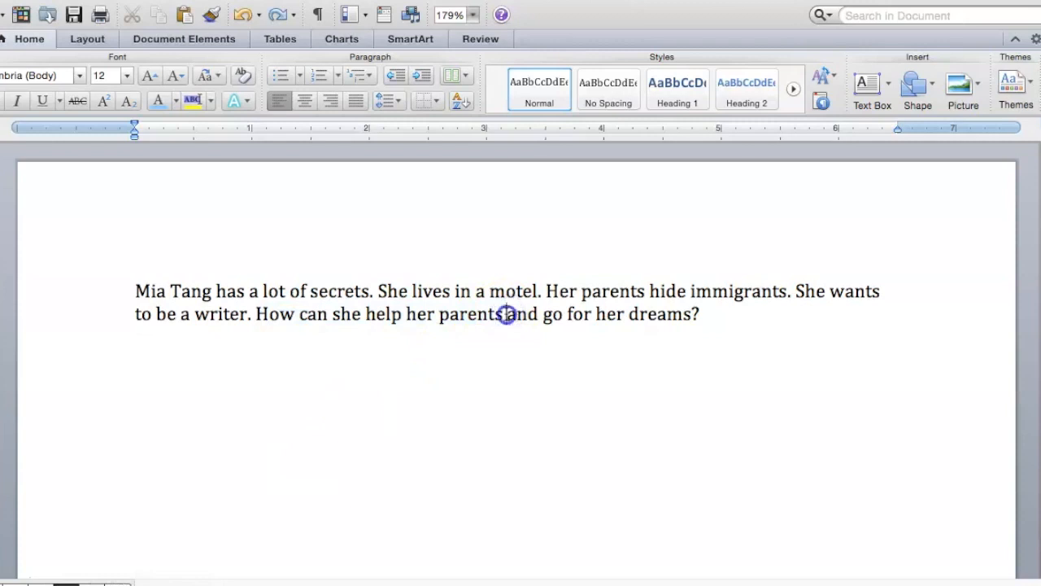
pyautogui.moveTo(508, 314); pyautogui.dragTo(694, 314)
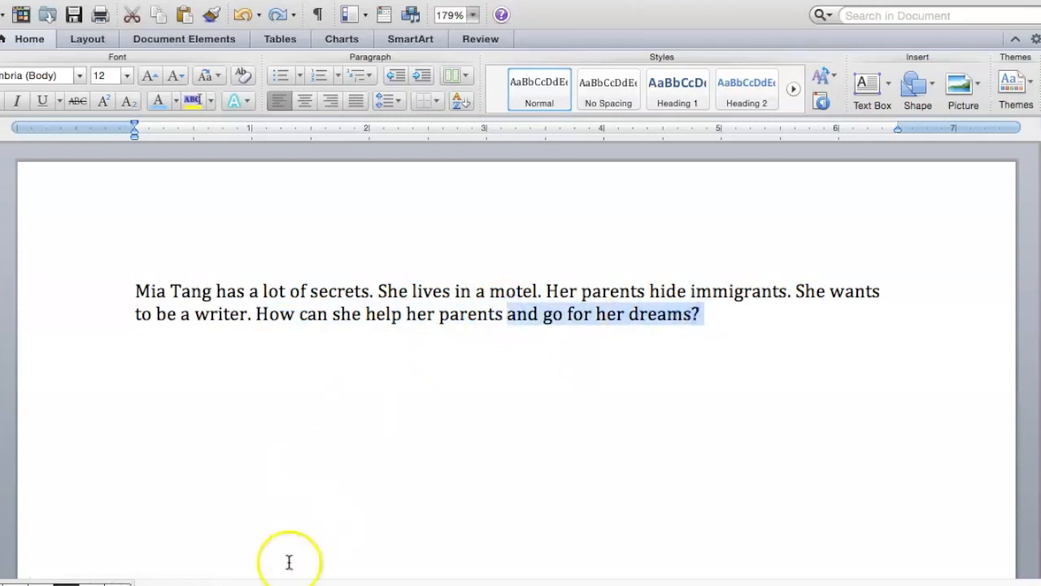
pyautogui.click(244, 581)
pyautogui.click(794, 192)
pyautogui.doubleClick(346, 467)
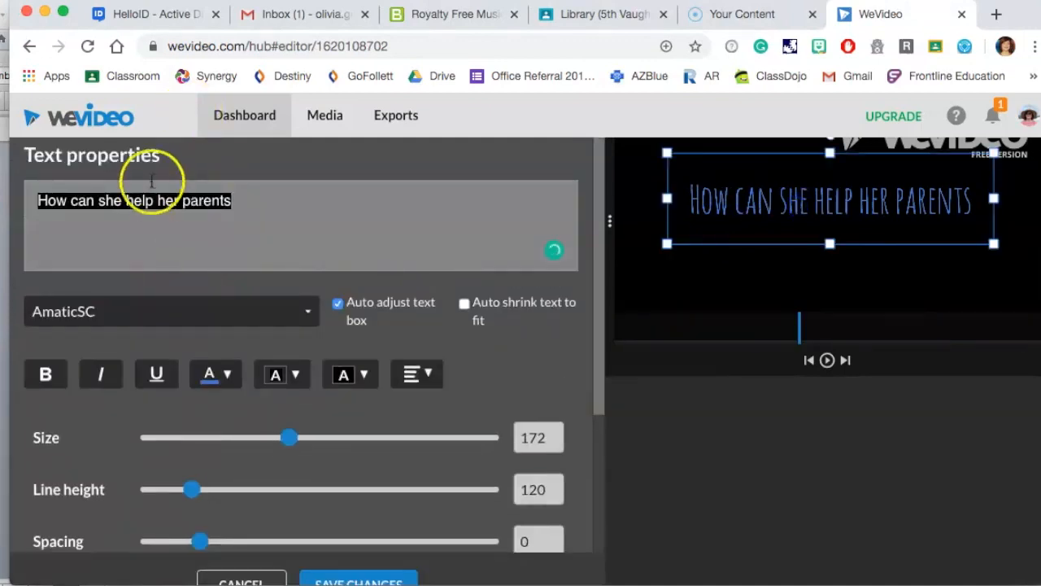
pyautogui.write('and go for her dreams?')
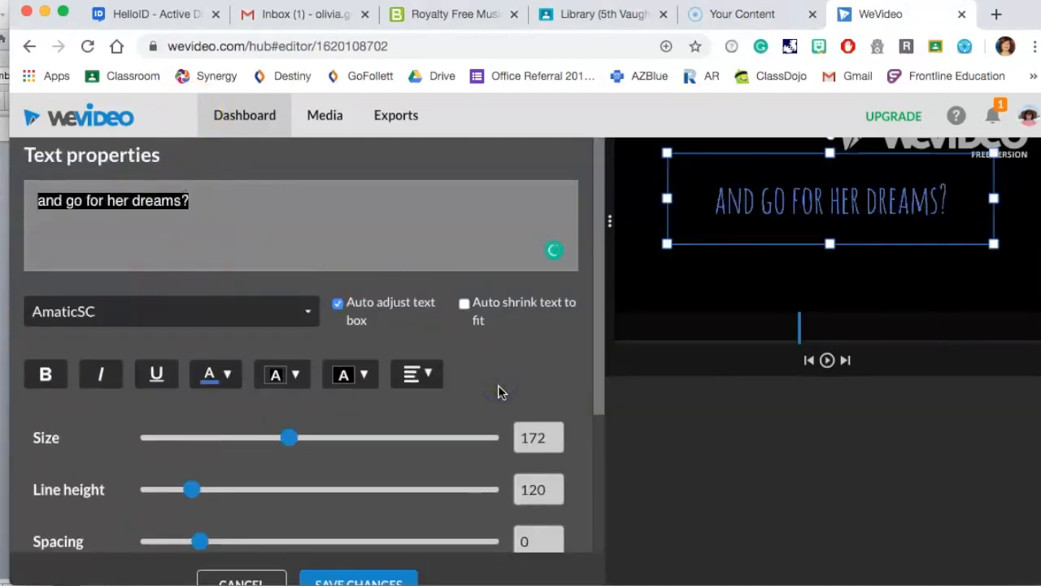
# Save the sixth title's text changes and move the playhead to the end of the timeline.
pyautogui.scroll(-3, 500, 392)
pyautogui.click(379, 576)
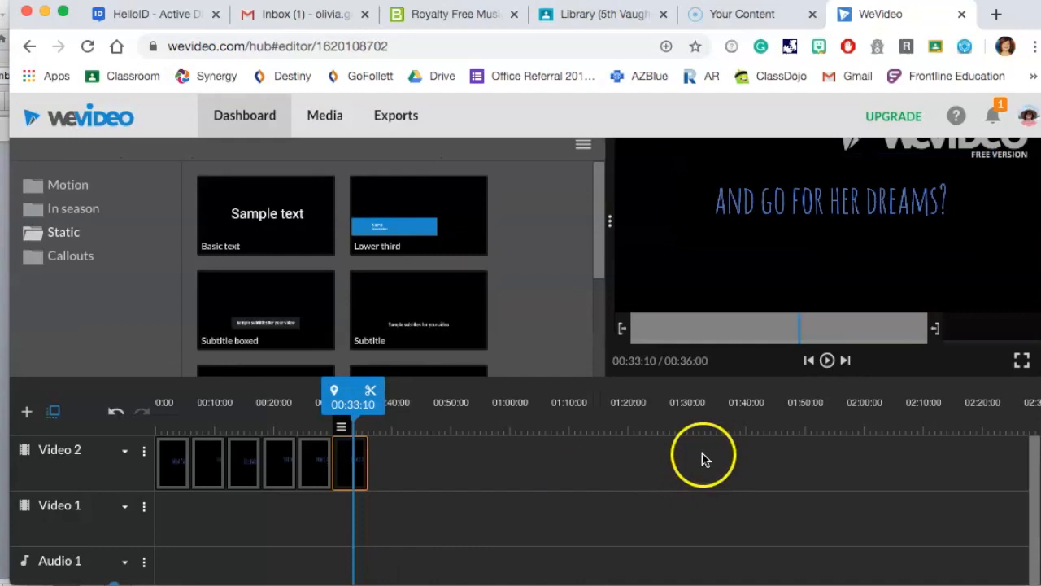
pyautogui.moveTo(350, 397); pyautogui.dragTo(396, 399)
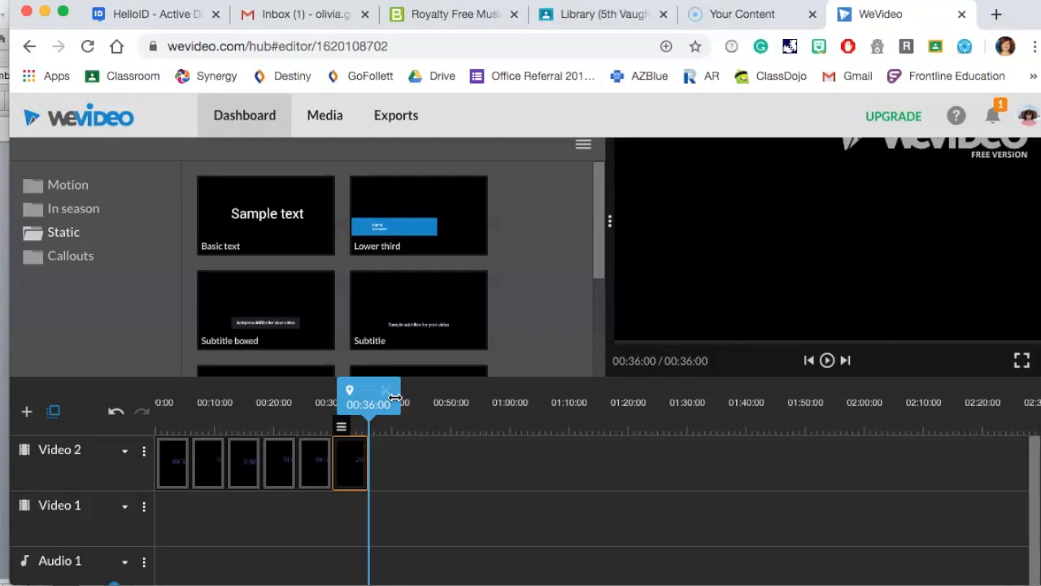
# Open the media library and insert the frontdesk image at the start of the video track, pushing the titles along.
pyautogui.scroll(2, 414, 332)
pyautogui.click(73, 192)
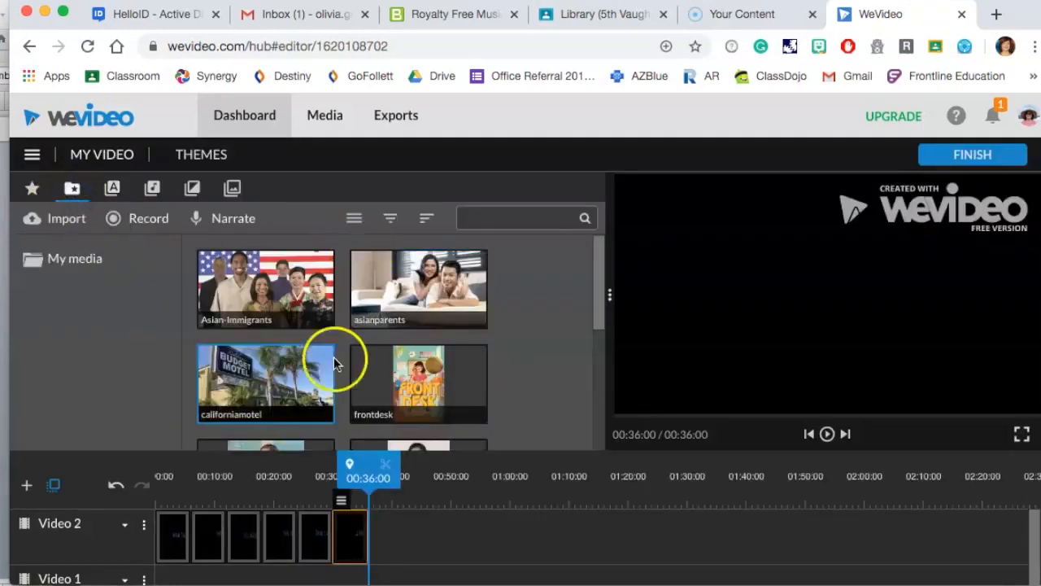
pyautogui.scroll(-2, 416, 302)
pyautogui.moveTo(416, 302); pyautogui.dragTo(165, 528)
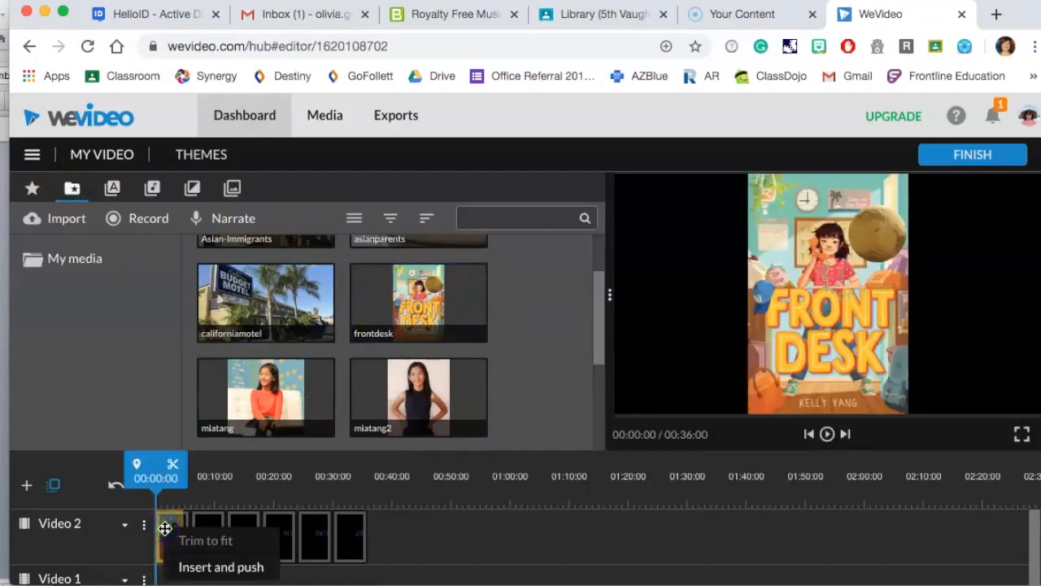
pyautogui.click(189, 566)
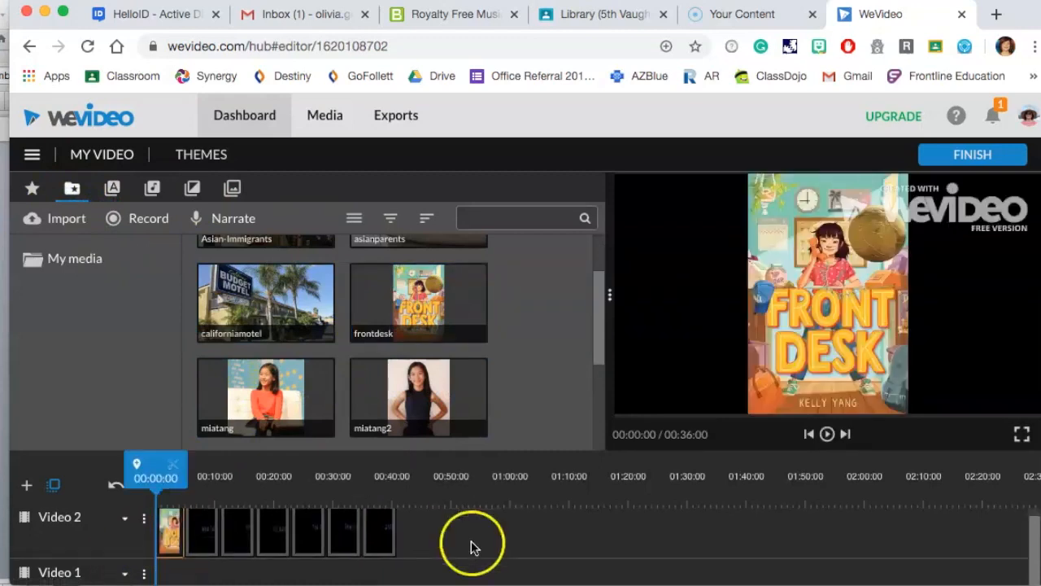
# Insert the miatang2 image after the first title, pushing the later clips along.
pyautogui.scroll(-1, 510, 349)
pyautogui.moveTo(425, 350); pyautogui.dragTo(228, 544)
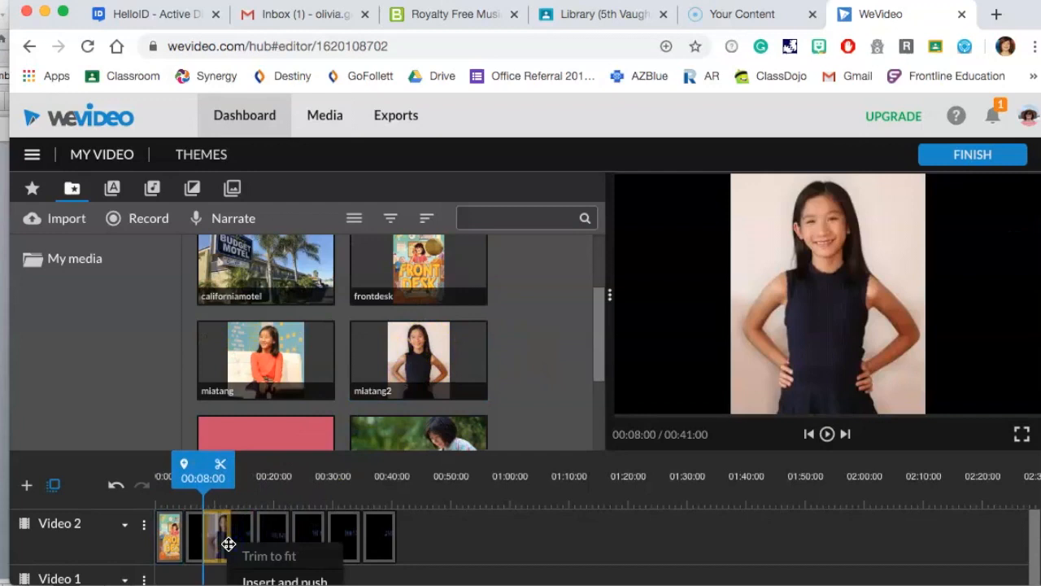
pyautogui.scroll(-3, 229, 545)
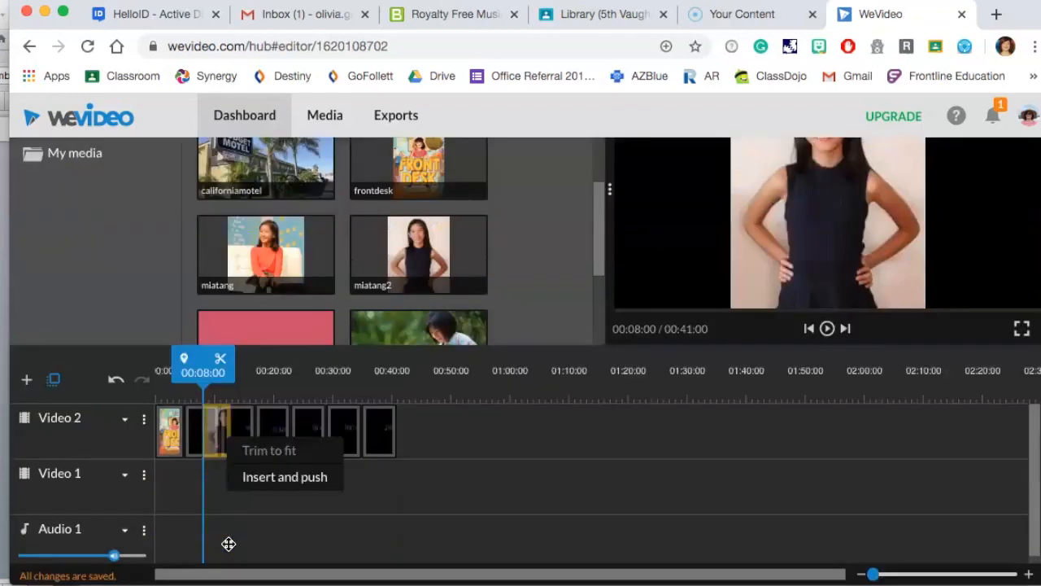
pyautogui.click(215, 365)
pyautogui.moveTo(215, 365); pyautogui.dragTo(220, 364)
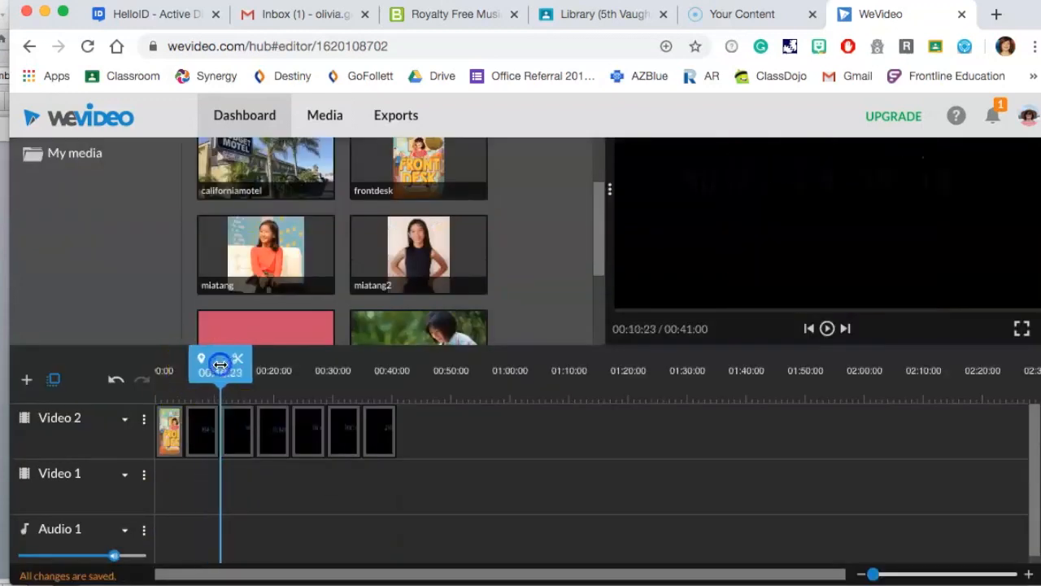
pyautogui.moveTo(395, 251); pyautogui.dragTo(230, 432)
pyautogui.click(279, 474)
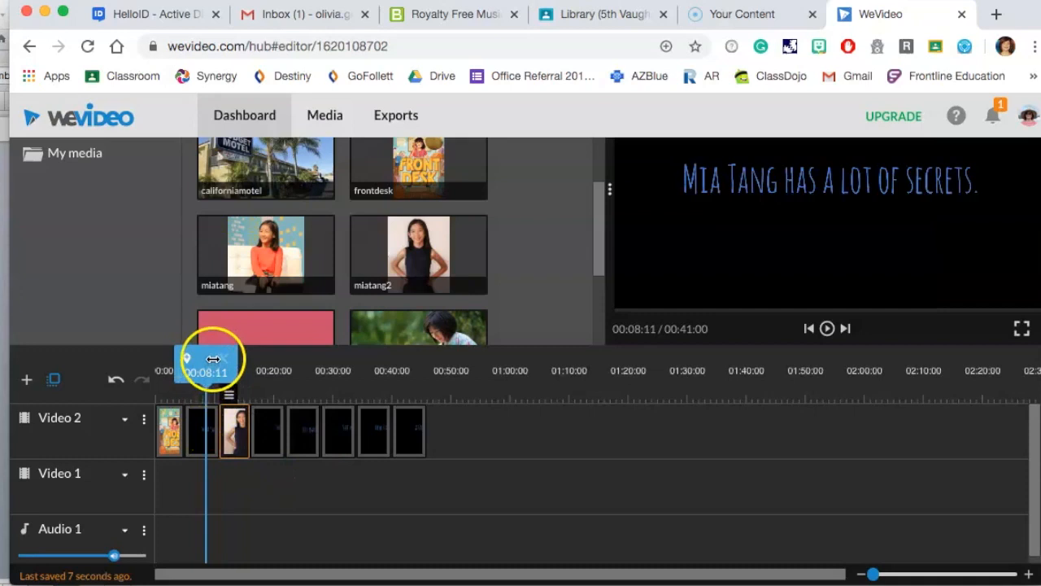
# Insert the californiamotel image after the "She lives in a motel." title.
pyautogui.click(303, 254)
pyautogui.scroll(-3, 302, 255)
pyautogui.scroll(5, 302, 255)
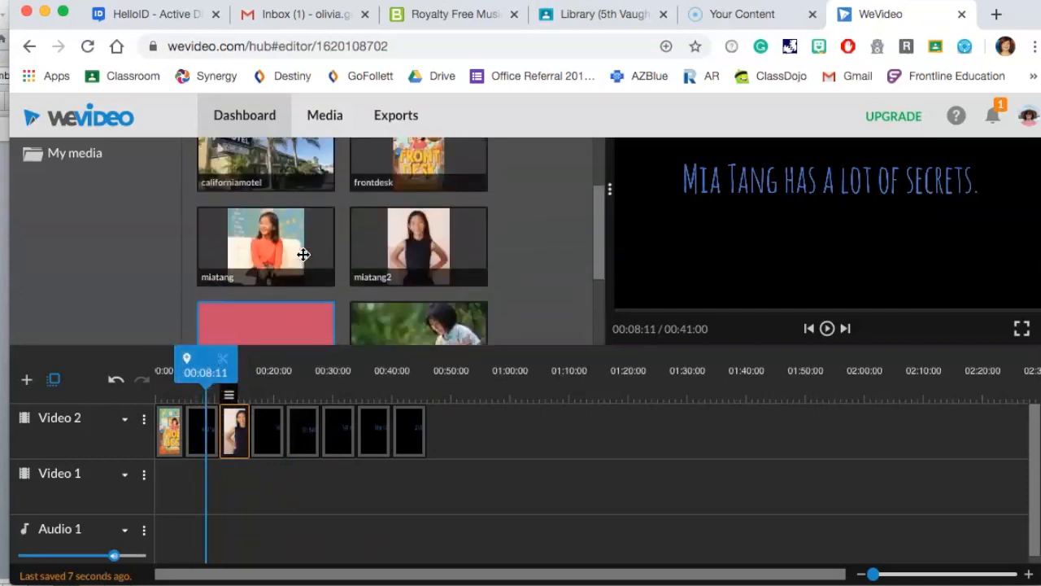
pyautogui.moveTo(302, 255); pyautogui.dragTo(332, 477)
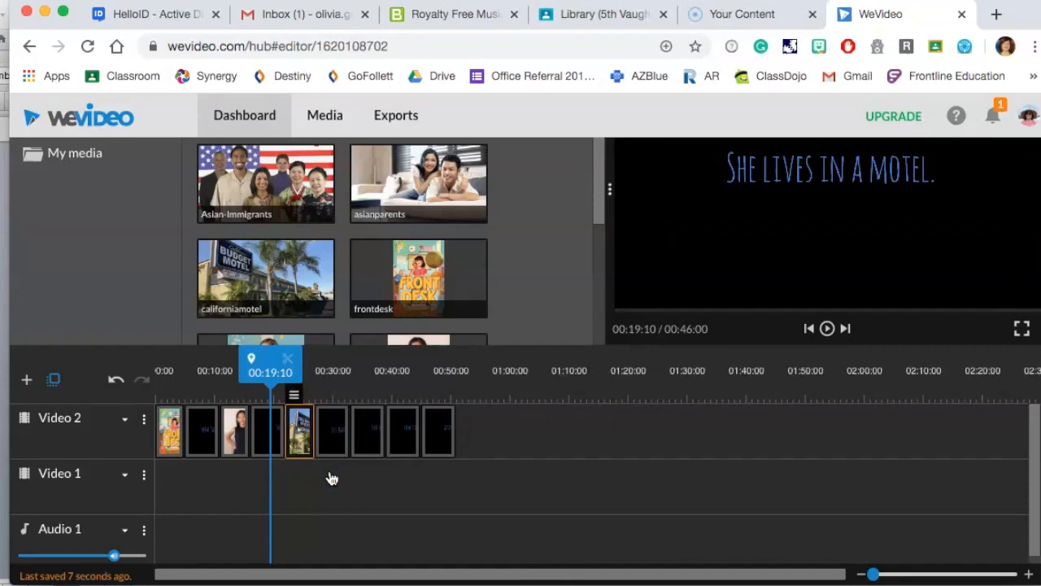
pyautogui.click(335, 436)
# Insert the Asian-Immigrants image after the "Her parents hide immigrants." title.
pyautogui.scroll(-5, 345, 326)
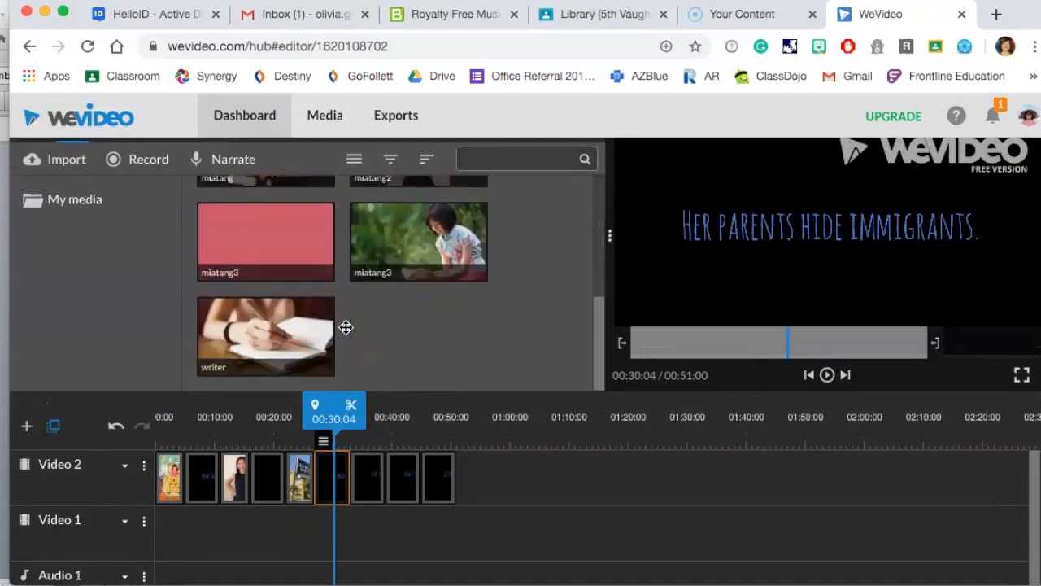
pyautogui.scroll(3, 345, 325)
pyautogui.moveTo(267, 209); pyautogui.dragTo(402, 538)
pyautogui.click(402, 480)
pyautogui.click(353, 339)
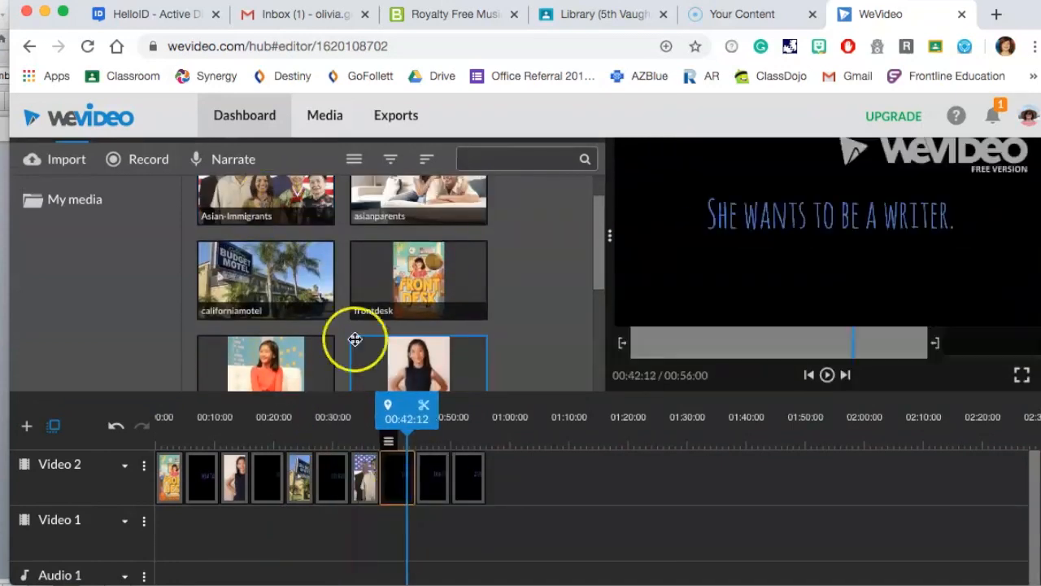
# Insert the writer image after the "She wants to be a writer." title, pushing later clips along.
pyautogui.scroll(-5, 355, 339)
pyautogui.moveTo(279, 332); pyautogui.dragTo(428, 486)
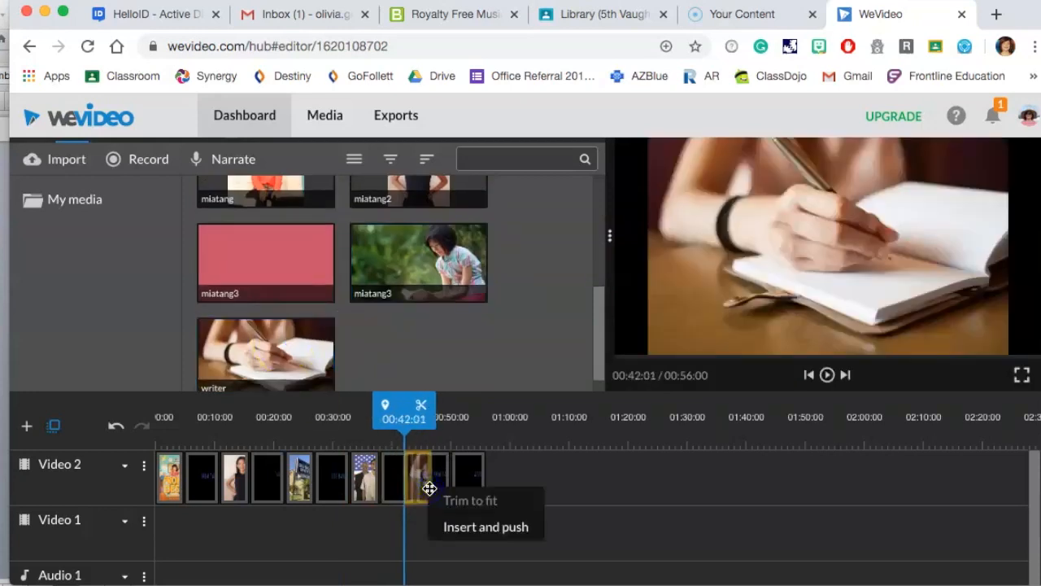
pyautogui.click(459, 528)
pyautogui.click(465, 515)
# Insert the asianparents image after the "How can she help her parents" title.
pyautogui.click(401, 290)
pyautogui.scroll(5, 401, 291)
pyautogui.moveTo(411, 234); pyautogui.dragTo(512, 549)
pyautogui.click(512, 549)
pyautogui.scroll(-3, 396, 337)
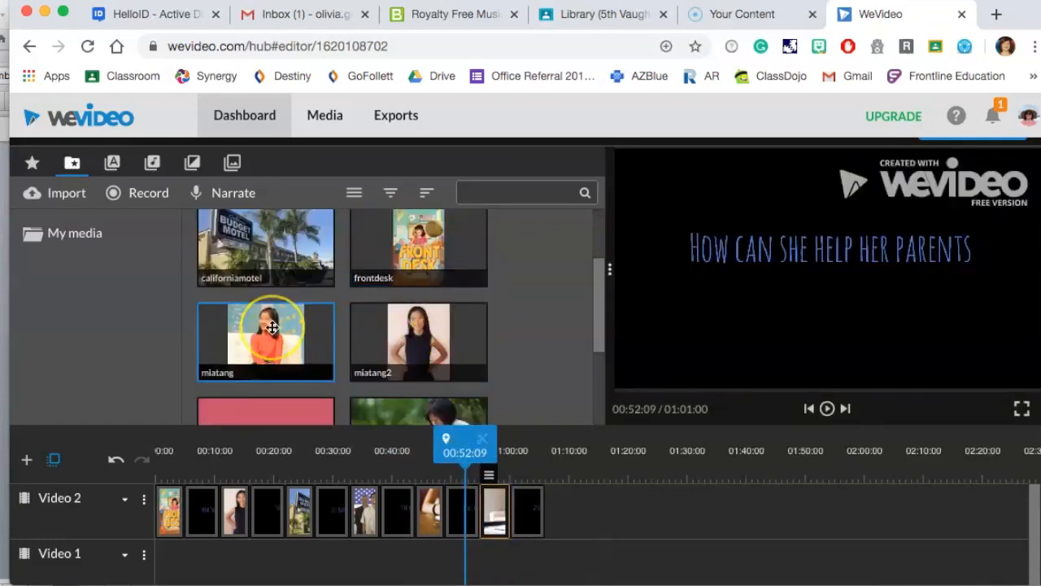
# Add the miatang image after the last title at the end of the track.
pyautogui.scroll(-3, 271, 327)
pyautogui.scroll(1, 272, 327)
pyautogui.moveTo(274, 248); pyautogui.dragTo(571, 512)
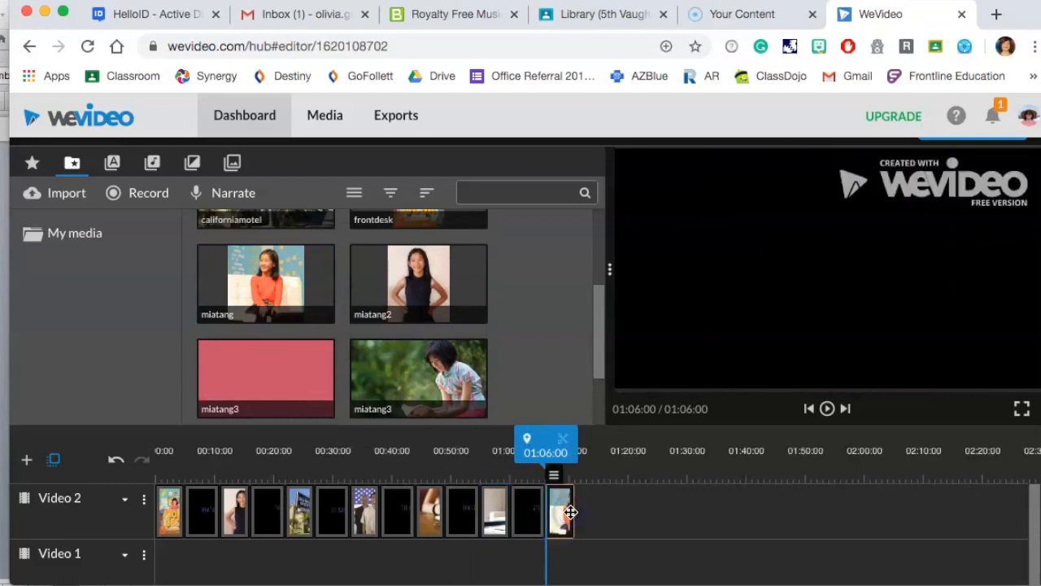
pyautogui.click(522, 504)
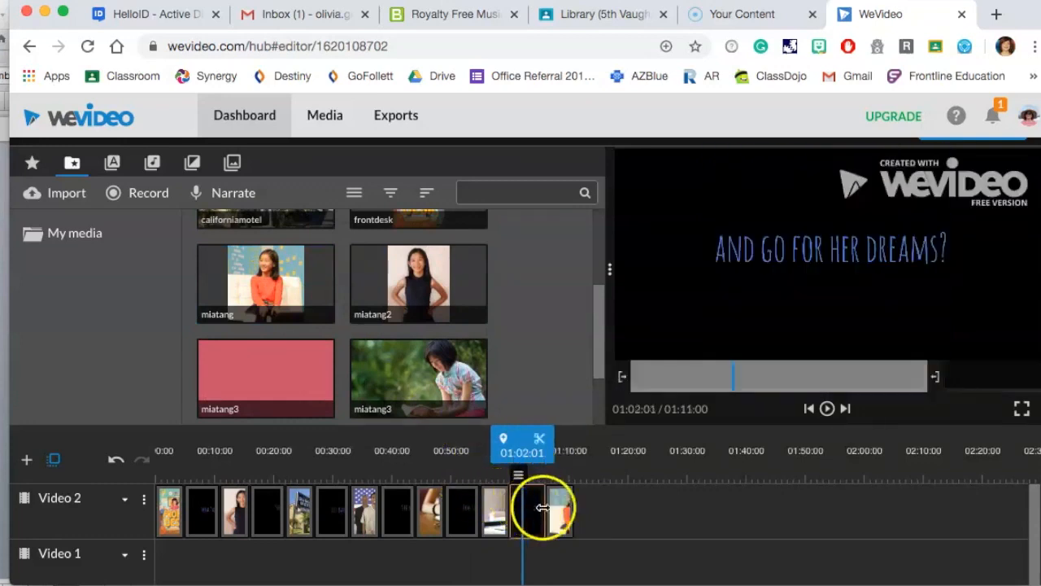
pyautogui.click(559, 511)
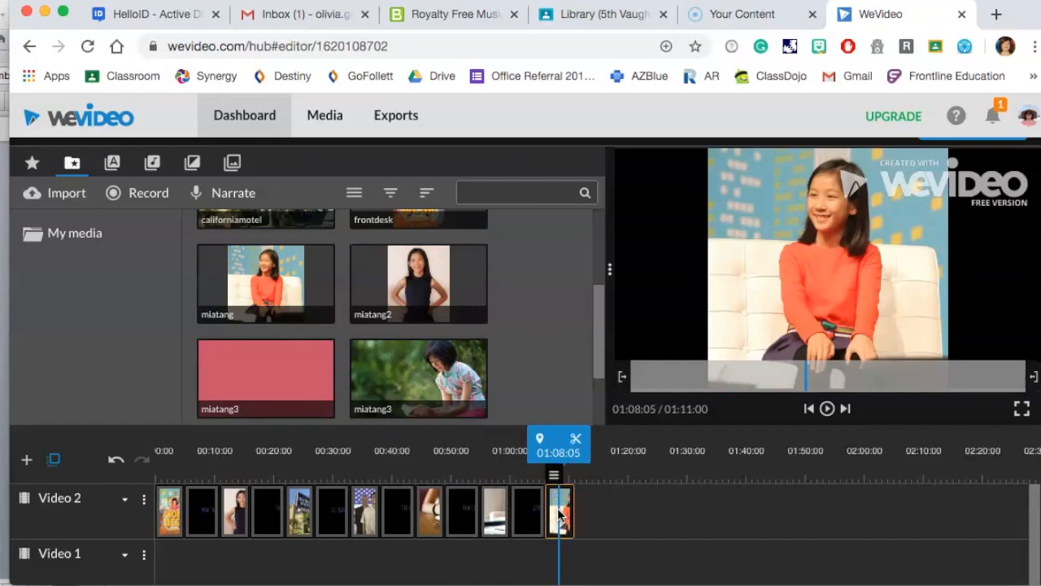
# Append the frontdesk cover image again as the final clip of the track.
pyautogui.scroll(2, 319, 353)
pyautogui.click(417, 306)
pyautogui.moveTo(416, 305); pyautogui.dragTo(599, 521)
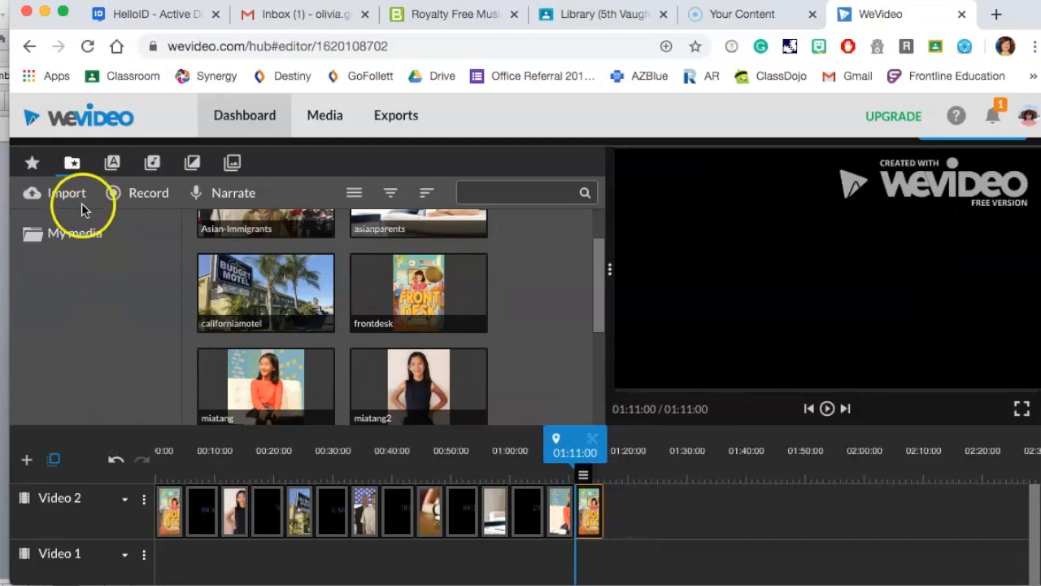
# Switch to the Bensound royalty-free music site, reload it and preview the Creative Minds track.
pyautogui.click(116, 168)
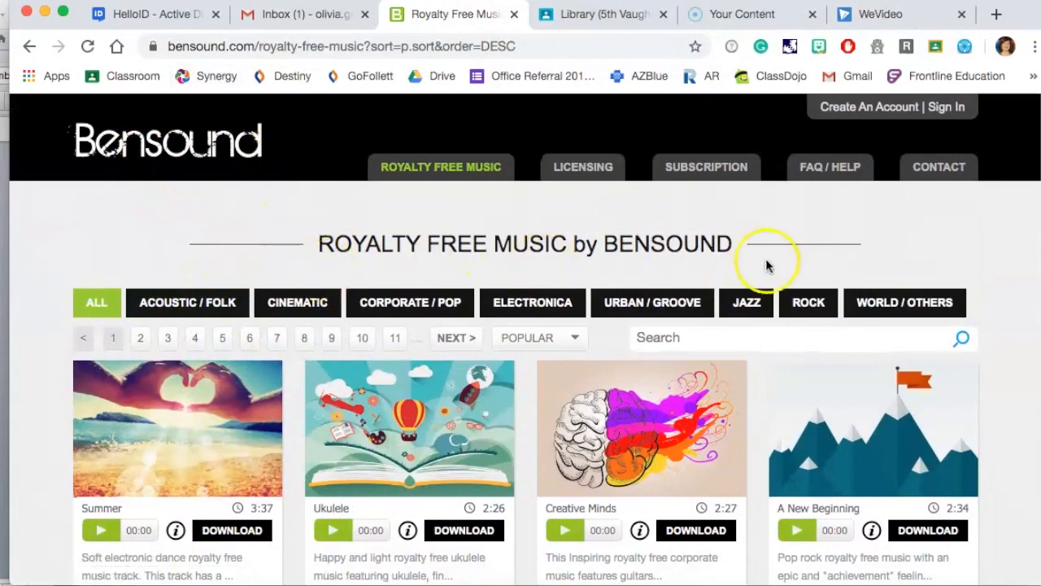
pyautogui.click(89, 48)
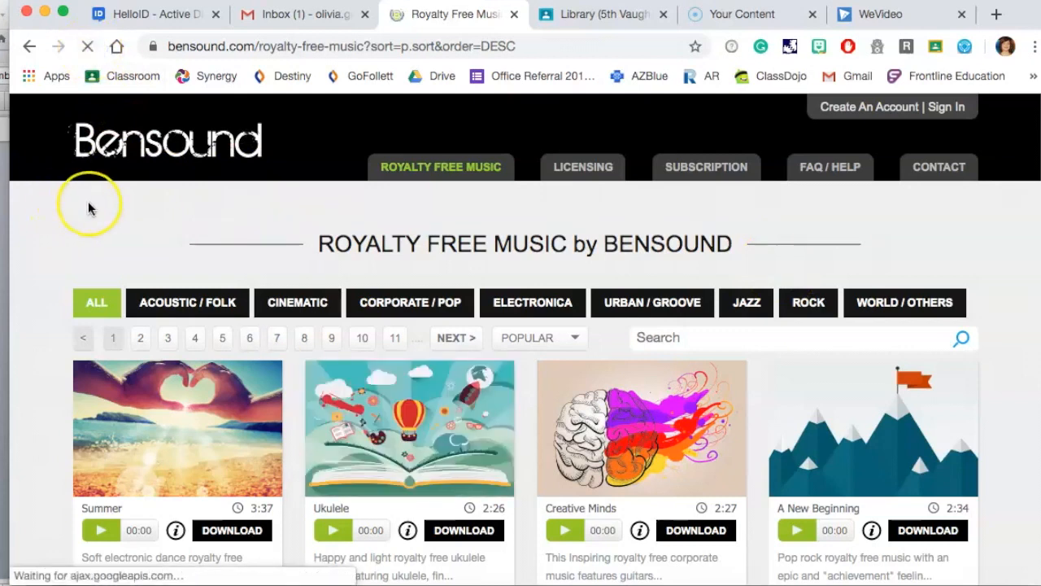
pyautogui.scroll(-3, 88, 209)
pyautogui.click(567, 350)
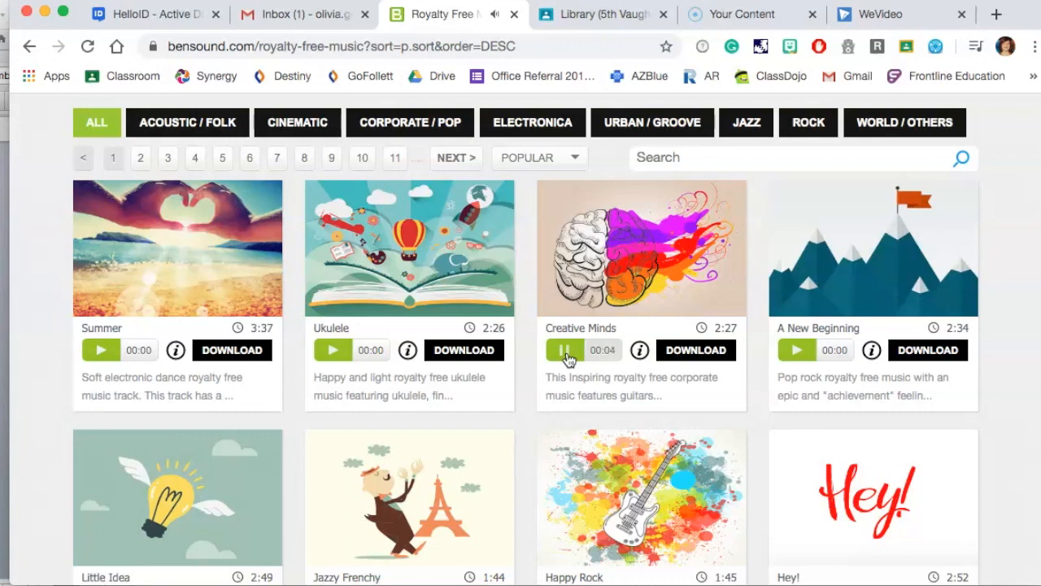
pyautogui.click(714, 351)
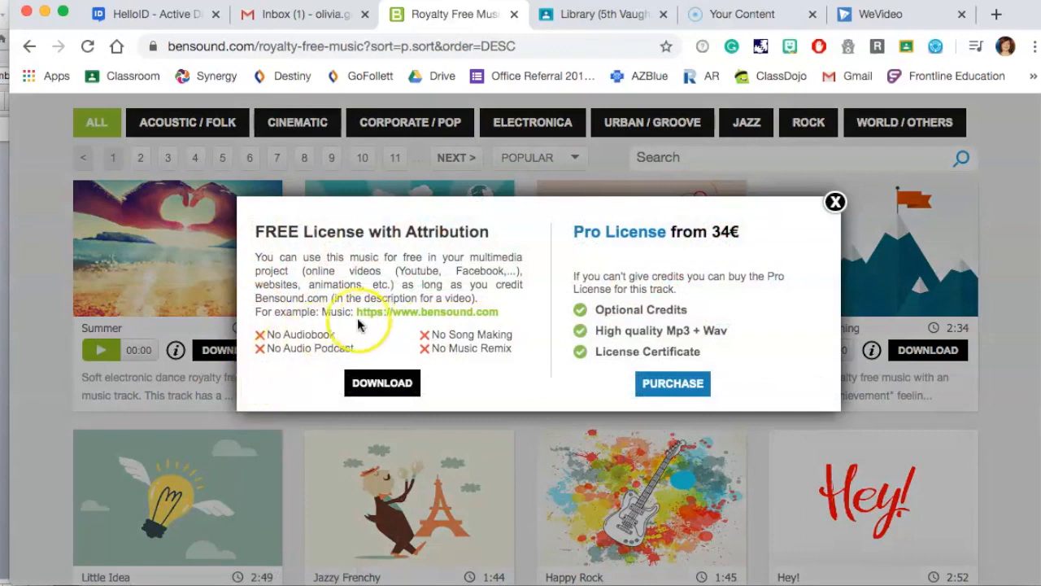
pyautogui.moveTo(322, 311); pyautogui.dragTo(481, 310)
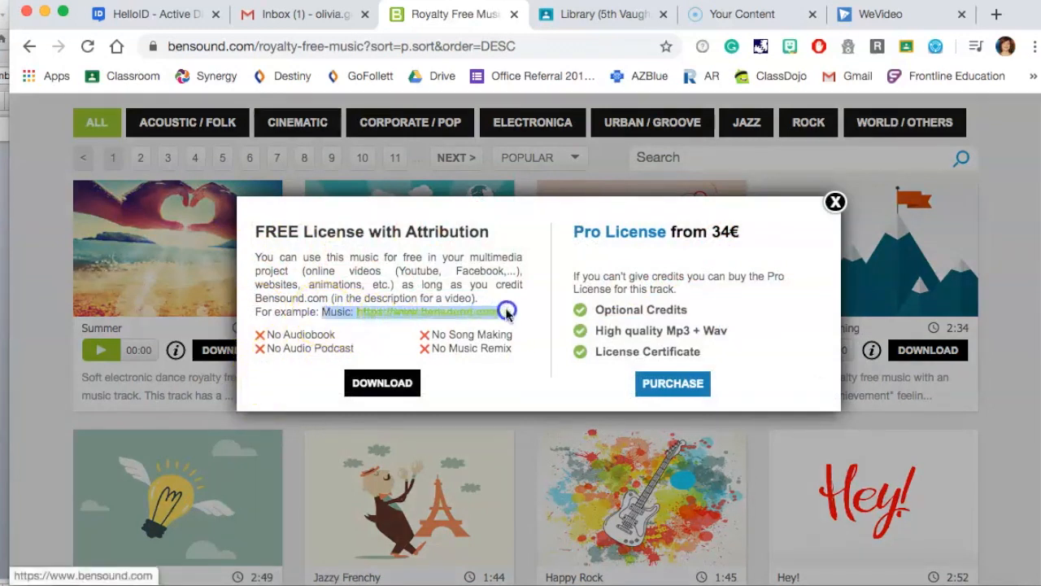
pyautogui.click(378, 383)
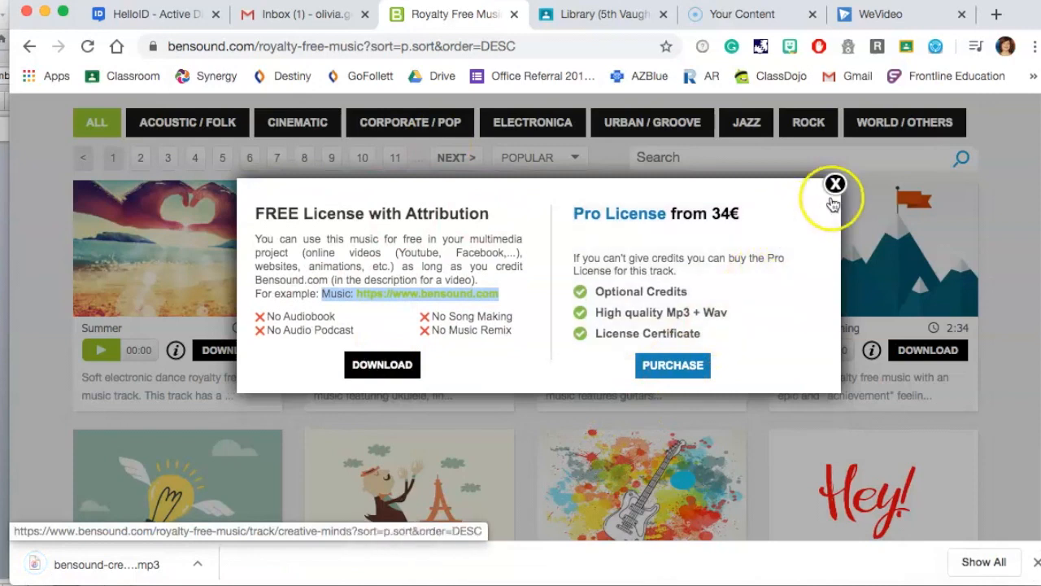
# Return to WeVideo and import the downloaded bensound-creativeminds mp3 into the media library.
pyautogui.click(881, 14)
pyautogui.click(70, 198)
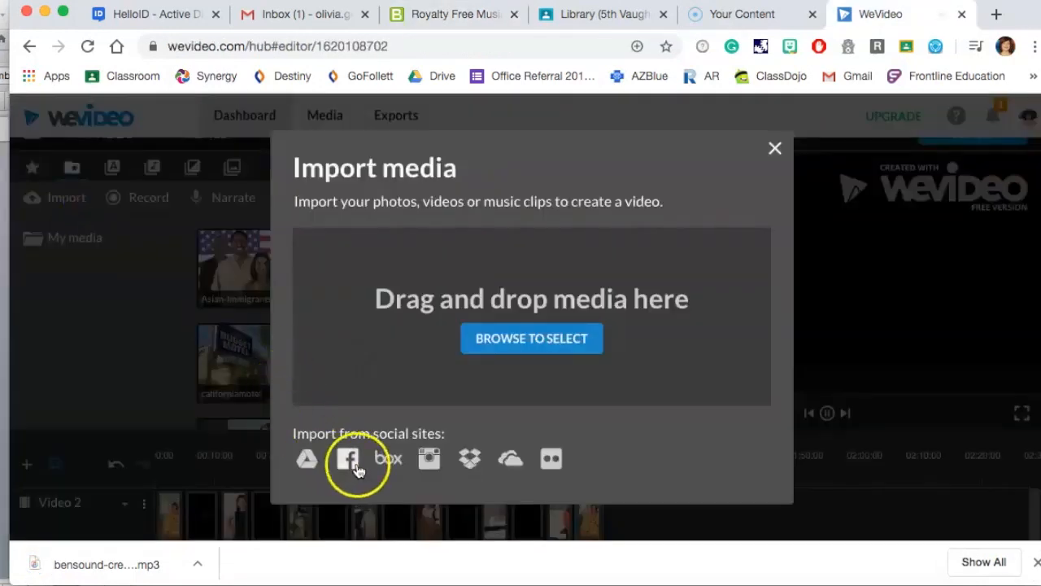
pyautogui.click(97, 583)
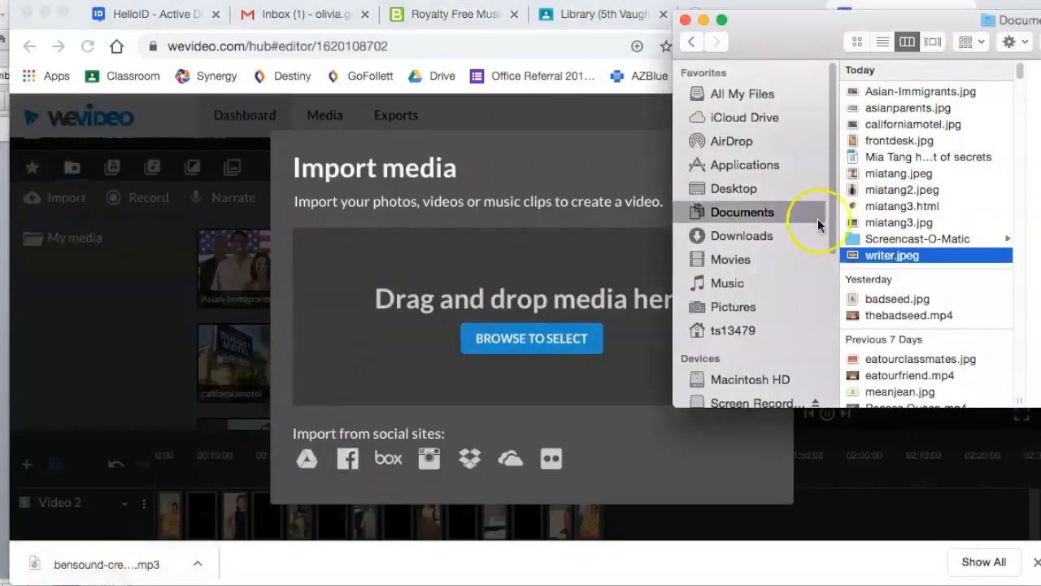
pyautogui.click(756, 235)
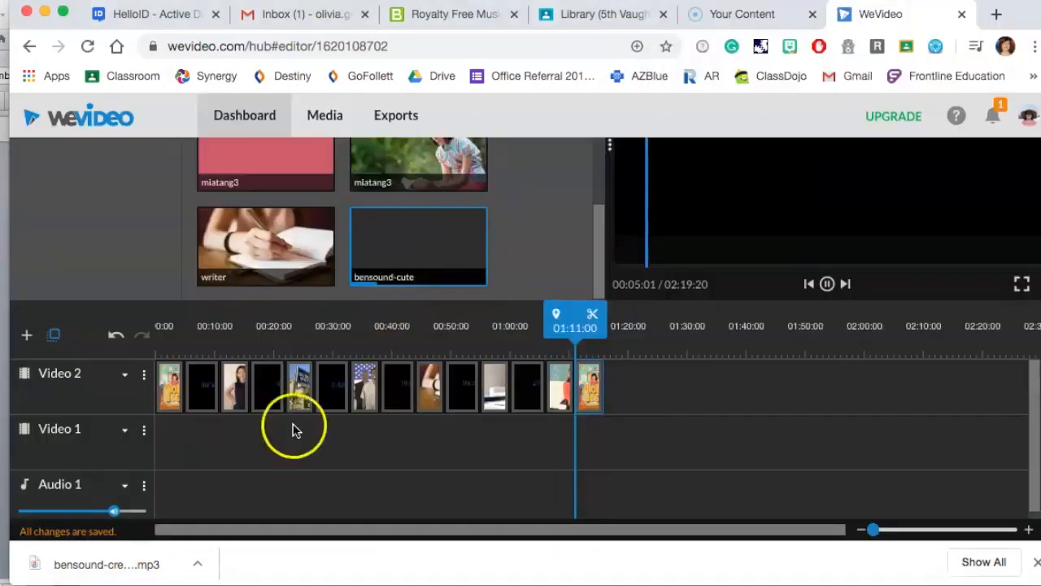
pyautogui.click(98, 583)
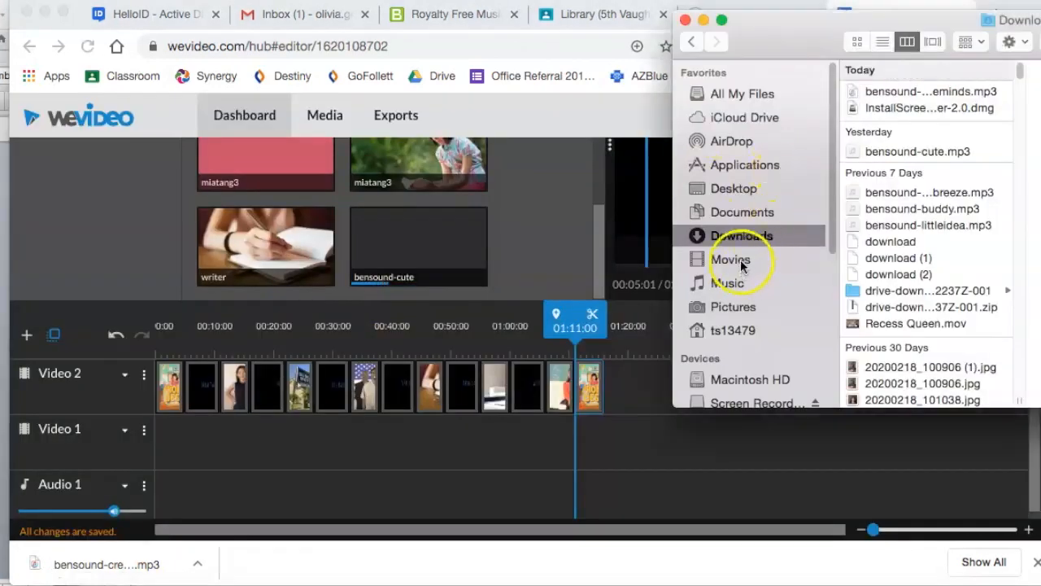
pyautogui.click(958, 93)
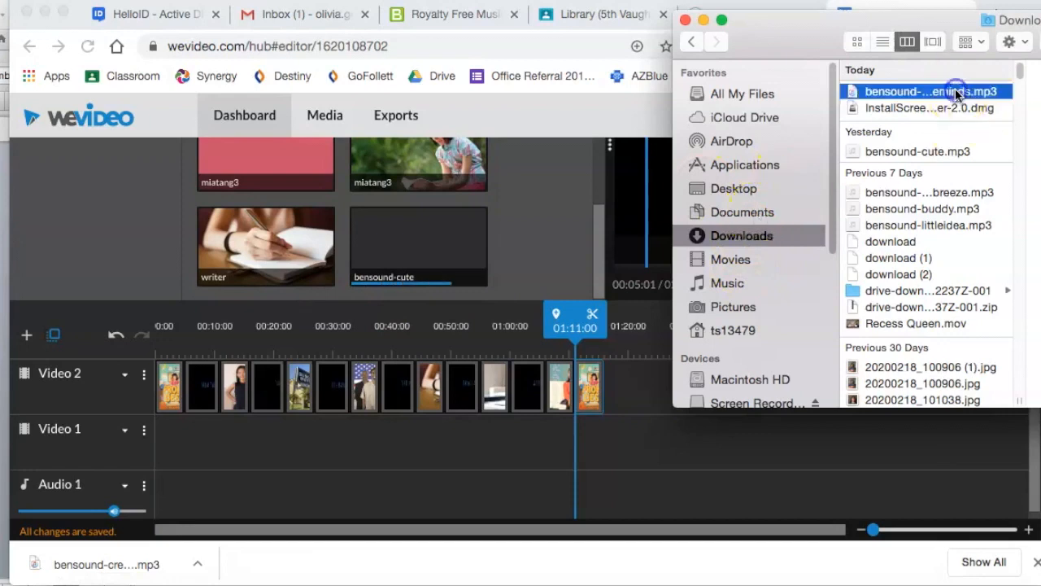
pyautogui.moveTo(948, 95); pyautogui.dragTo(557, 237)
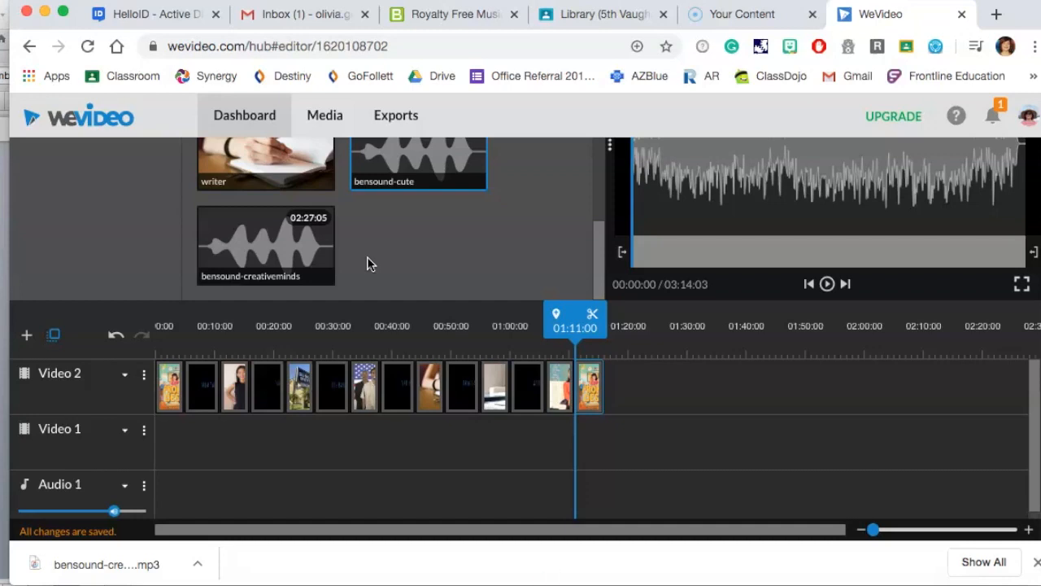
# Place the bensound-creativeminds music on the Audio 1 track and play the trailer to preview it.
pyautogui.moveTo(259, 247); pyautogui.dragTo(180, 489)
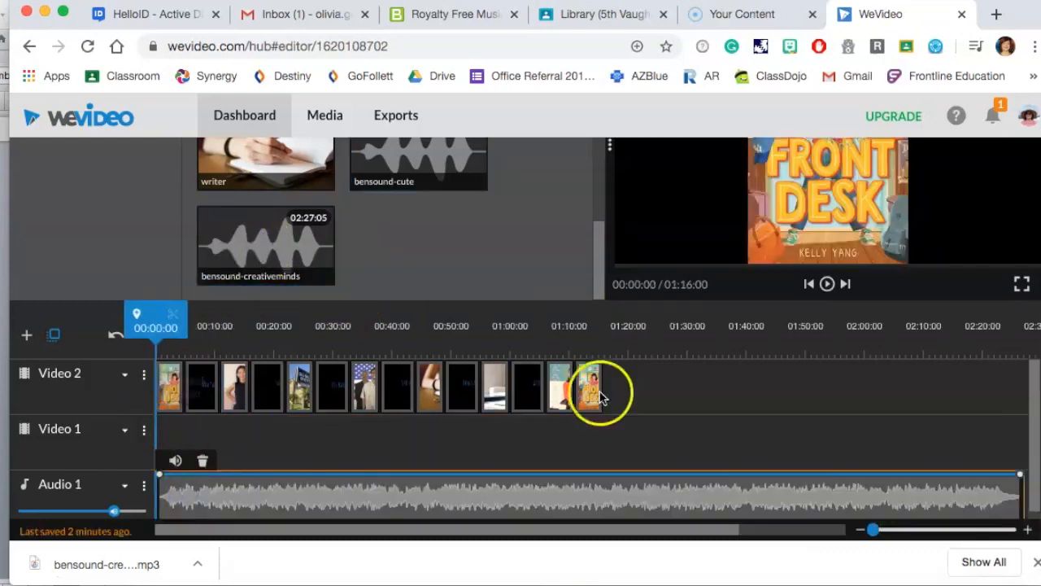
pyautogui.scroll(1, 659, 383)
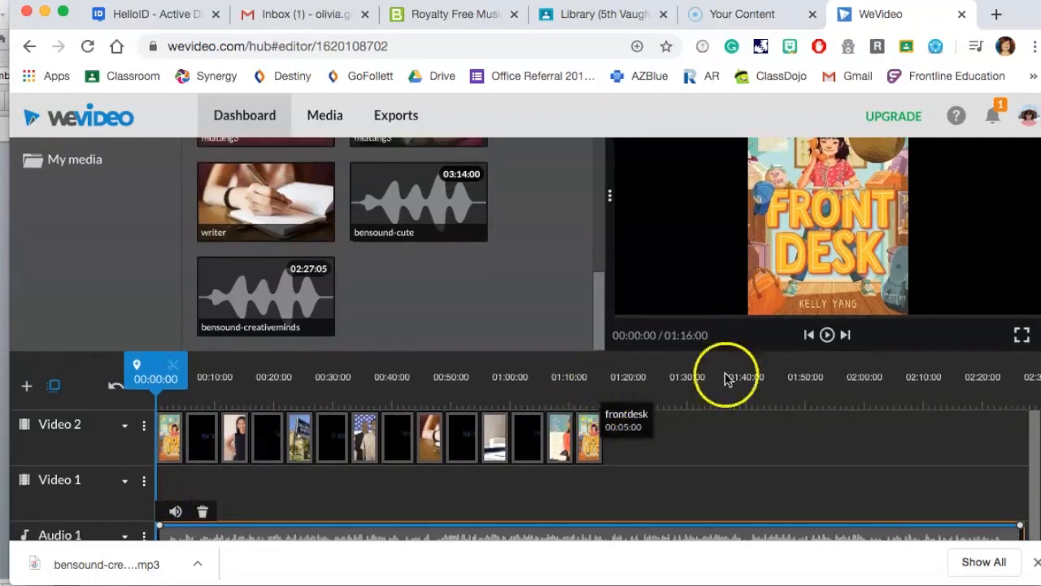
pyautogui.click(828, 335)
pyautogui.scroll(1, 830, 432)
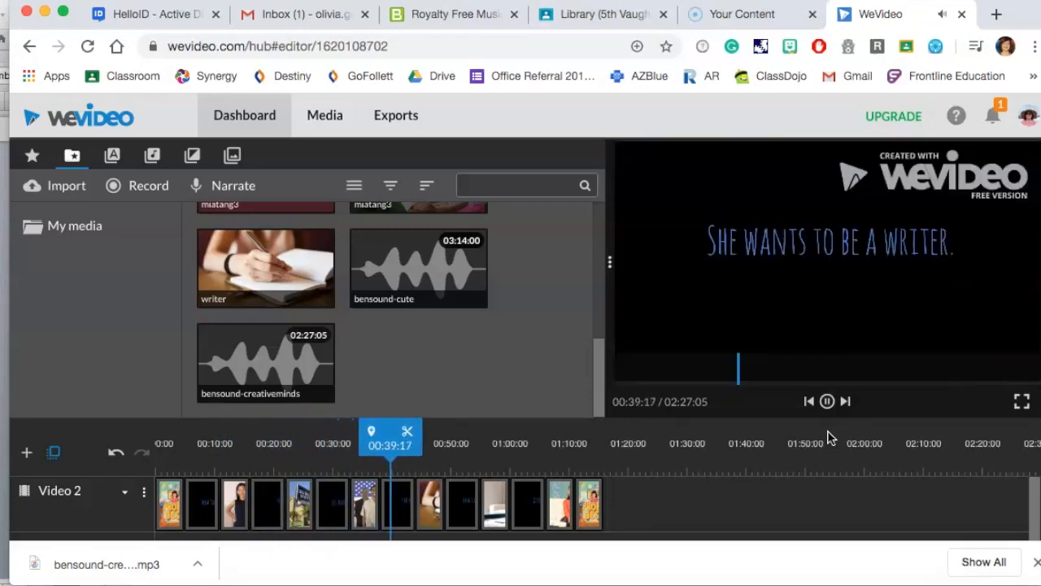
pyautogui.click(828, 402)
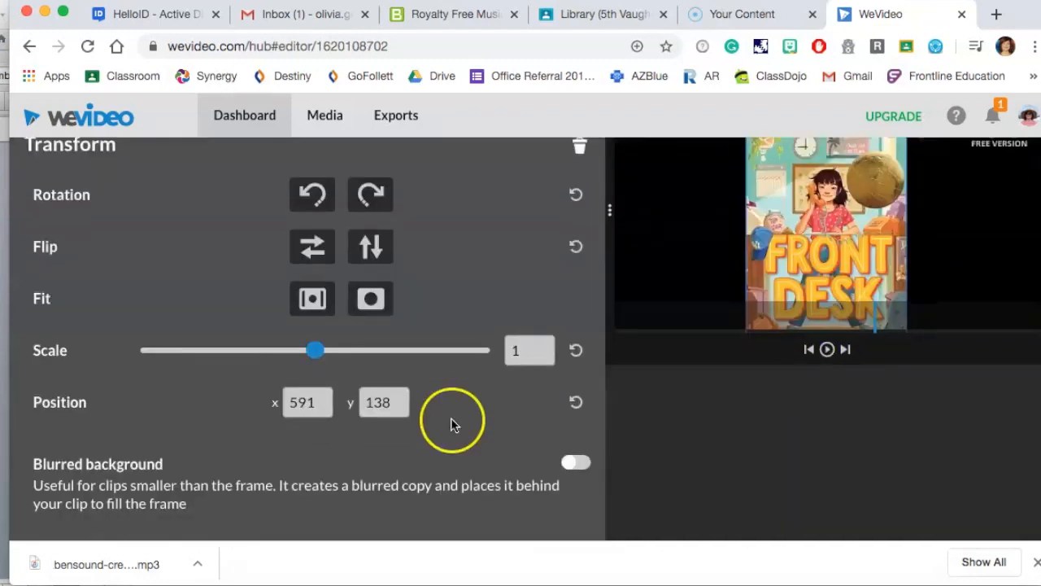
pyautogui.scroll(-2, 451, 417)
pyautogui.click(574, 399)
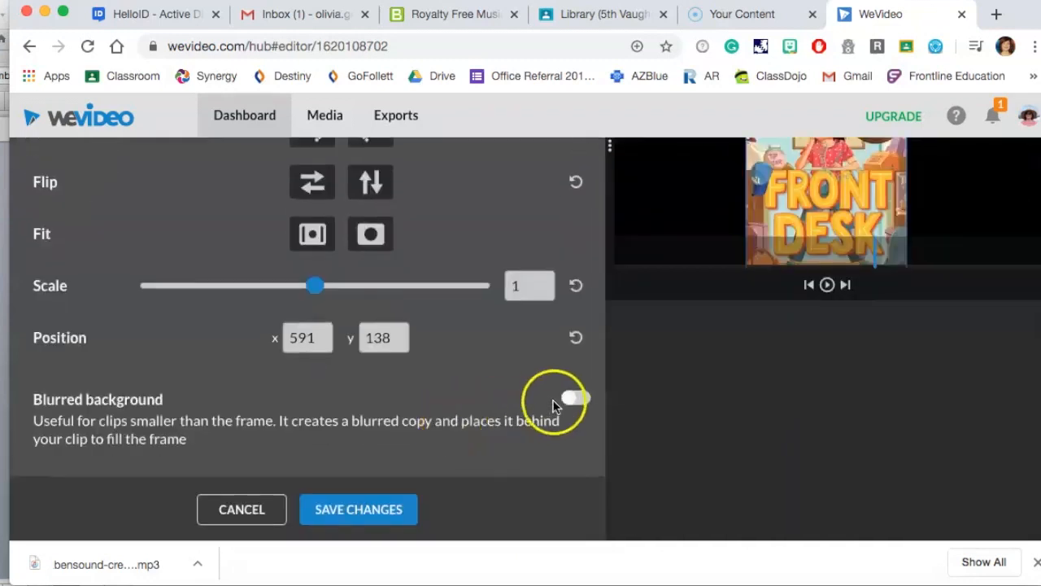
pyautogui.scroll(3, 582, 405)
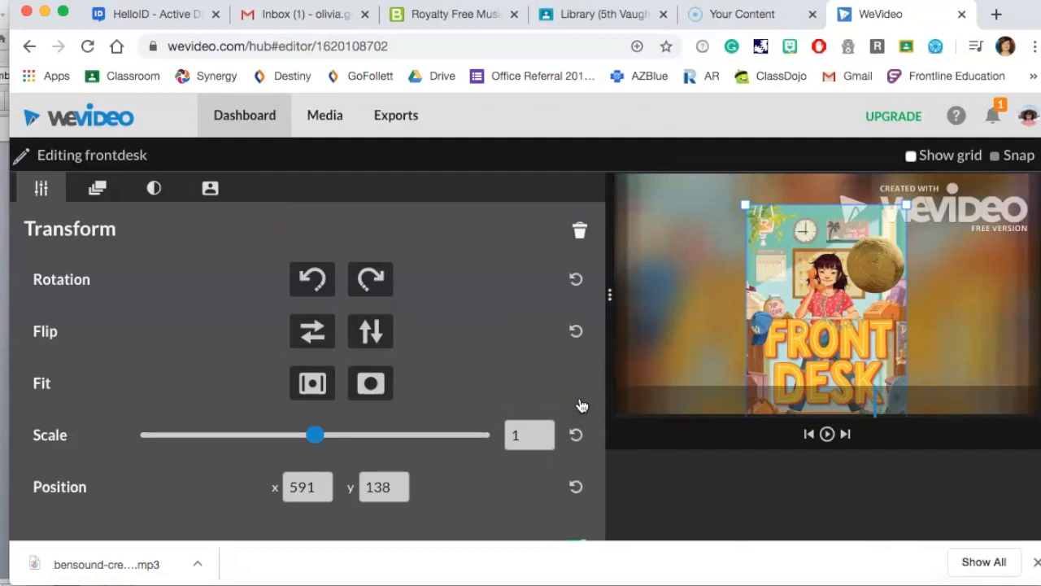
pyautogui.moveTo(830, 287); pyautogui.dragTo(829, 258)
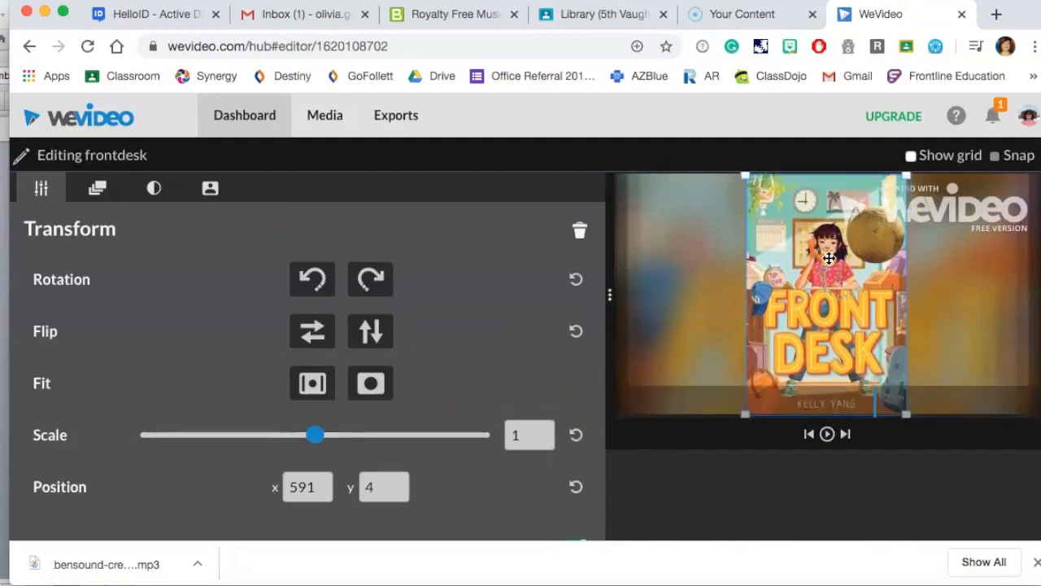
pyautogui.scroll(-3, 542, 244)
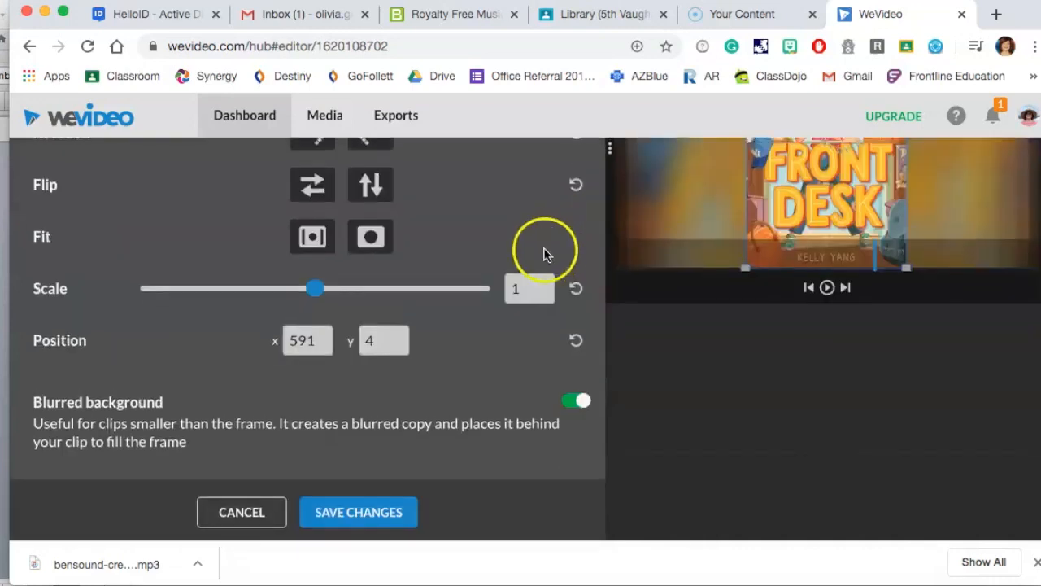
pyautogui.click(255, 529)
# Turn on the blurred background for the first Front Desk cover clip and save the changes.
pyautogui.doubleClick(158, 379)
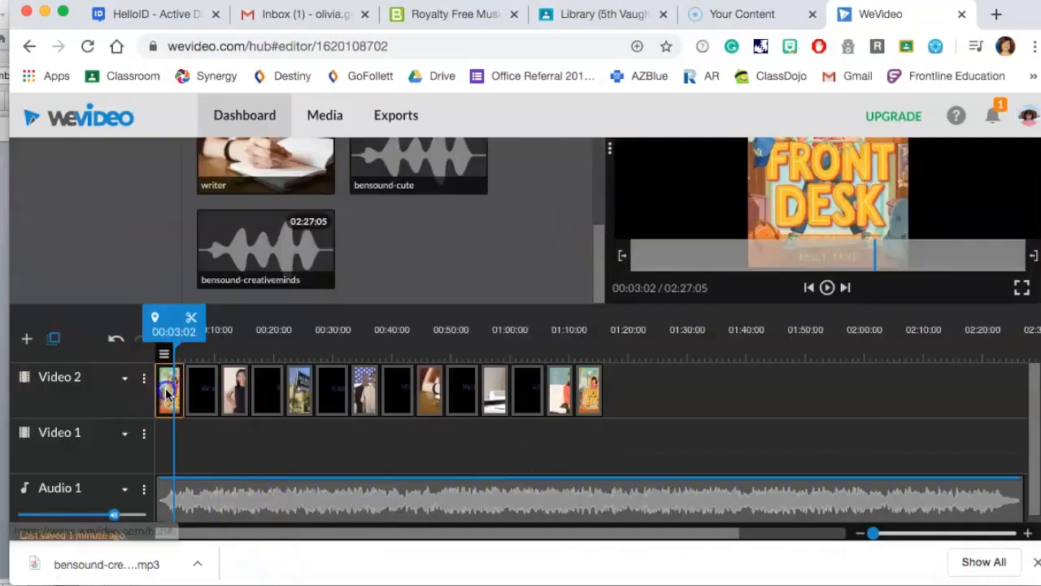
pyautogui.scroll(3, 357, 418)
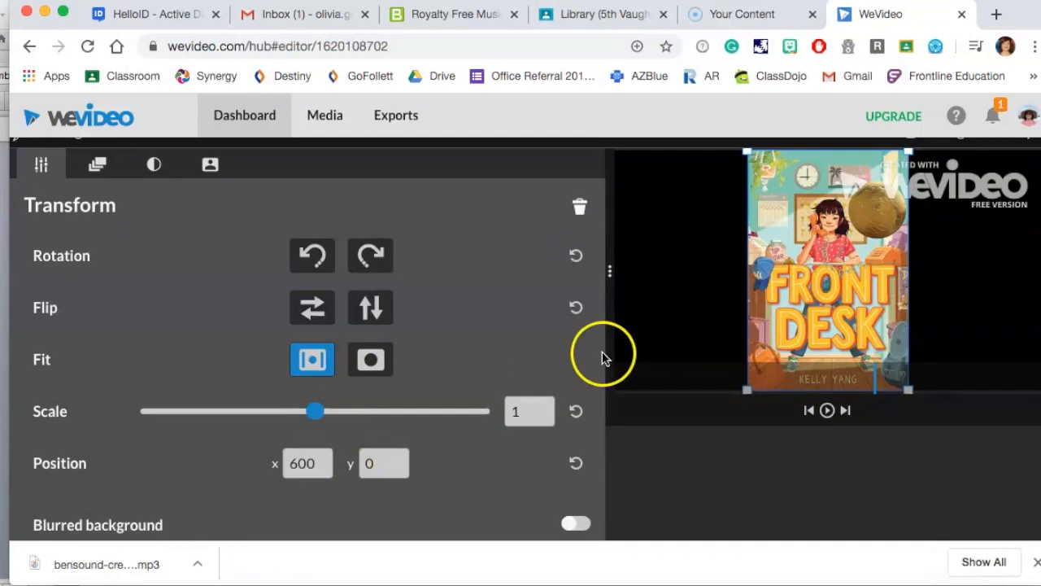
pyautogui.scroll(-1, 604, 356)
pyautogui.click(576, 485)
pyautogui.scroll(2, 762, 396)
pyautogui.scroll(-2, 761, 396)
pyautogui.scroll(-2, 762, 396)
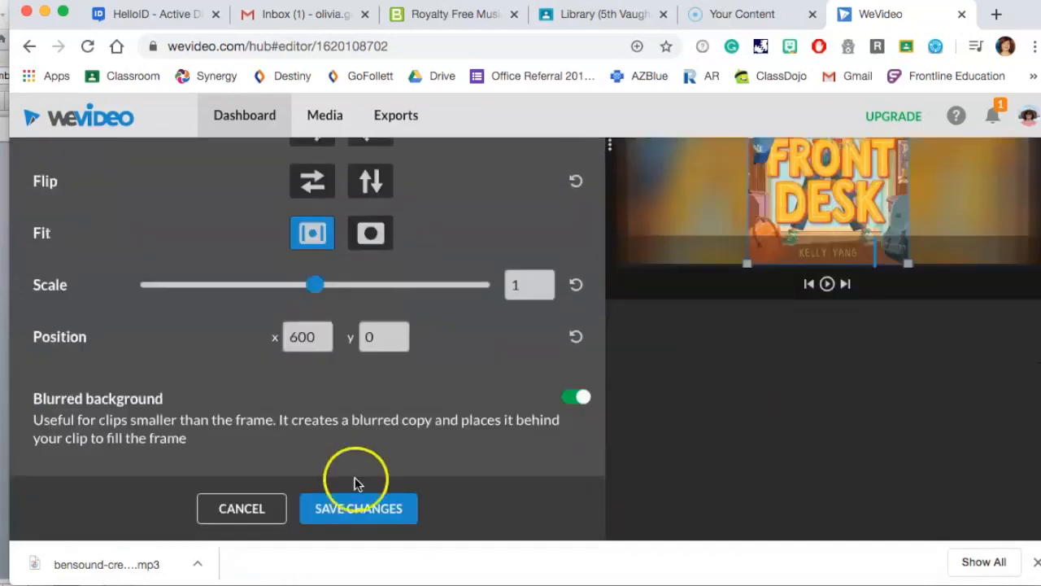
pyautogui.click(359, 505)
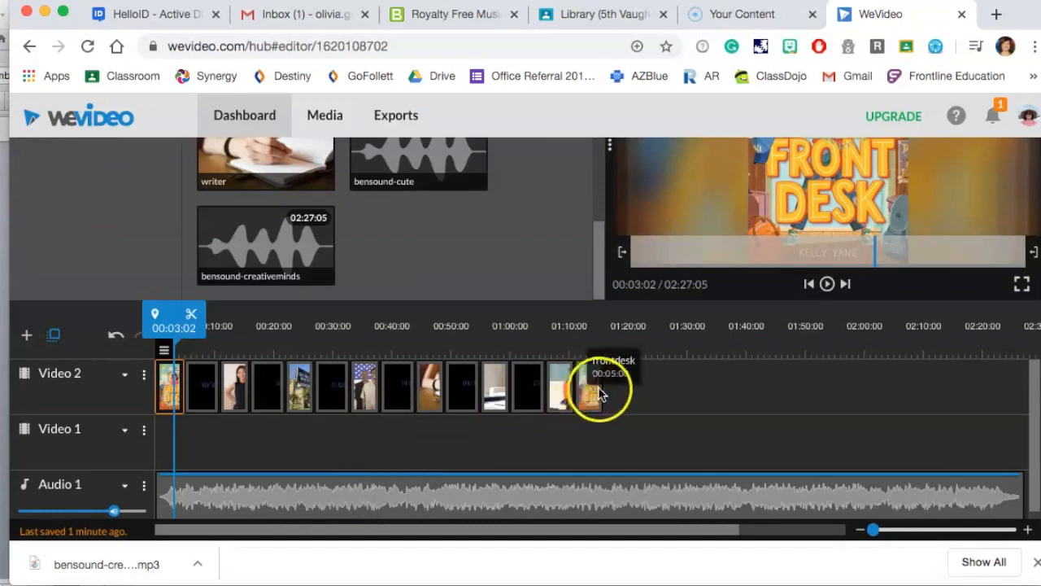
# Turn on the blurred background for the last Front Desk cover clip and save the changes.
pyautogui.click(597, 394)
pyautogui.doubleClick(591, 396)
pyautogui.click(305, 336)
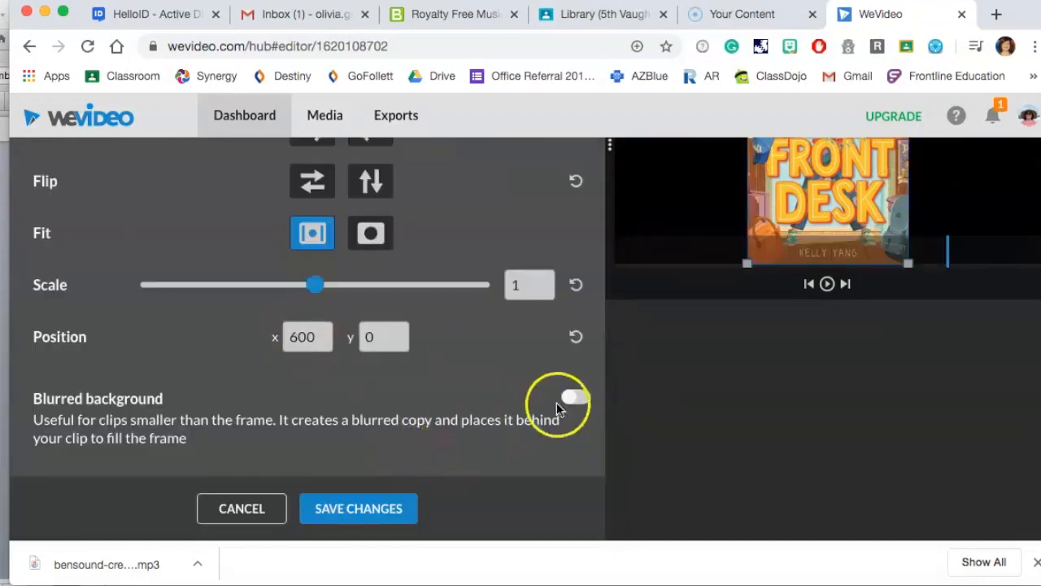
pyautogui.click(557, 402)
pyautogui.click(361, 507)
# Turn on the blurred background for the miatang clip and save the changes.
pyautogui.click(567, 385)
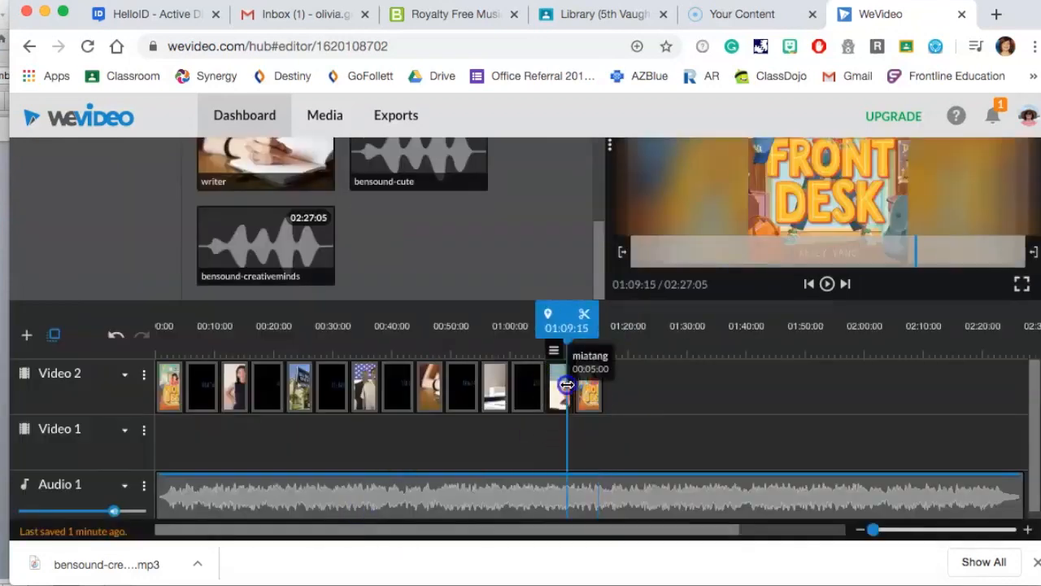
pyautogui.doubleClick(568, 384)
pyautogui.moveTo(332, 284)
pyautogui.mouseDown()
pyautogui.moveTo(295, 285)
pyautogui.moveTo(314, 284)
pyautogui.mouseUp()
pyautogui.moveTo(860, 383); pyautogui.dragTo(858, 209)
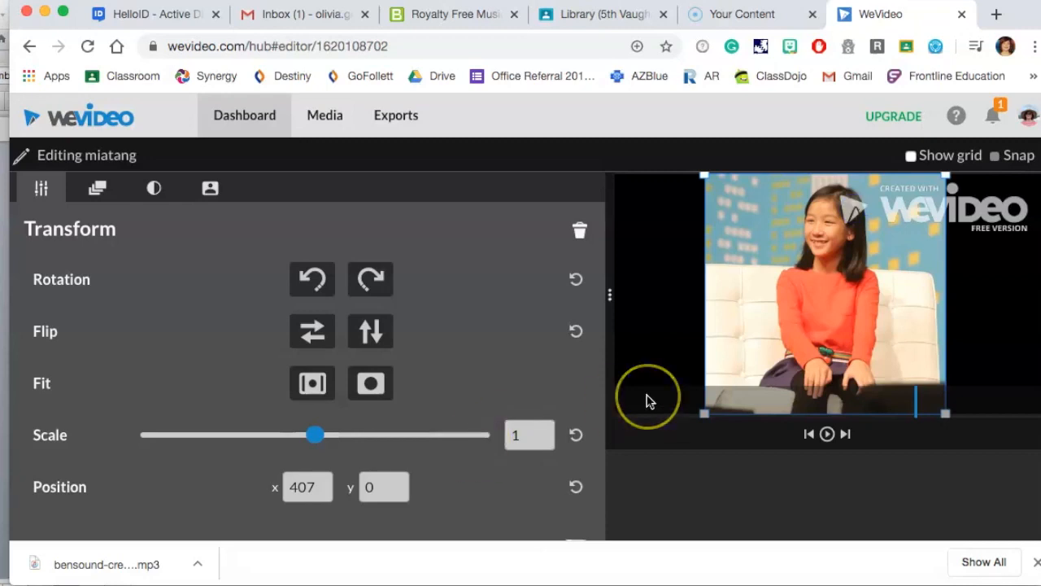
pyautogui.scroll(-2, 372, 390)
pyautogui.click(577, 396)
pyautogui.scroll(-3, 583, 404)
pyautogui.click(382, 507)
# Turn on the blurred background for the third image clip on Video 2 and save the changes.
pyautogui.click(237, 394)
pyautogui.scroll(3, 539, 388)
pyautogui.scroll(-3, 540, 388)
pyautogui.doubleClick(223, 395)
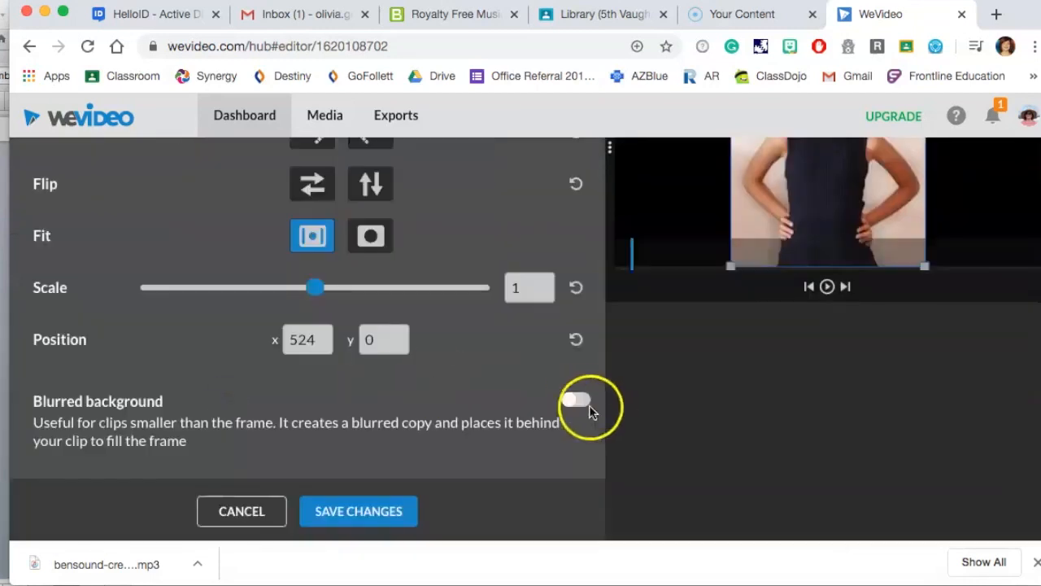
pyautogui.click(578, 399)
pyautogui.scroll(-3, 349, 474)
pyautogui.click(352, 511)
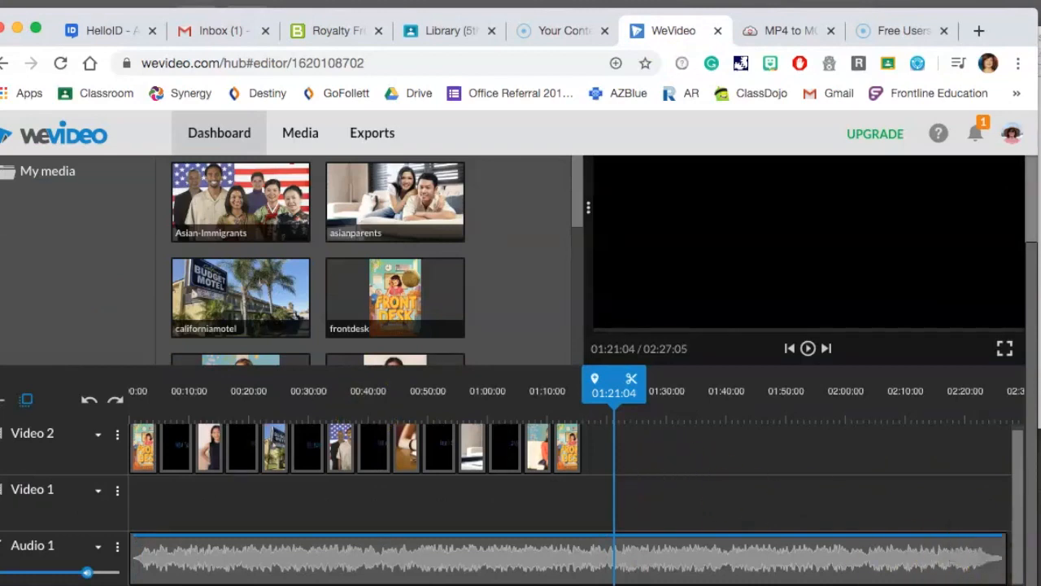
# Trim the music clip to end with the last video clip and apply a 1 s fade in and 5 s fade out.
pyautogui.hscroll(5, 1006, 561)
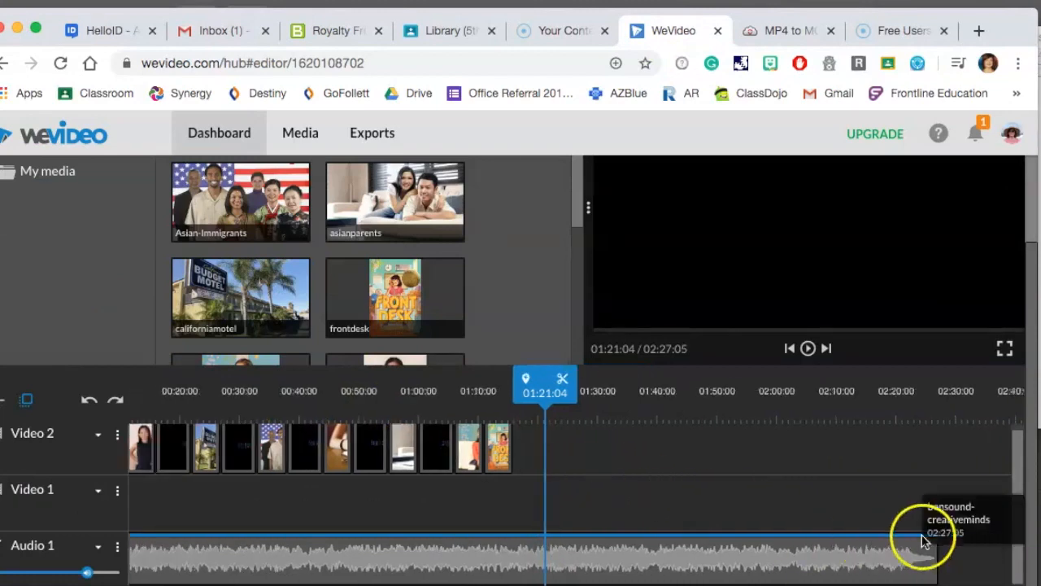
pyautogui.moveTo(907, 564); pyautogui.dragTo(514, 567)
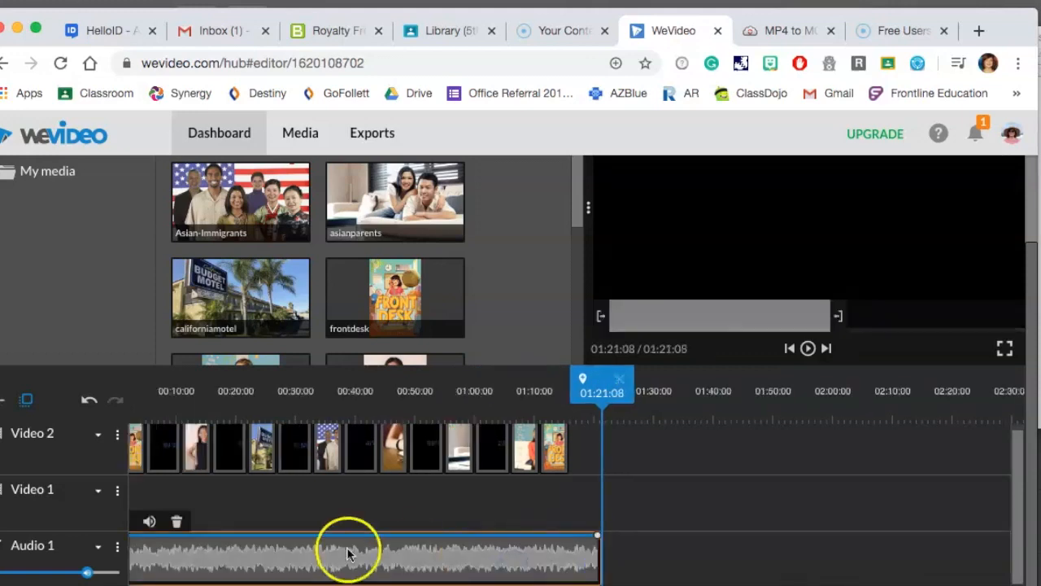
pyautogui.click(228, 566)
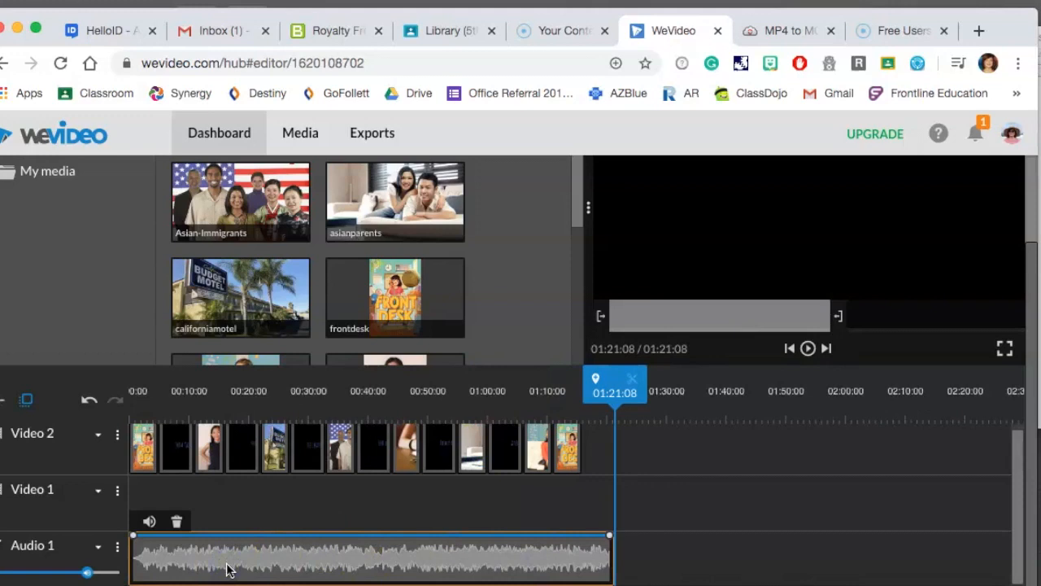
pyautogui.click(149, 520)
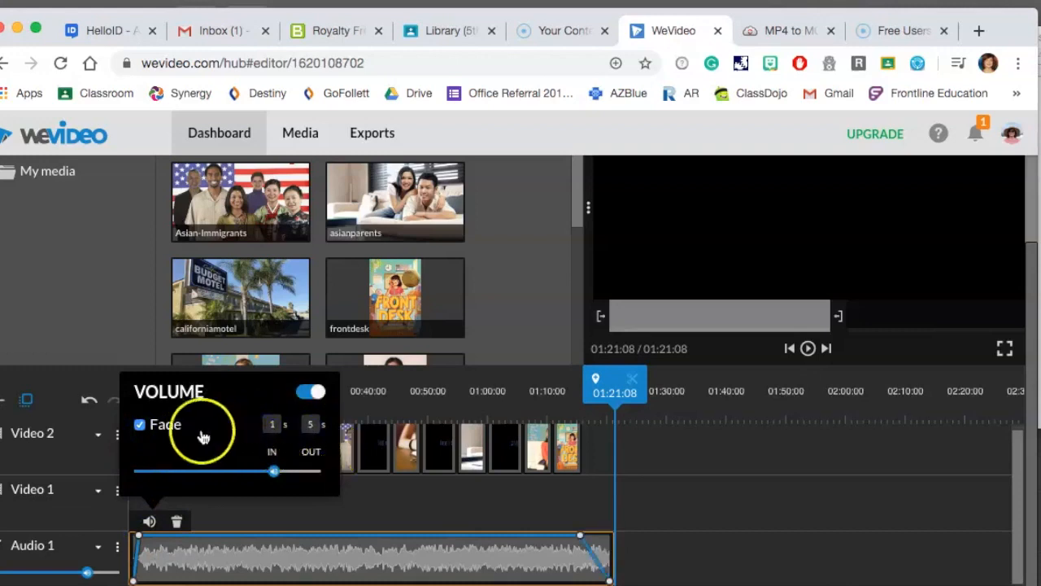
pyautogui.click(417, 504)
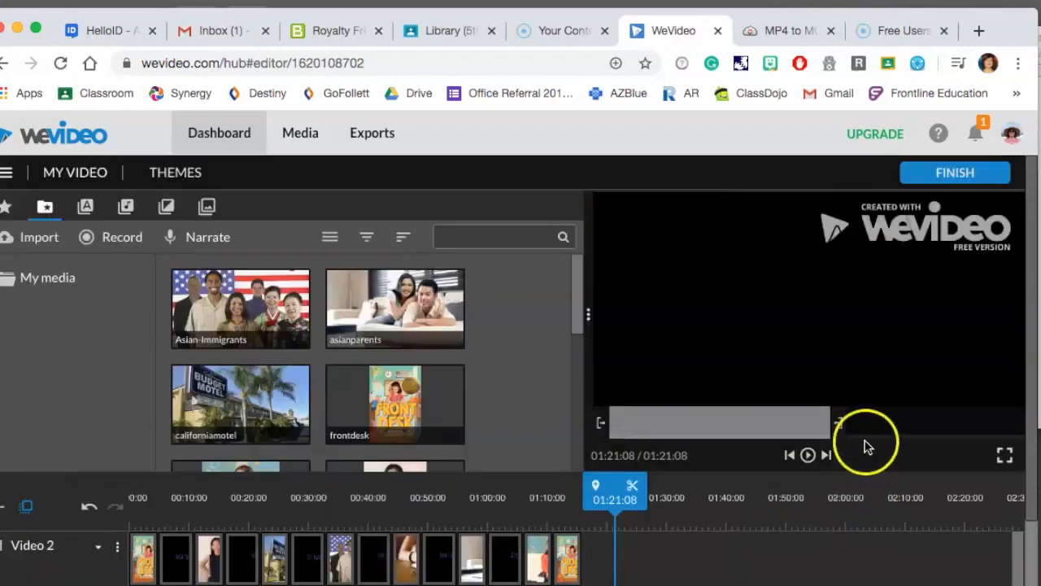
# Add a Basic text title from the Static text styles to the end of the Video 2 track.
pyautogui.scroll(2, 113, 353)
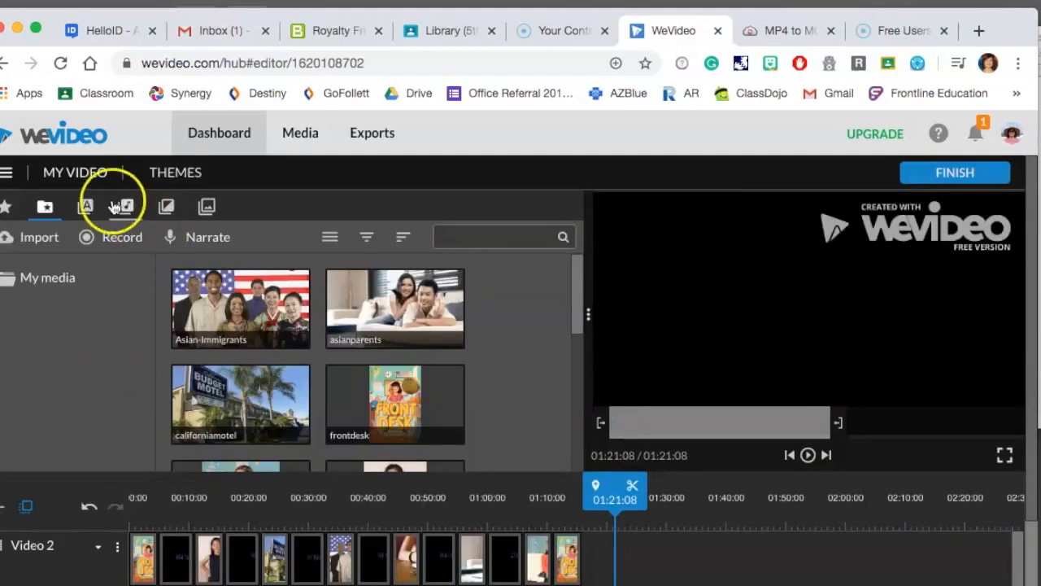
pyautogui.click(85, 205)
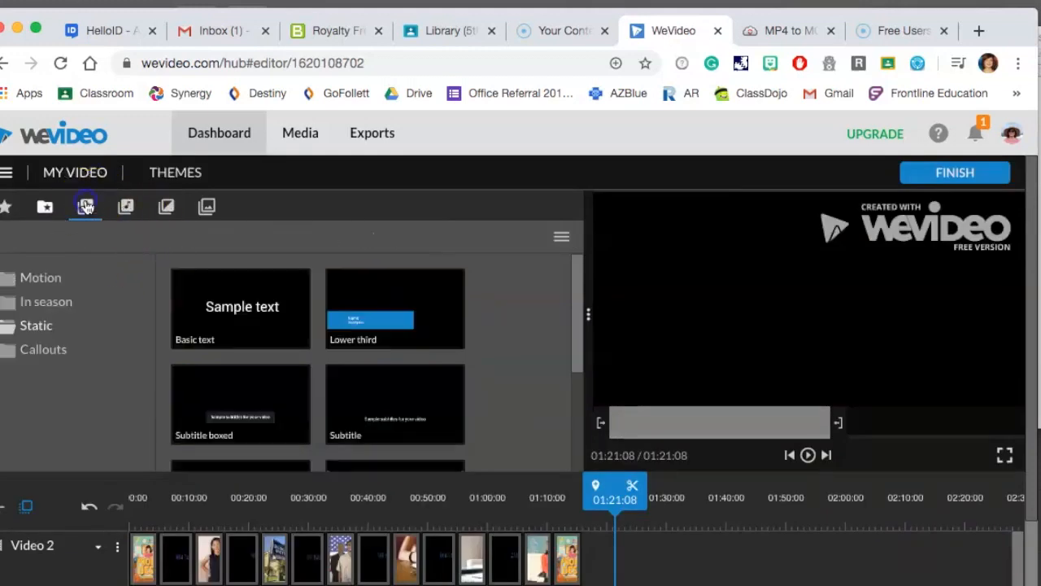
pyautogui.click(258, 316)
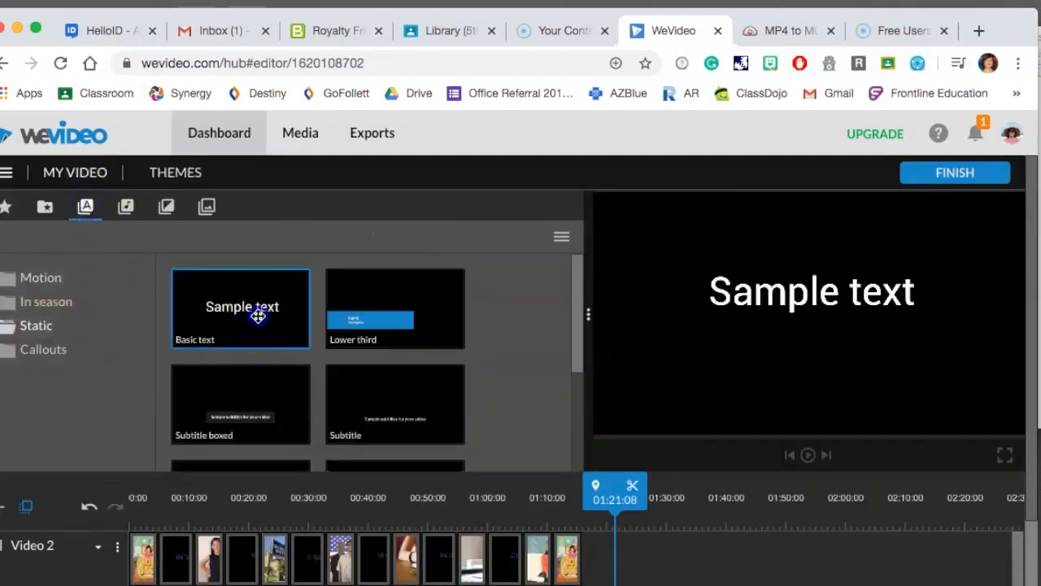
pyautogui.click(509, 567)
pyautogui.click(241, 293)
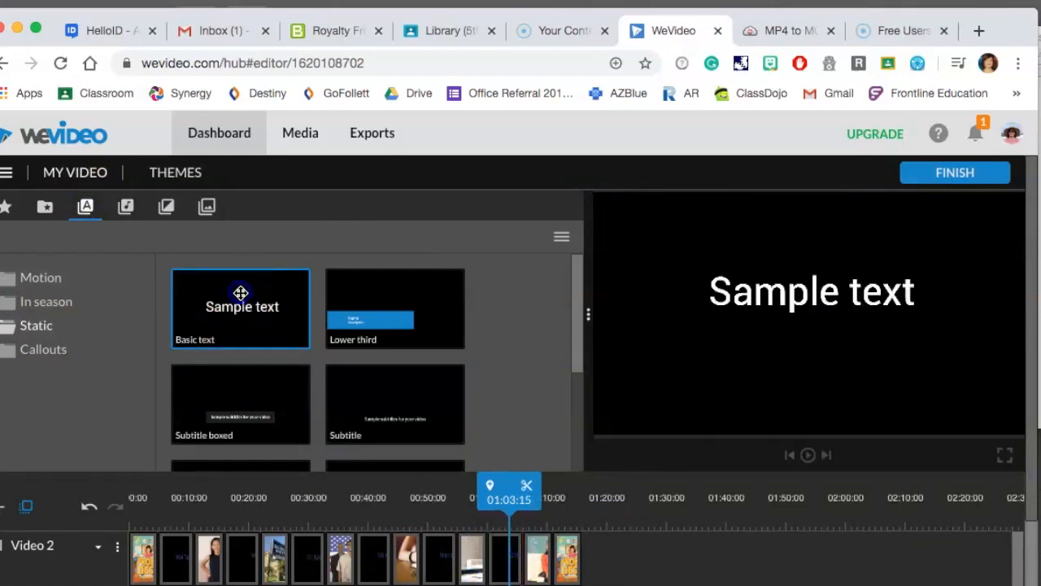
pyautogui.moveTo(222, 304); pyautogui.dragTo(611, 567)
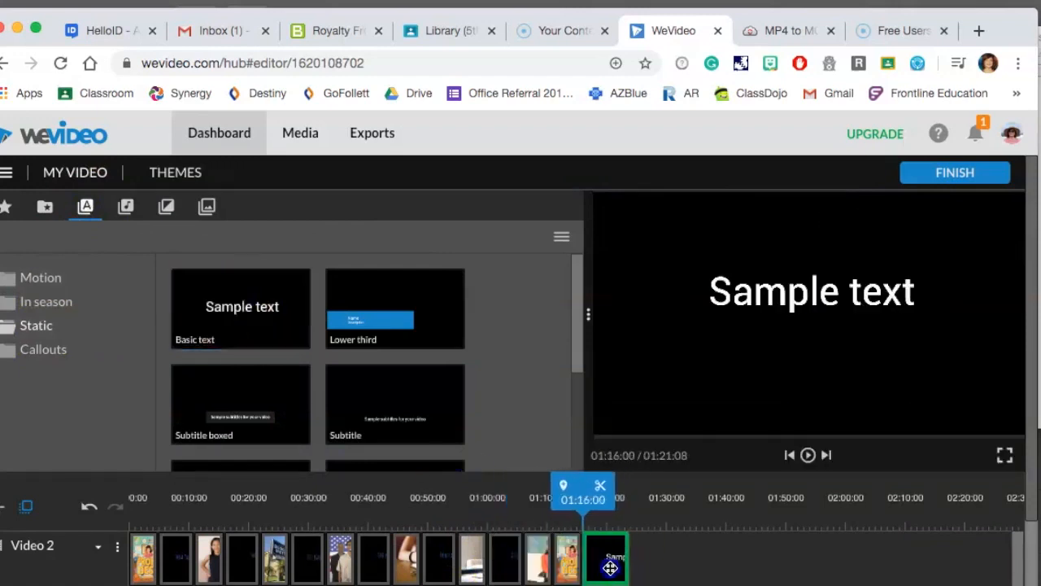
# Replace the title's sample text with "Music by bensounds.com".
pyautogui.click(739, 295)
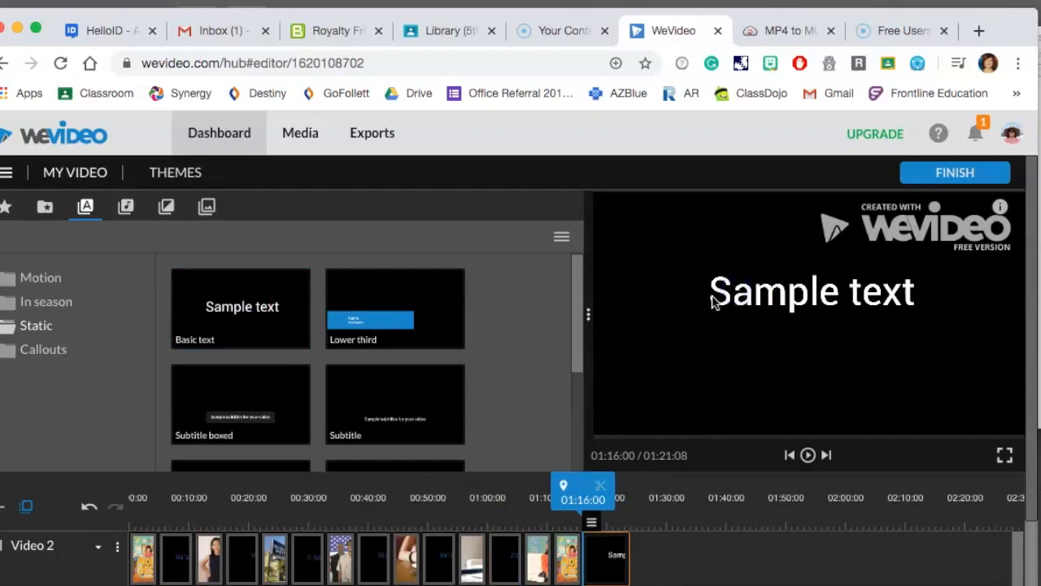
pyautogui.doubleClick(872, 298)
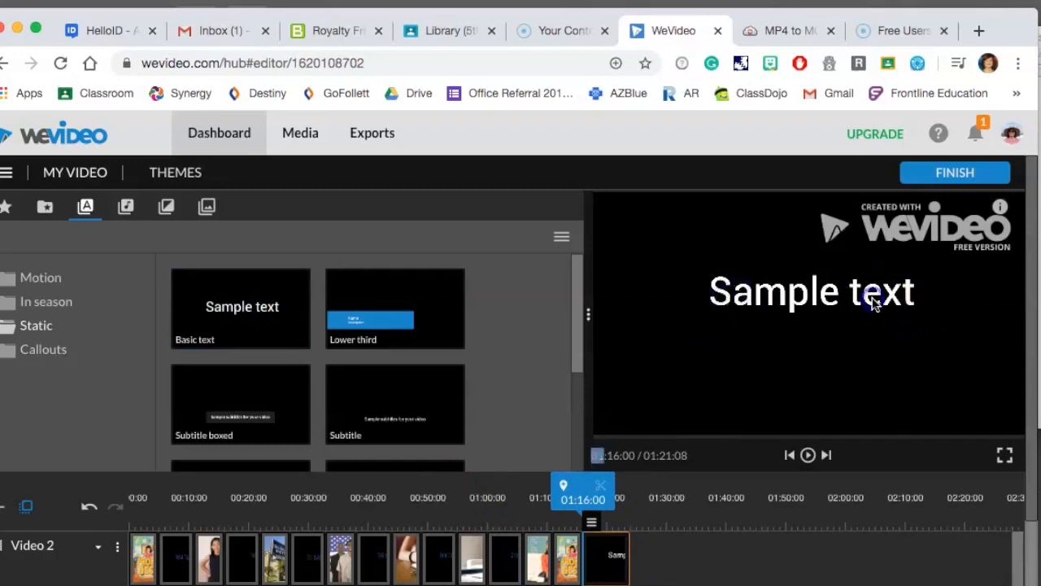
pyautogui.doubleClick(615, 558)
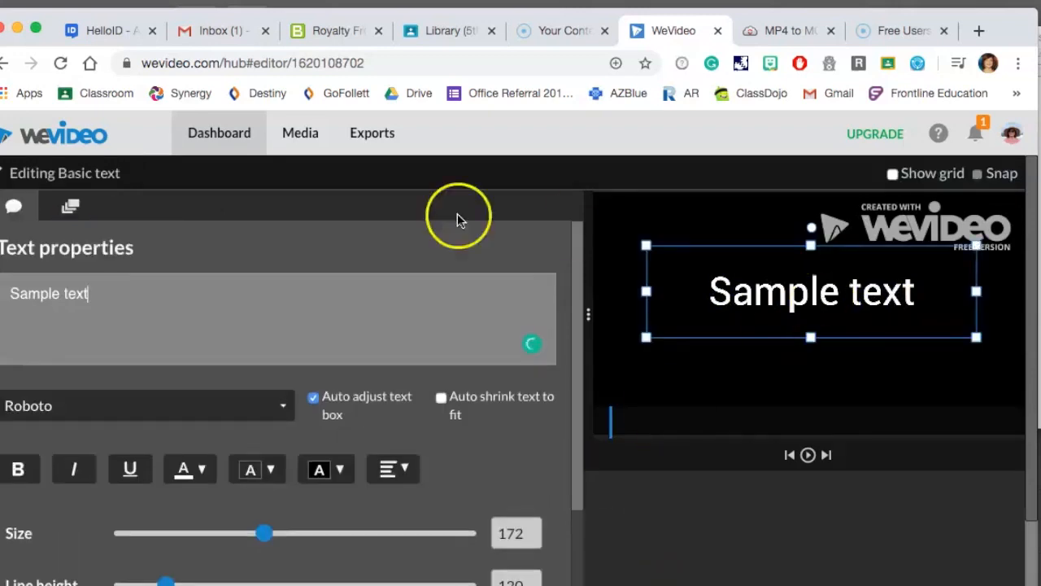
pyautogui.moveTo(105, 301); pyautogui.dragTo(12, 293)
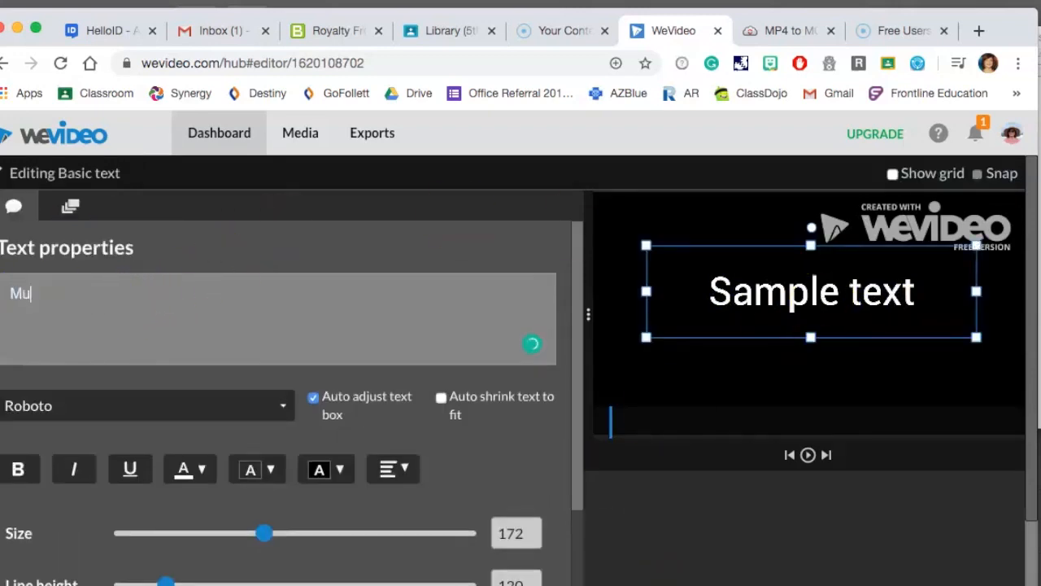
pyautogui.write('Music by ben')
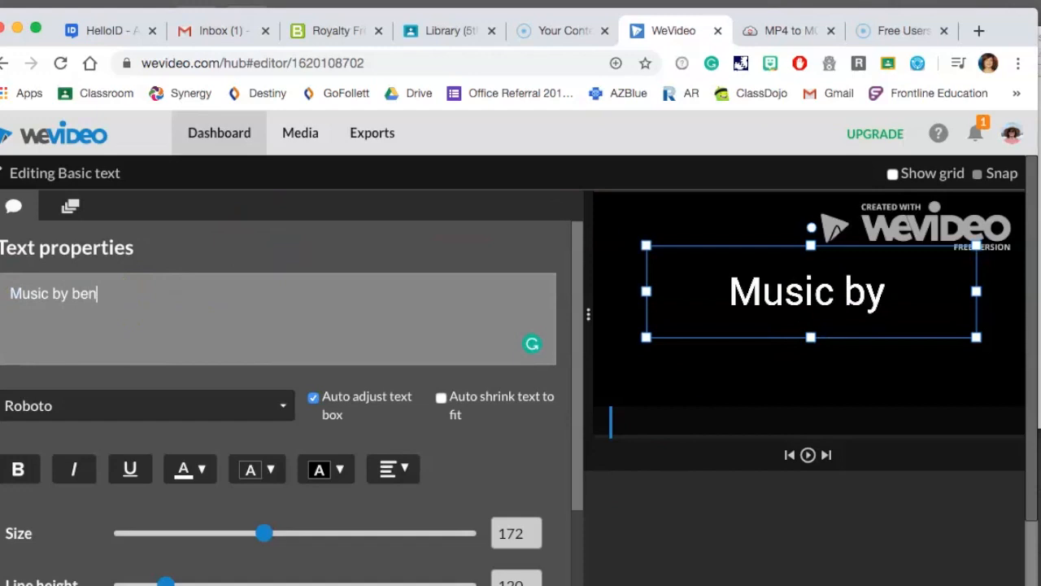
pyautogui.write('sounds.co')
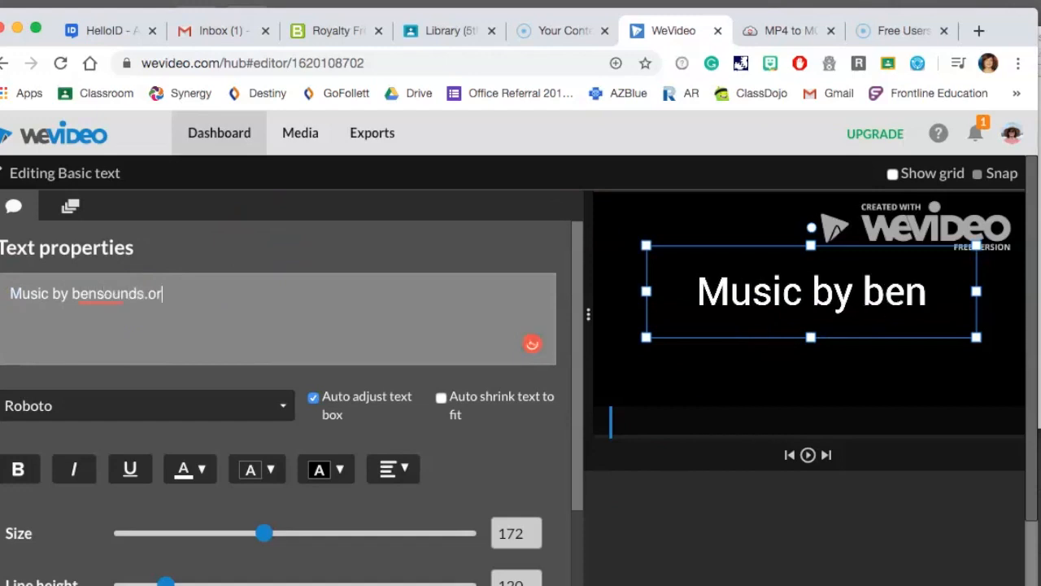
pyautogui.write('m')
pyautogui.click(696, 383)
pyautogui.click(705, 304)
pyautogui.click(20, 297)
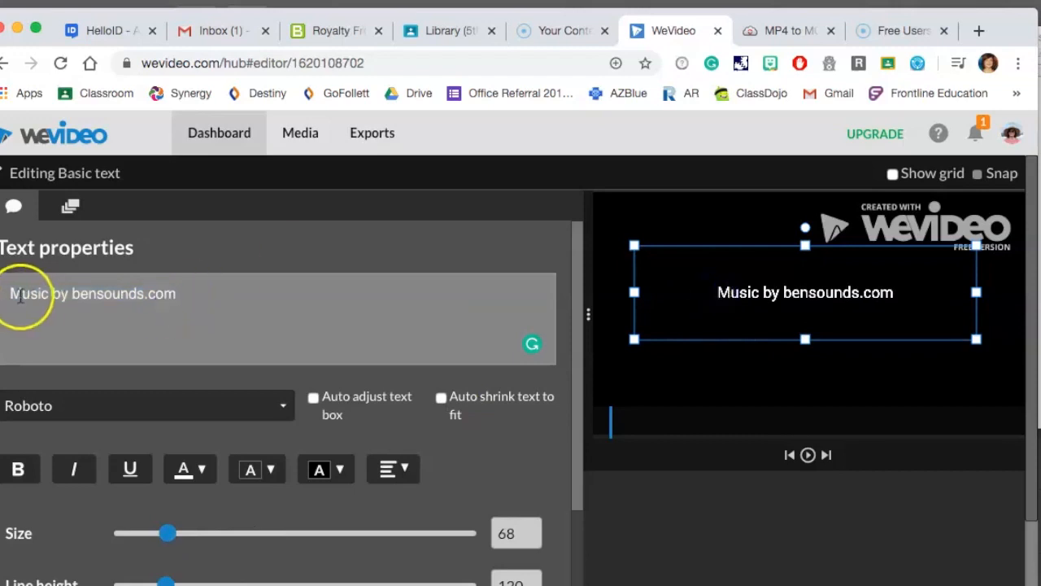
# Add a first line reading "Front Desk by Kelly Yang" above the music credit.
pyautogui.press('Return')
pyautogui.press('Up')
pyautogui.write('Front Desk by Kelly Y')
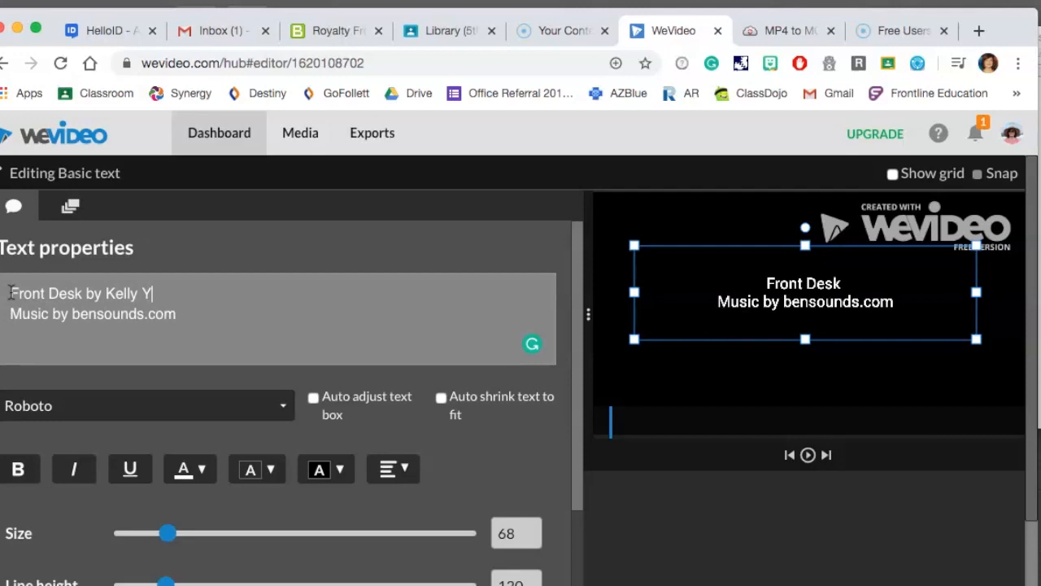
pyautogui.write('ang')
# Italicize "Front Desk" and "bensounds.com" in the title text.
pyautogui.moveTo(82, 293); pyautogui.dragTo(10, 292)
pyautogui.click(74, 469)
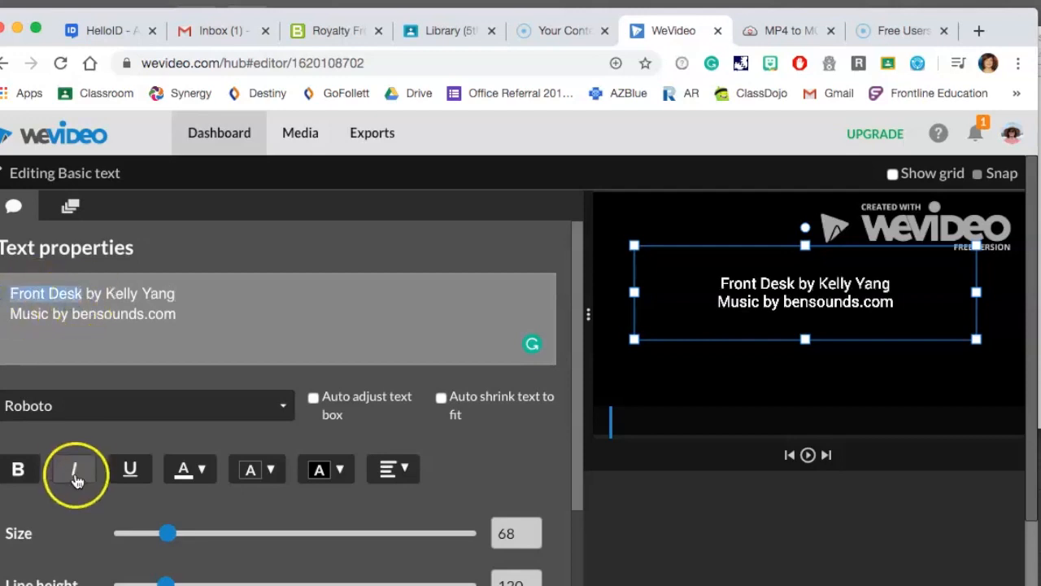
pyautogui.click(203, 317)
pyautogui.moveTo(203, 318); pyautogui.dragTo(72, 314)
pyautogui.click(74, 469)
# Change "by" to "from" in the music credit line and save the title.
pyautogui.click(54, 305)
pyautogui.doubleClick(61, 314)
pyautogui.write('from')
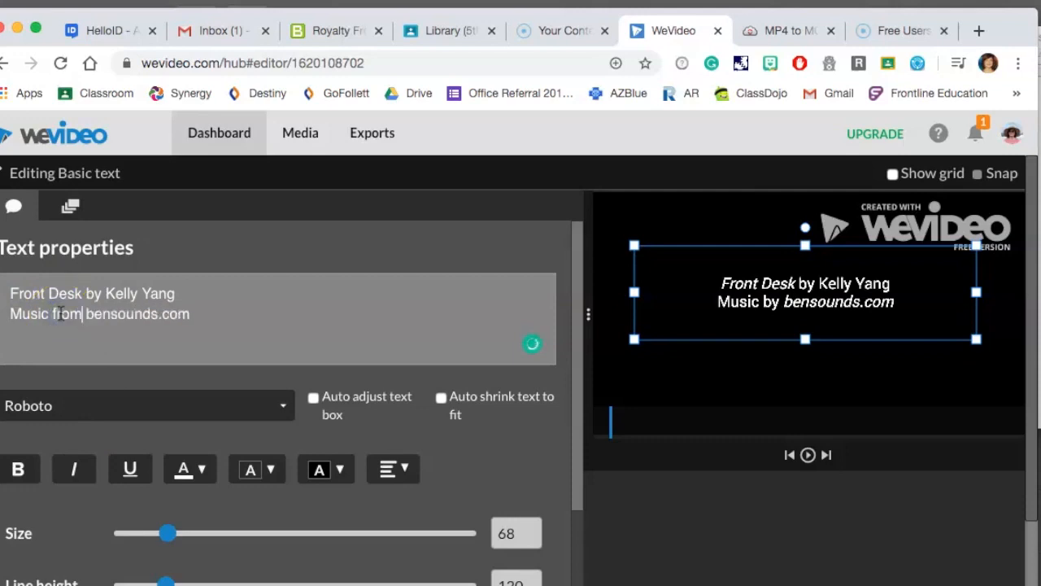
pyautogui.click(756, 507)
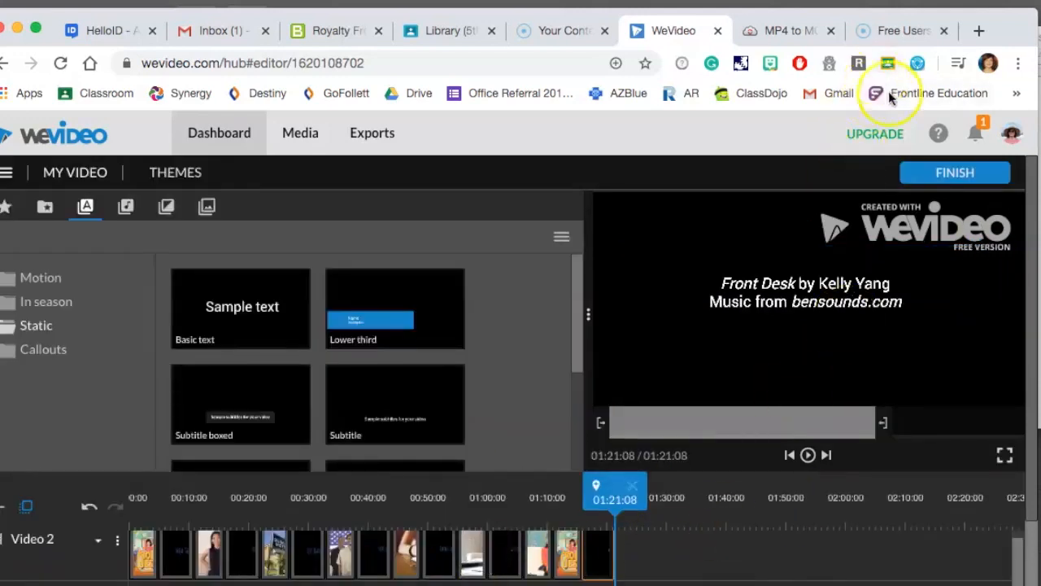
# Export the video in SD resolution under the title "Front Desk Book Trailer".
pyautogui.click(950, 174)
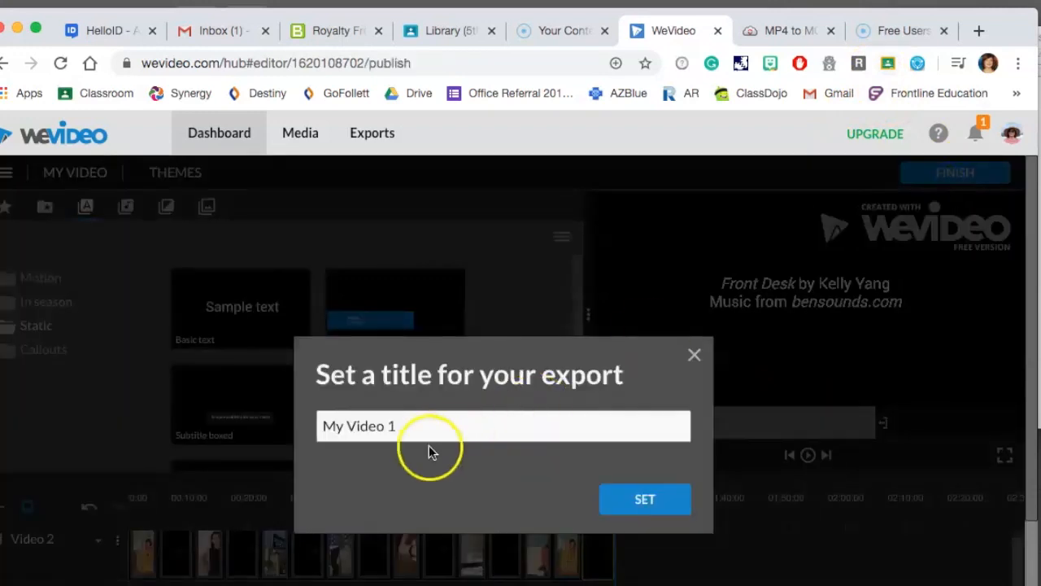
pyautogui.moveTo(423, 428); pyautogui.dragTo(290, 429)
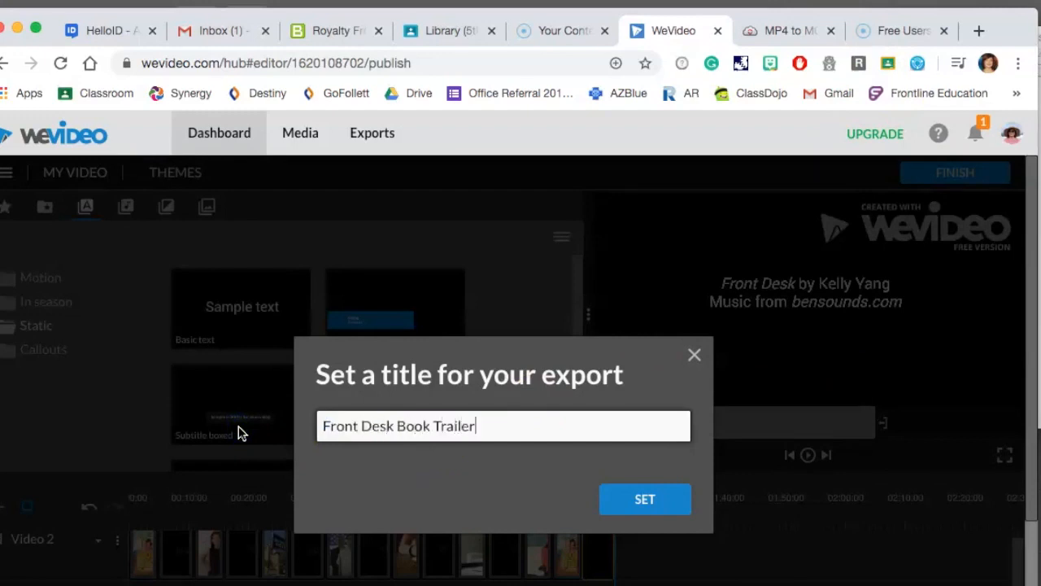
pyautogui.press('Return')
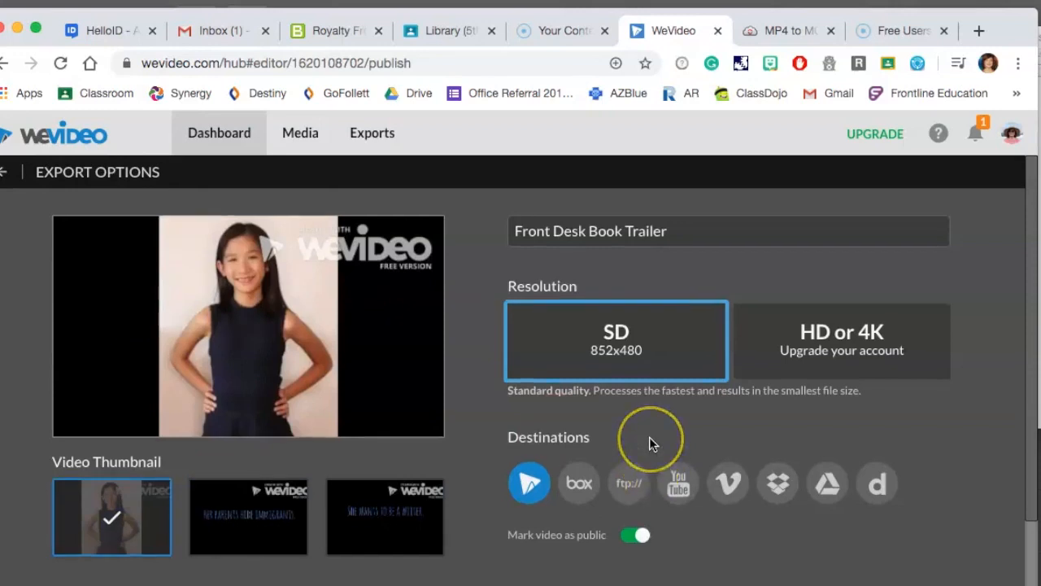
pyautogui.scroll(-3, 650, 444)
pyautogui.click(909, 574)
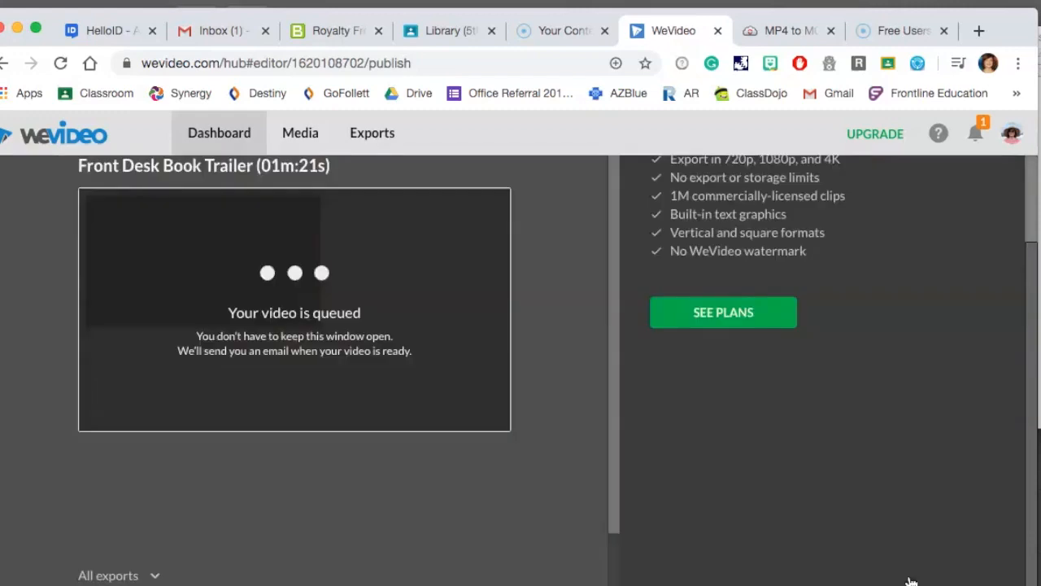
# Copy the exported video's share link once processing finishes.
pyautogui.scroll(2, 698, 459)
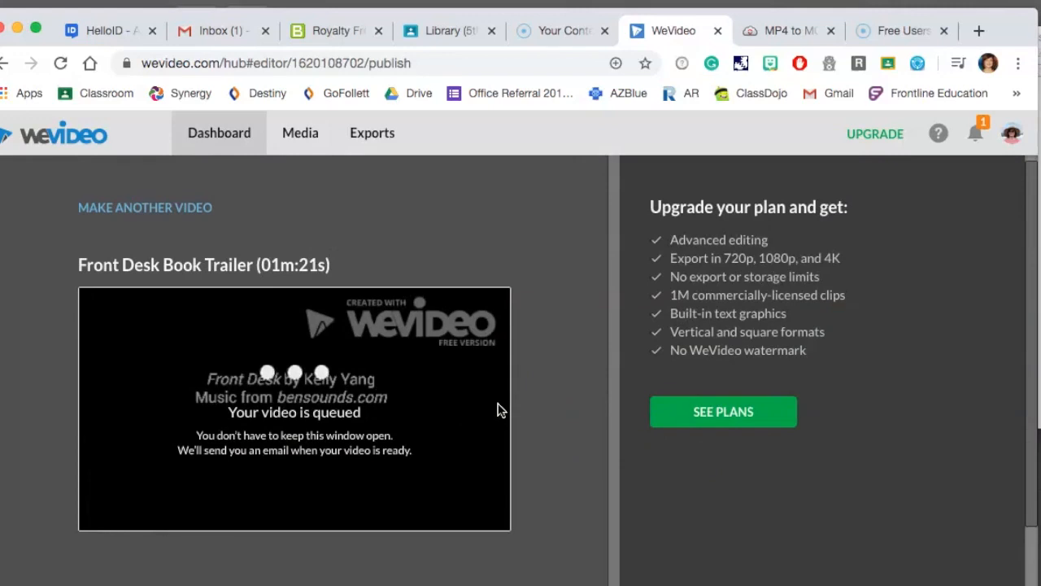
pyautogui.scroll(-2, 498, 409)
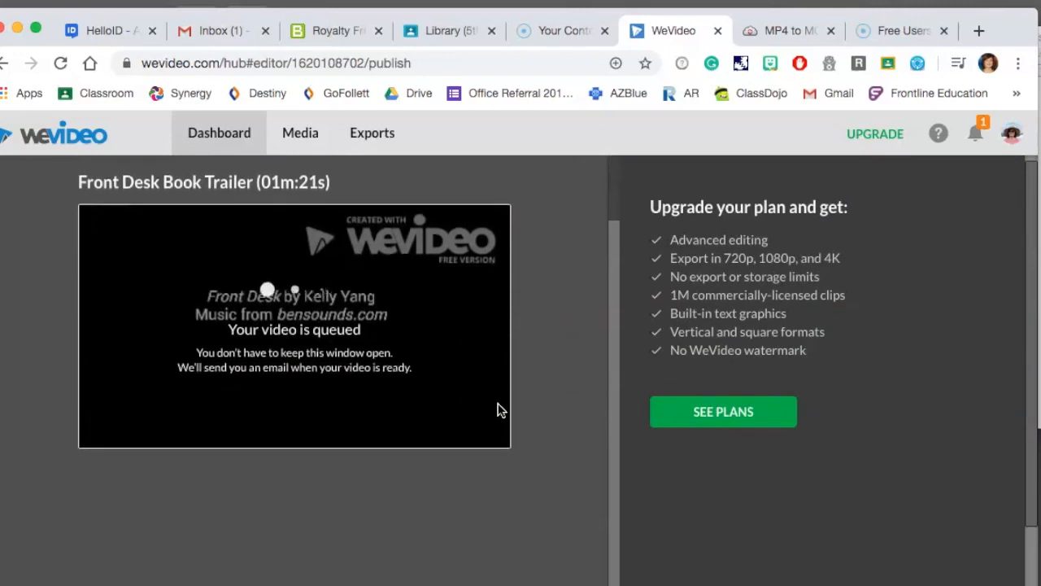
pyautogui.scroll(2, 498, 410)
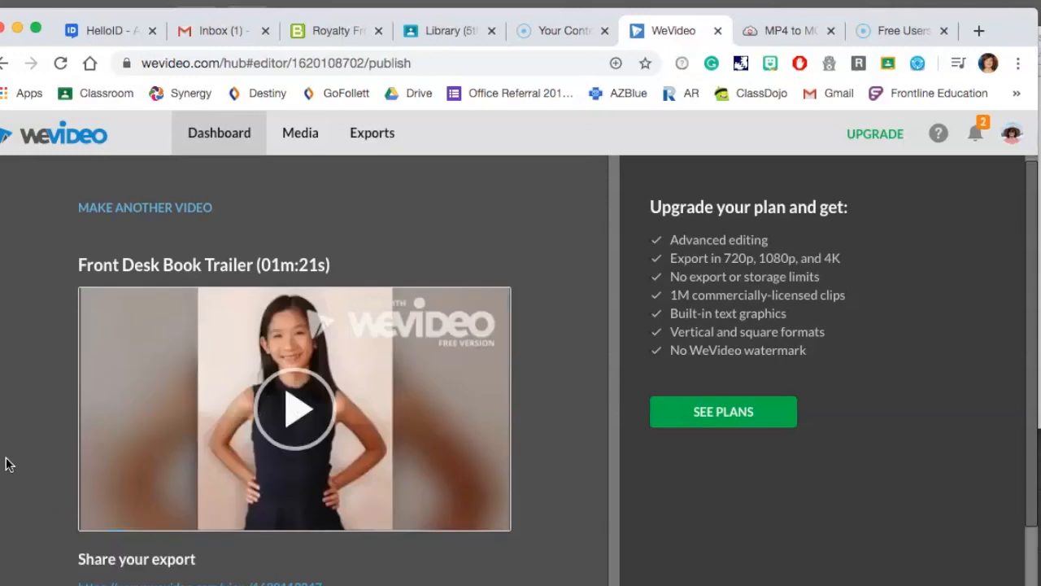
pyautogui.scroll(-2, 331, 503)
pyautogui.moveTo(331, 503); pyautogui.dragTo(72, 500)
pyautogui.press('super+c')
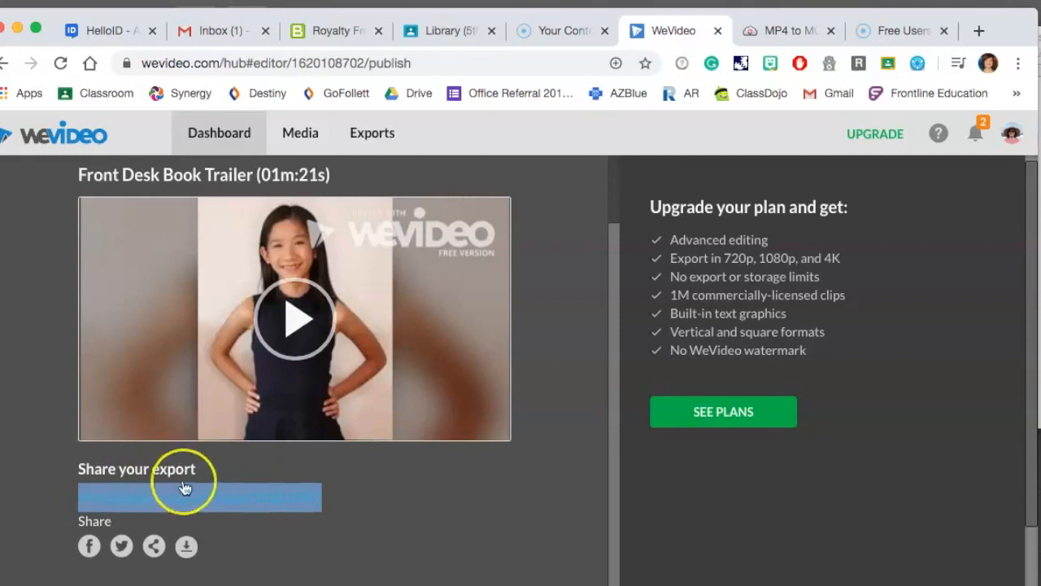
pyautogui.scroll(-1, 185, 487)
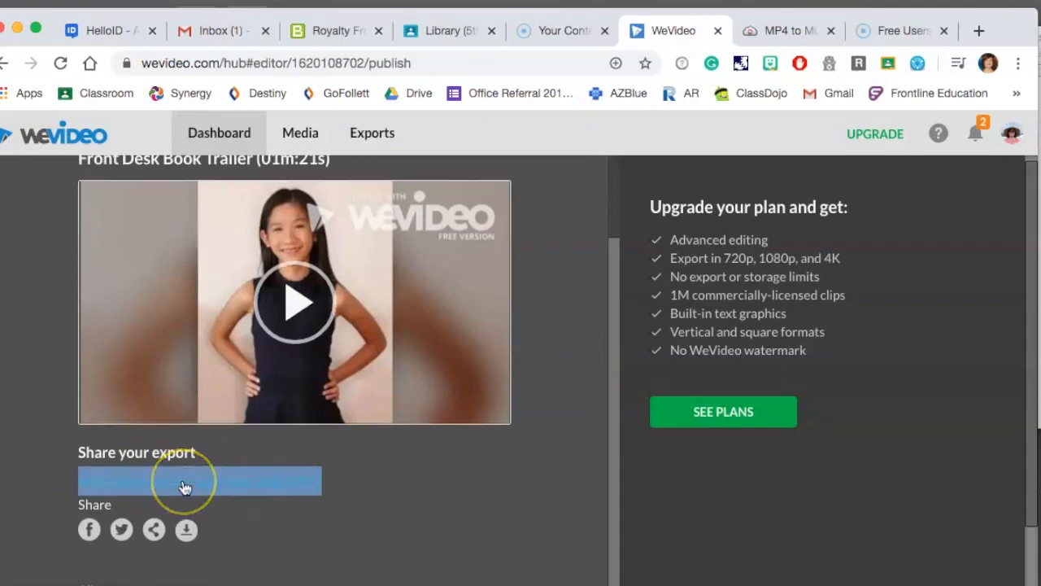
# Switch to the Google Classroom tab and write an announcement: "Do you want to make a book trailer like this one?".
pyautogui.click(446, 31)
pyautogui.scroll(5, 383, 390)
pyautogui.scroll(10, 382, 389)
pyautogui.click(455, 326)
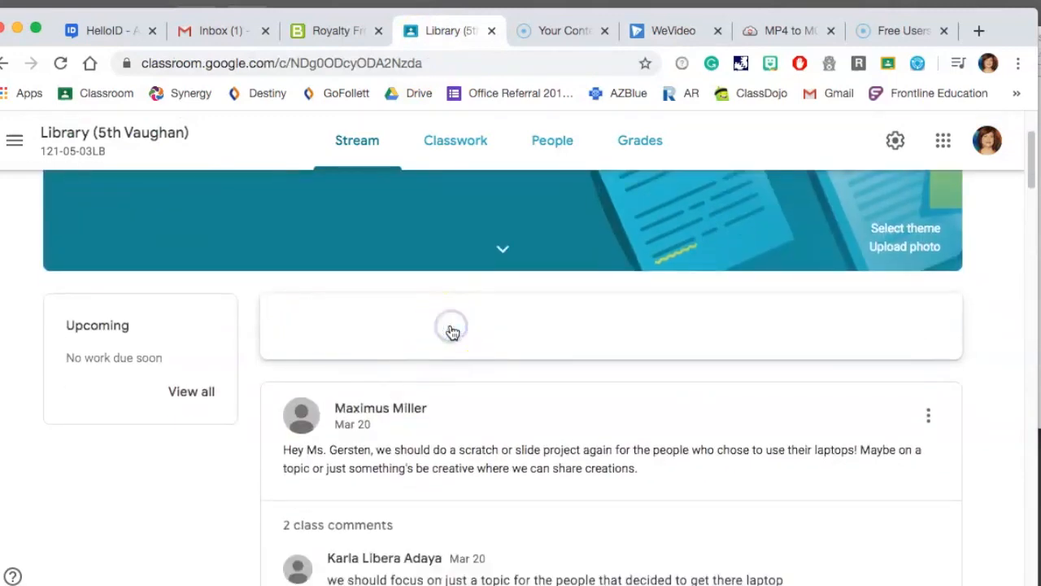
pyautogui.write('Wou')
pyautogui.press('BackSpace')
pyautogui.press('BackSpace')
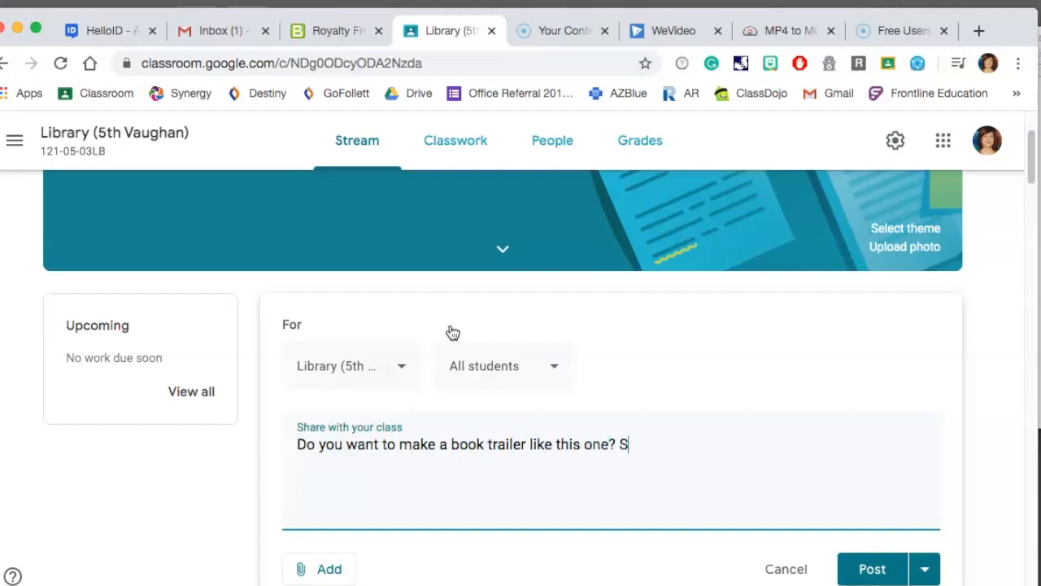
# Add several more library classes as recipients of the announcement.
pyautogui.click(333, 372)
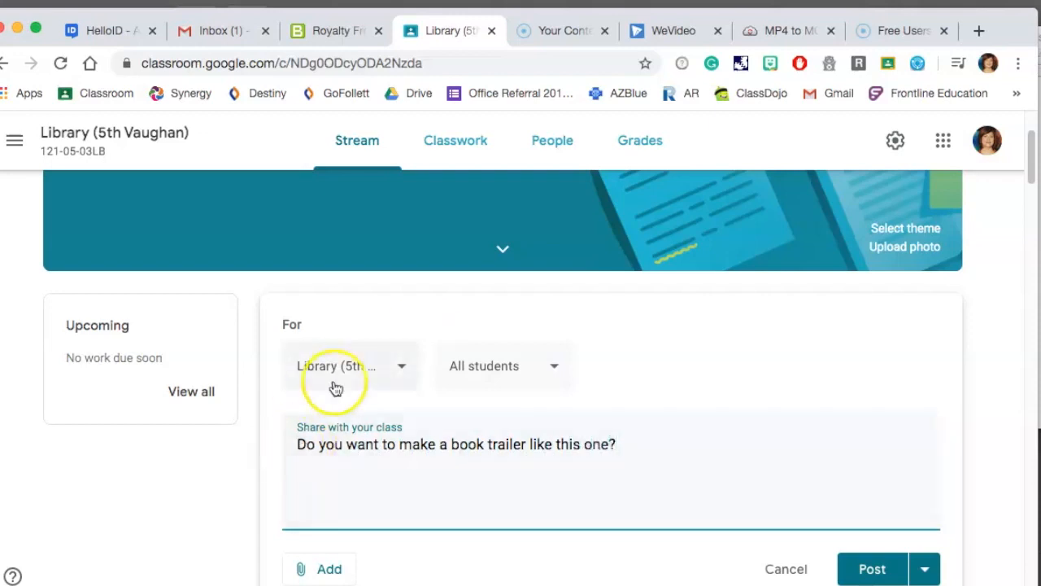
pyautogui.click(307, 202)
pyautogui.click(307, 254)
pyautogui.click(307, 305)
pyautogui.click(303, 357)
pyautogui.click(307, 408)
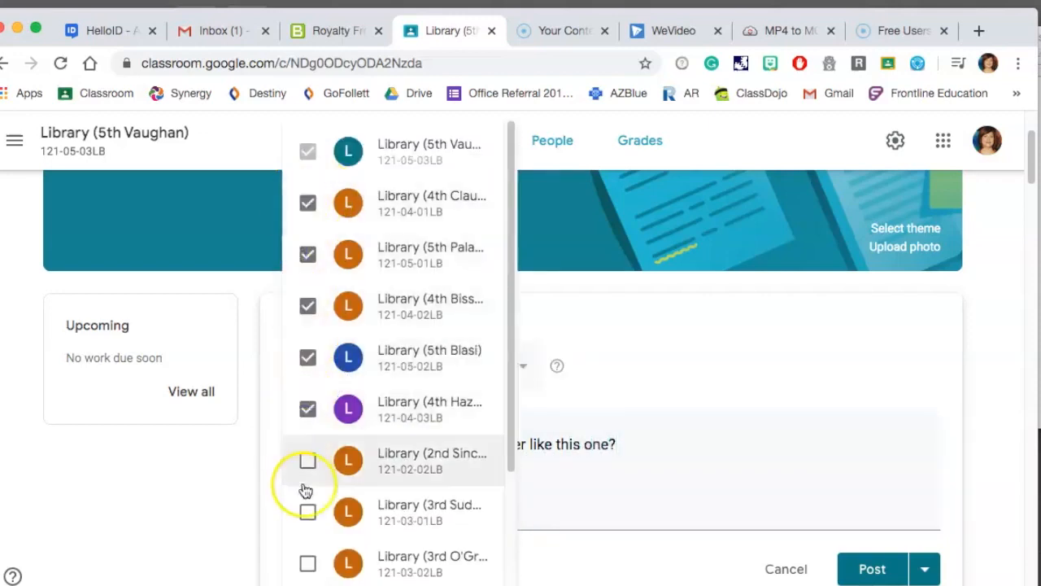
pyautogui.scroll(-1, 302, 480)
pyautogui.click(305, 467)
pyautogui.scroll(-2, 305, 439)
pyautogui.click(307, 412)
pyautogui.click(307, 513)
pyautogui.click(739, 353)
# Attach the copied WeVideo share link to the announcement and post it.
pyautogui.scroll(-3, 326, 399)
pyautogui.click(326, 330)
pyautogui.click(377, 403)
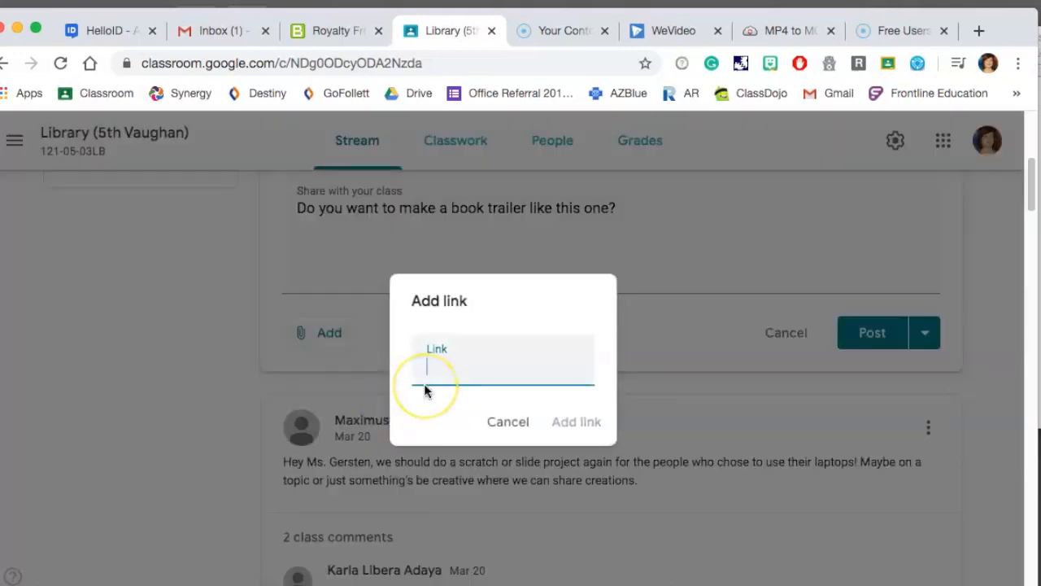
pyautogui.press('super+v')
pyautogui.click(575, 423)
pyautogui.click(867, 422)
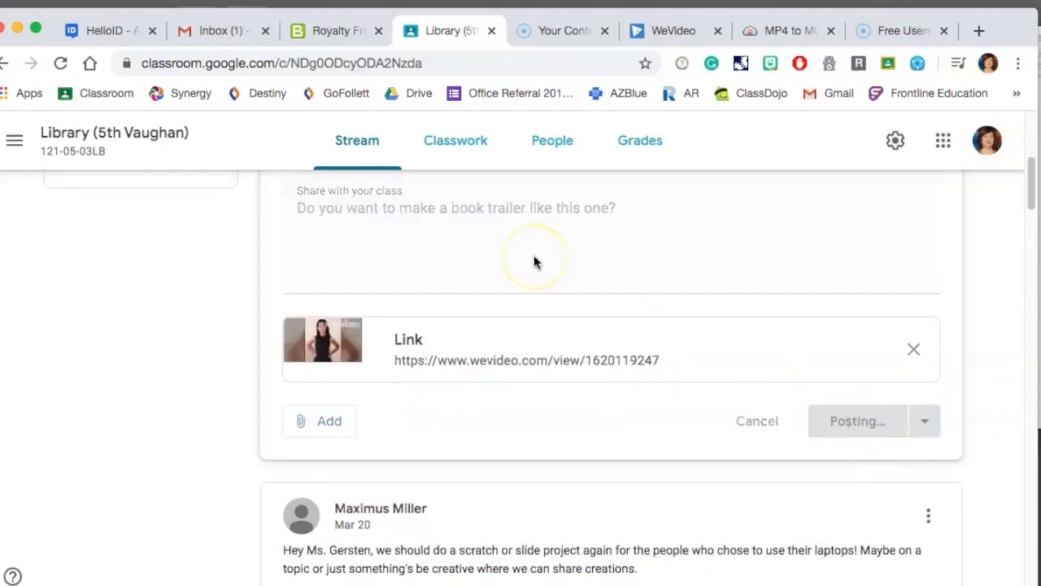